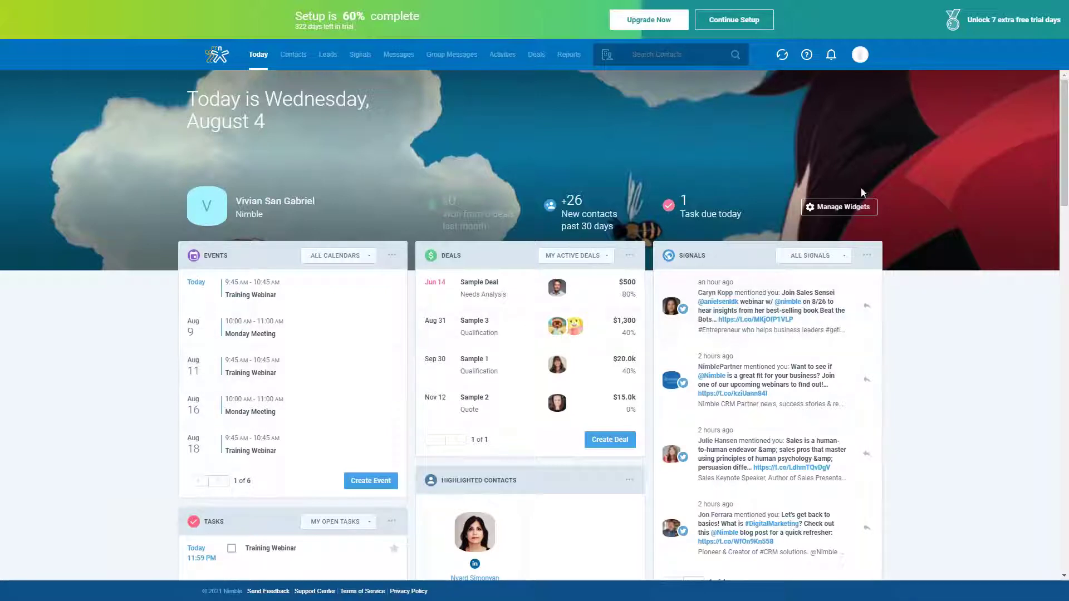
# Step: Open the Networks & Imports settings from the profile avatar's dropdown menu
pyautogui.click(864, 57)
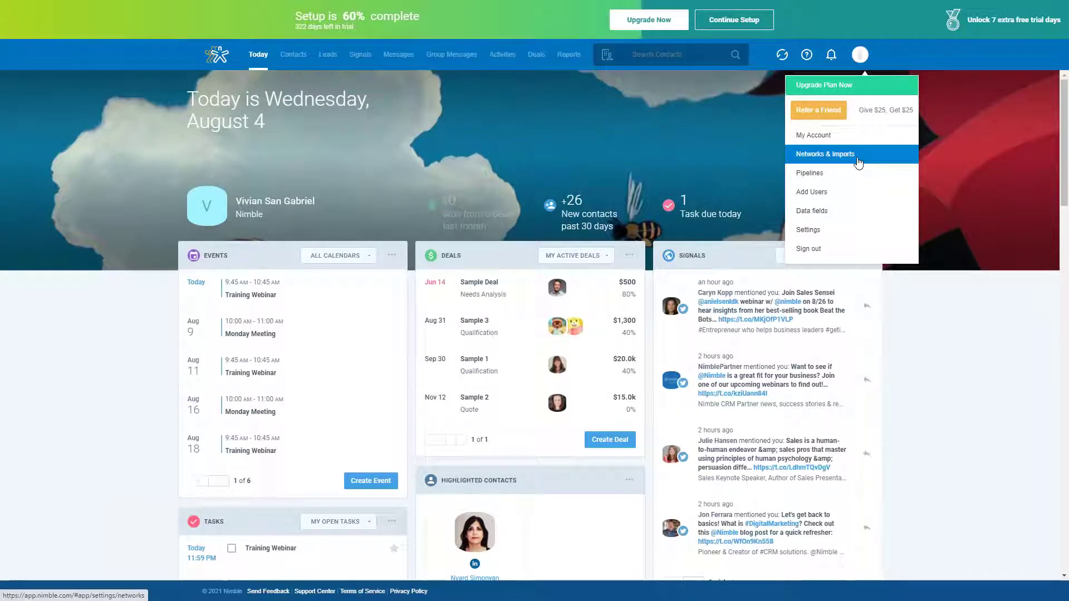
pyautogui.click(858, 161)
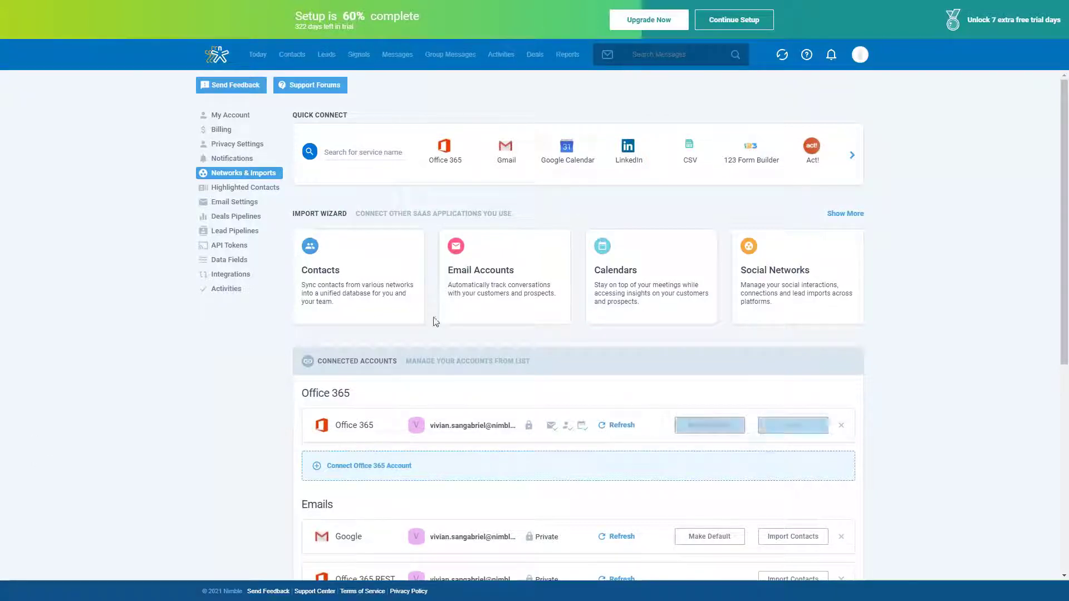
pyautogui.click(453, 160)
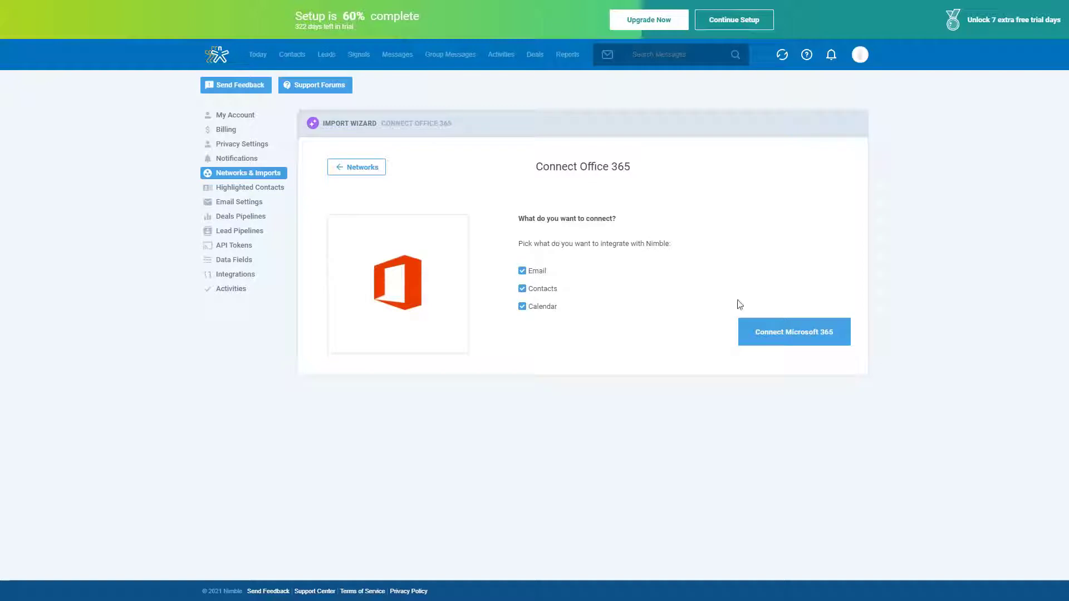
pyautogui.click(786, 341)
pyautogui.click(798, 342)
pyautogui.click(370, 167)
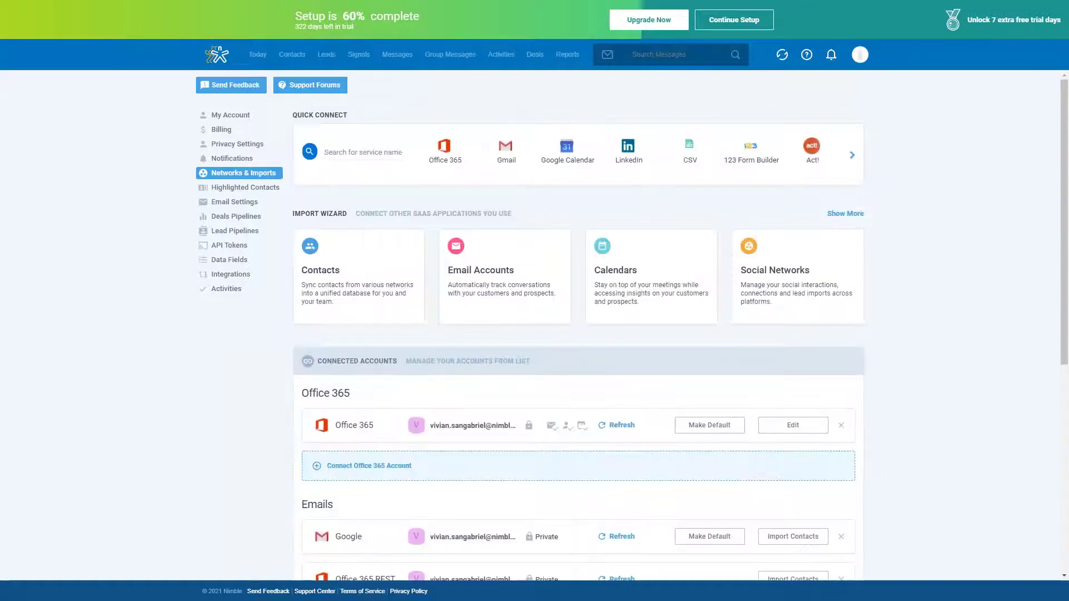
pyautogui.click(497, 158)
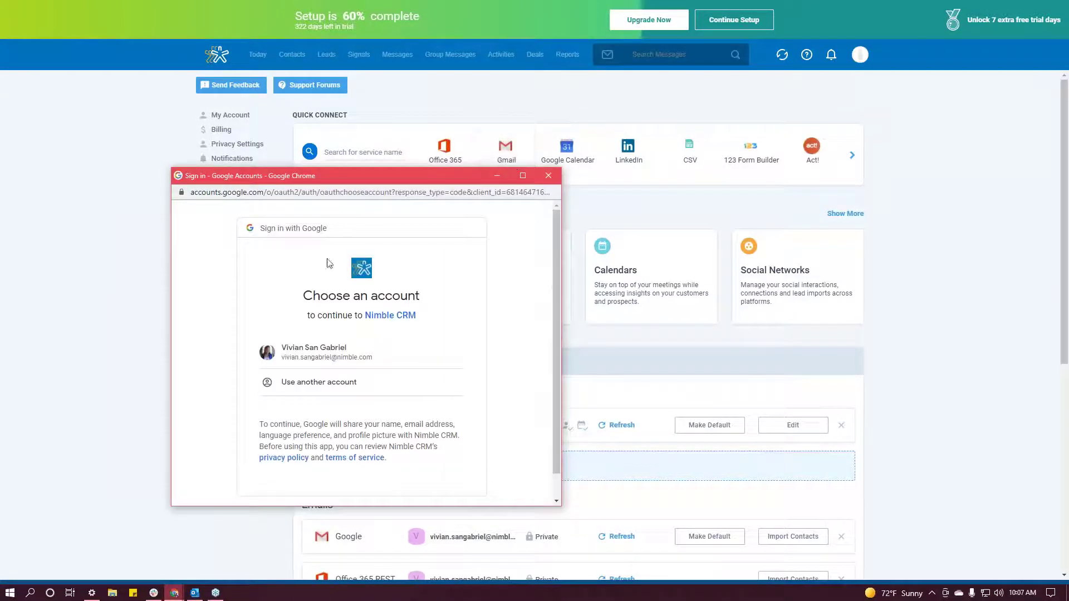
pyautogui.click(548, 176)
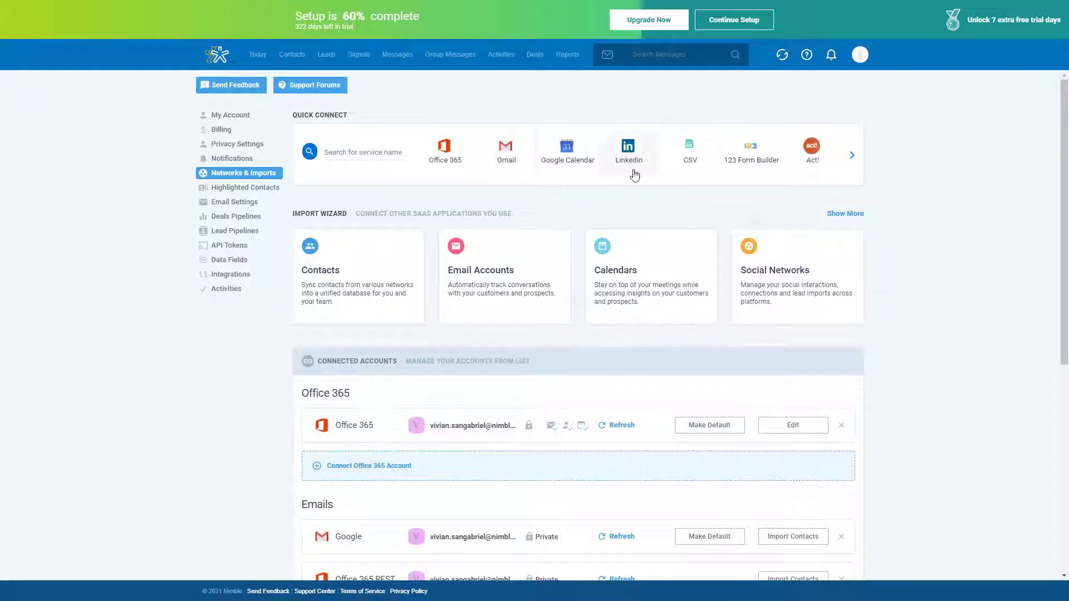
pyautogui.click(638, 260)
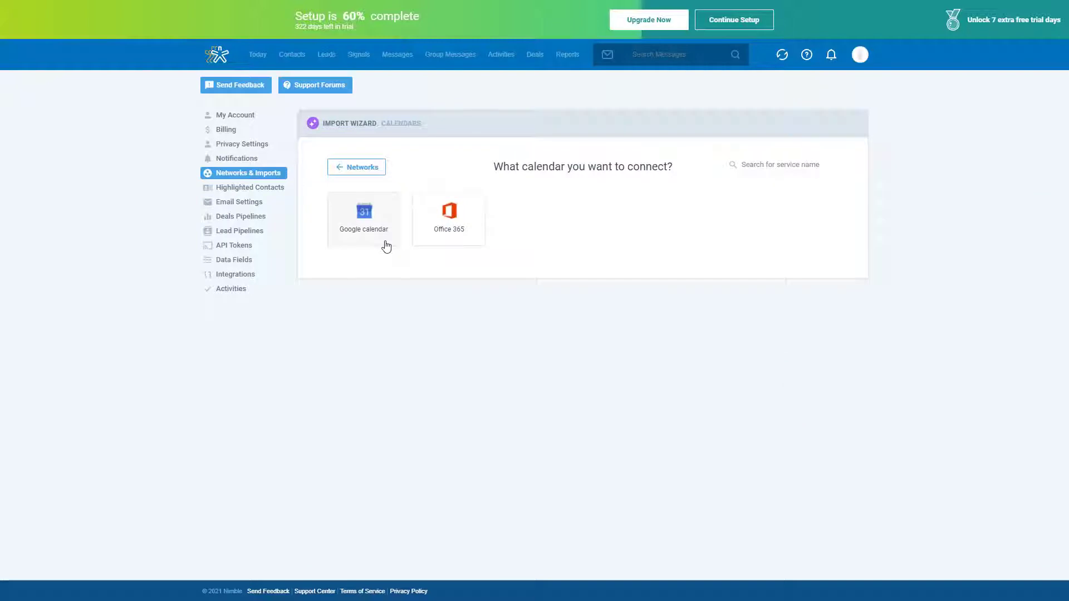
pyautogui.click(356, 167)
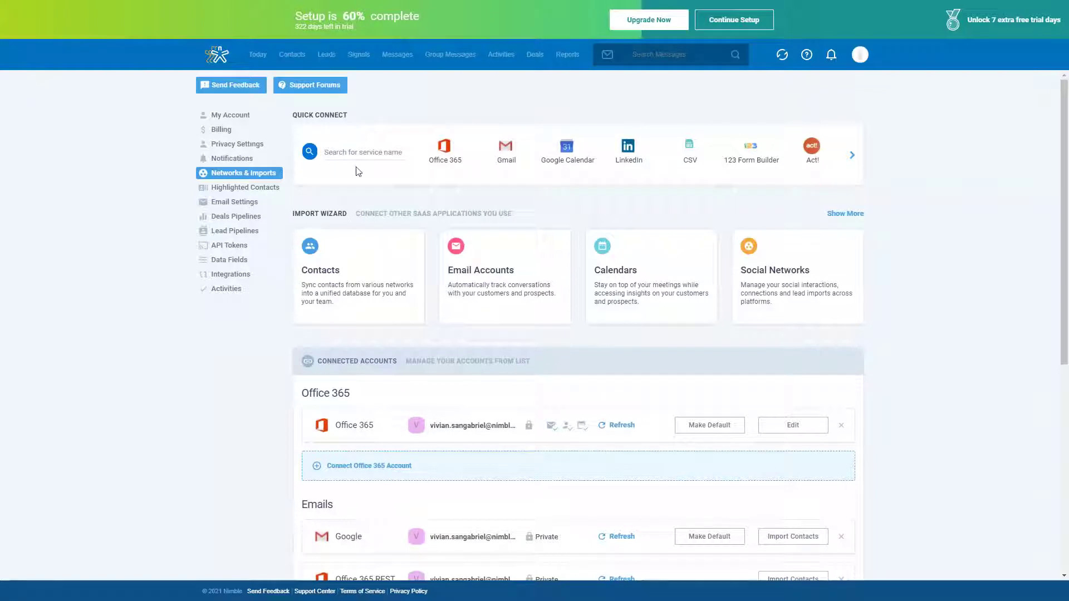
pyautogui.click(505, 286)
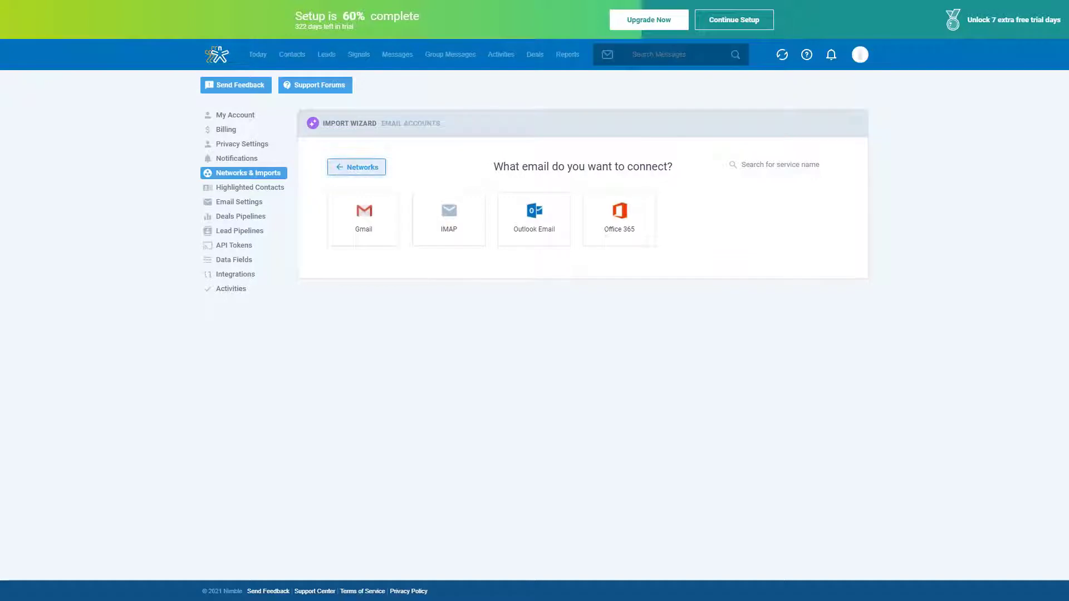
pyautogui.click(359, 168)
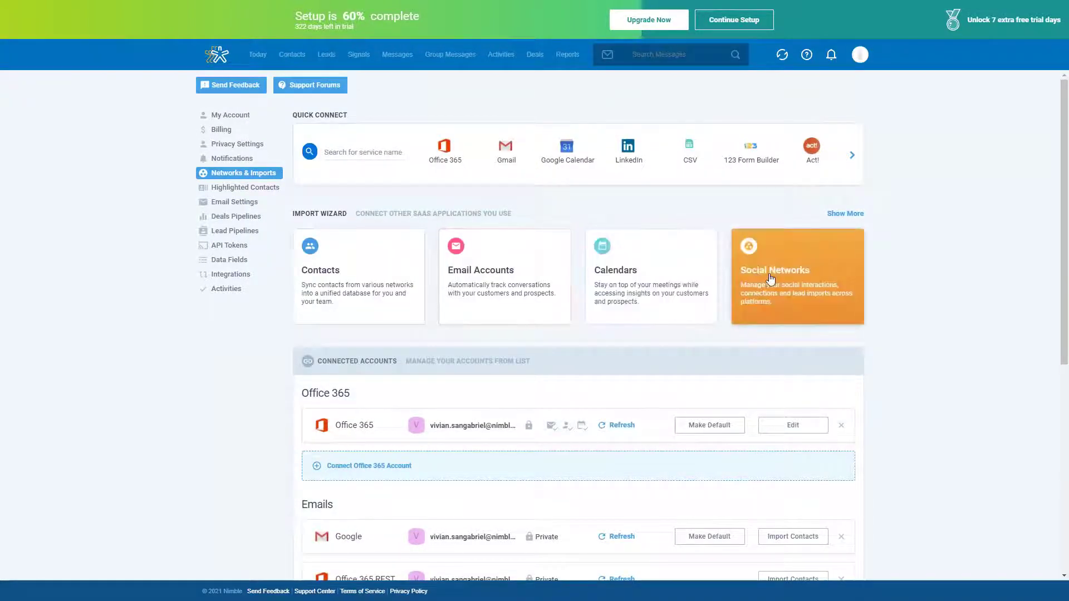
pyautogui.click(771, 278)
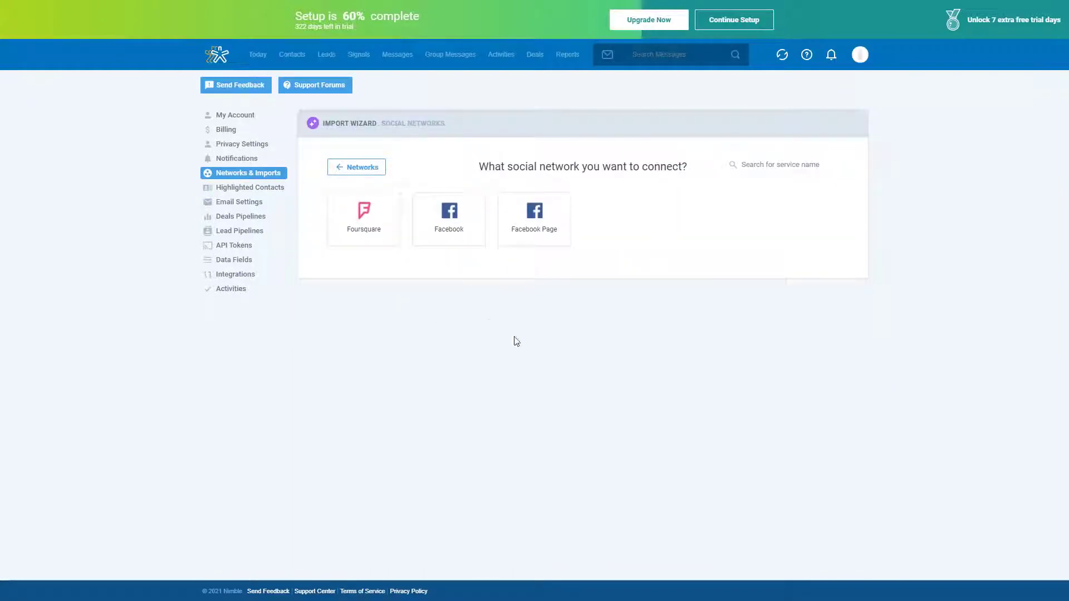
pyautogui.click(334, 167)
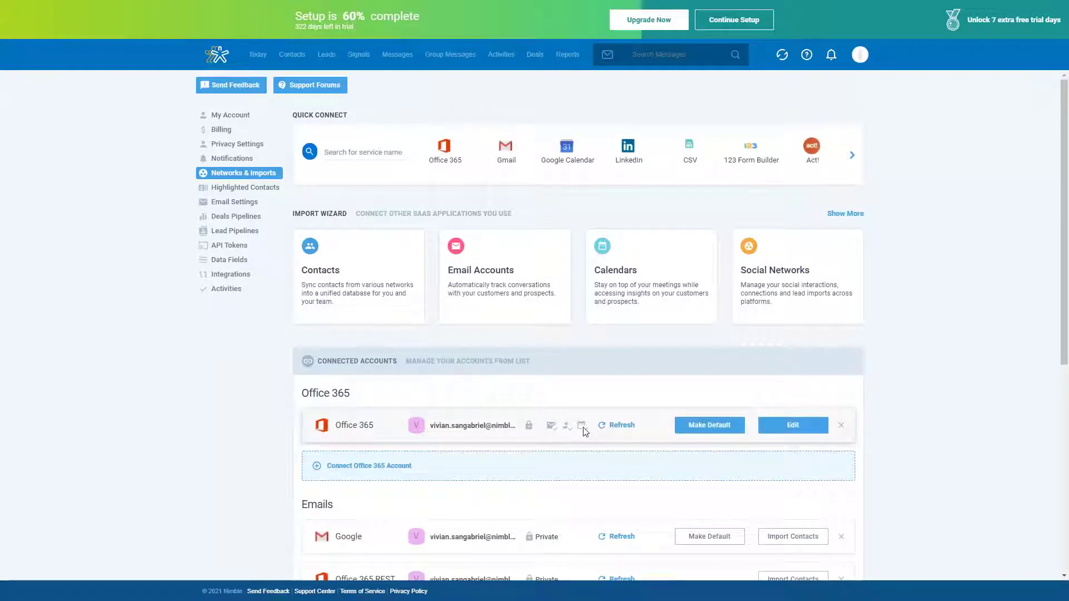
# Step: Scroll down to the Emails, Calendars, Social Networks and Contacts sections
pyautogui.scroll(-6, 585, 431)
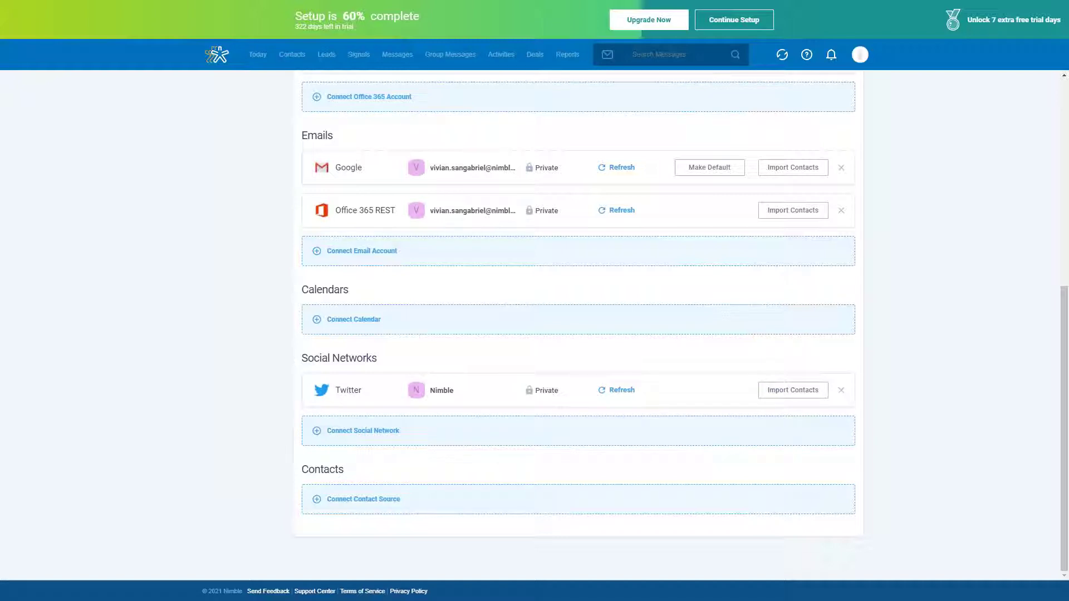
# Step: Scroll back up to Quick Connect and the Import Wizard at the page top
pyautogui.scroll(7, 236, 434)
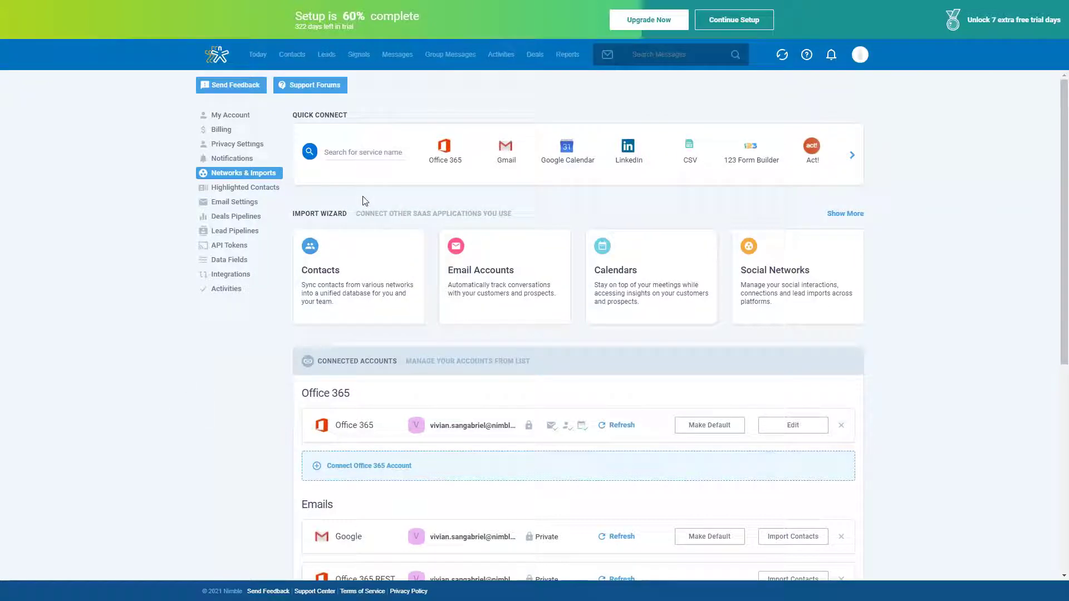
# Step: Open the CSV contact import from the list of import sources
pyautogui.click(690, 153)
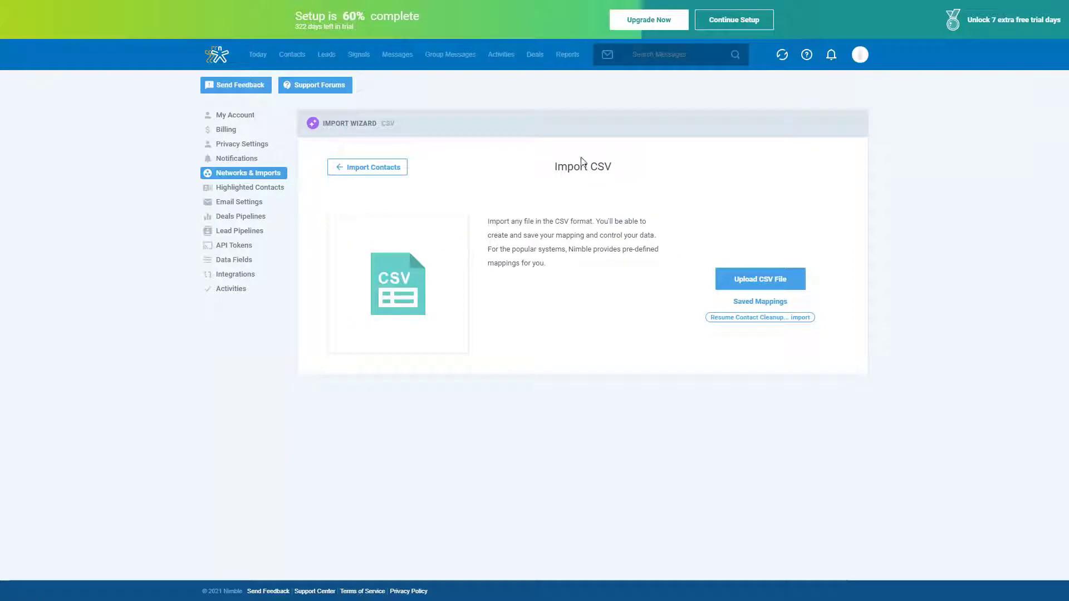
pyautogui.click(399, 173)
pyautogui.click(384, 262)
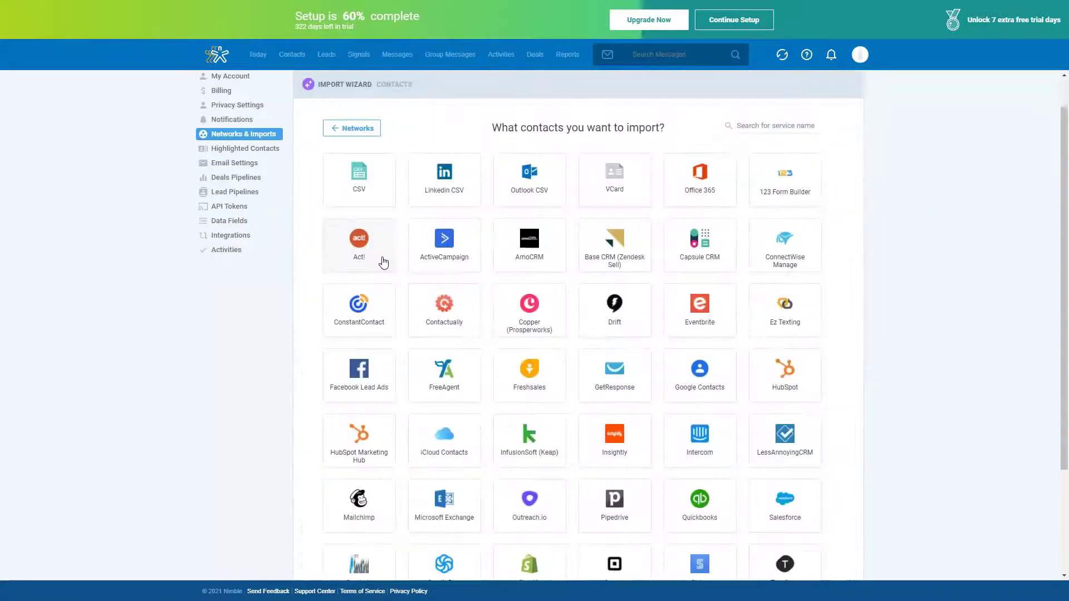
pyautogui.click(374, 190)
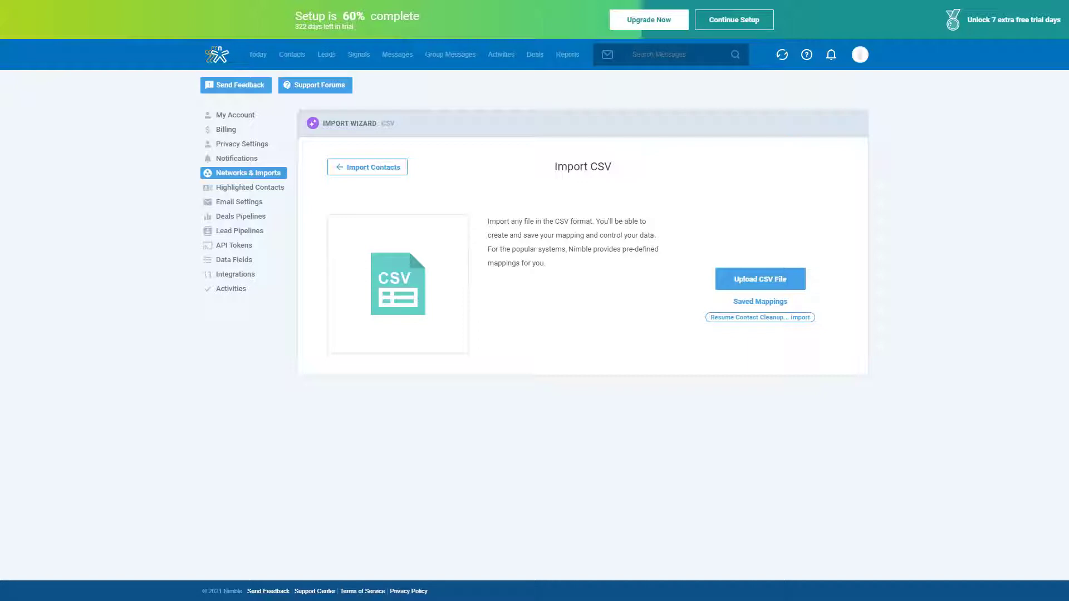
# Step: Resume the saved contact-cleanup draft, check the Full Name mapping, then leave for Today
pyautogui.click(740, 277)
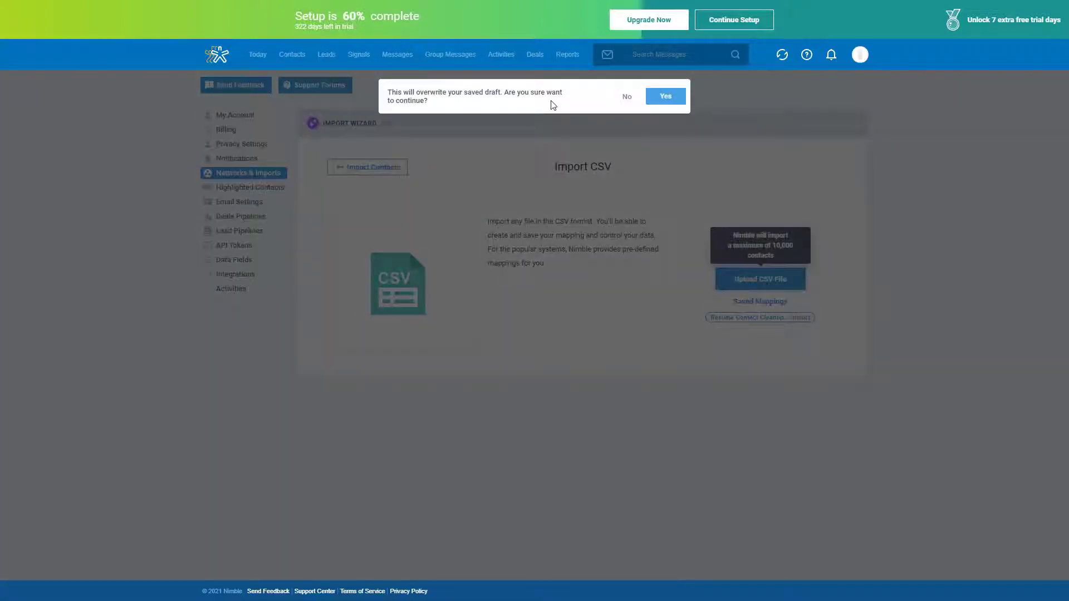
pyautogui.click(625, 99)
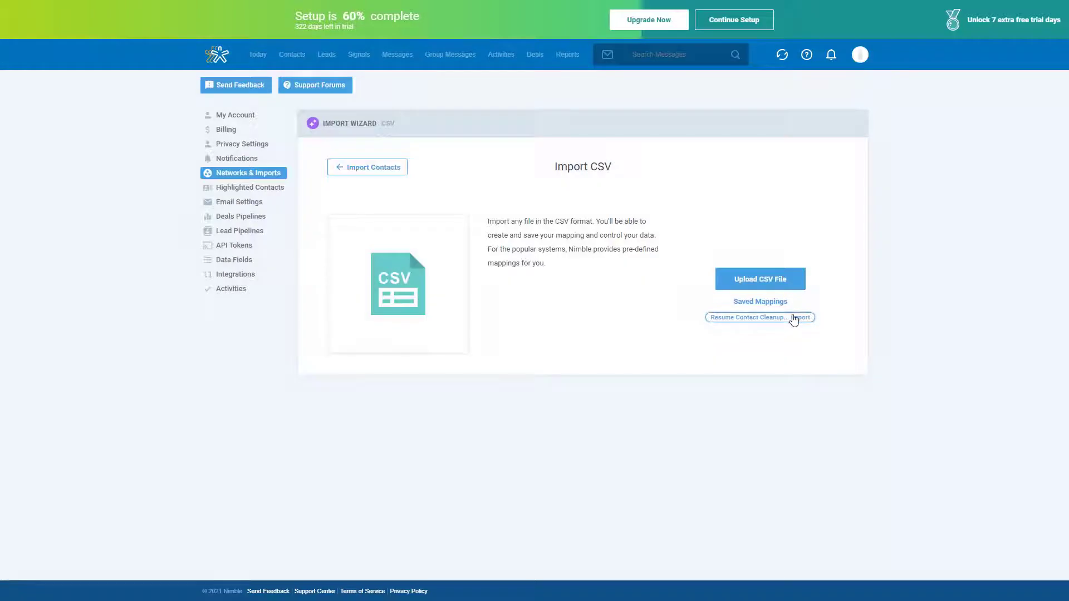
pyautogui.click(792, 317)
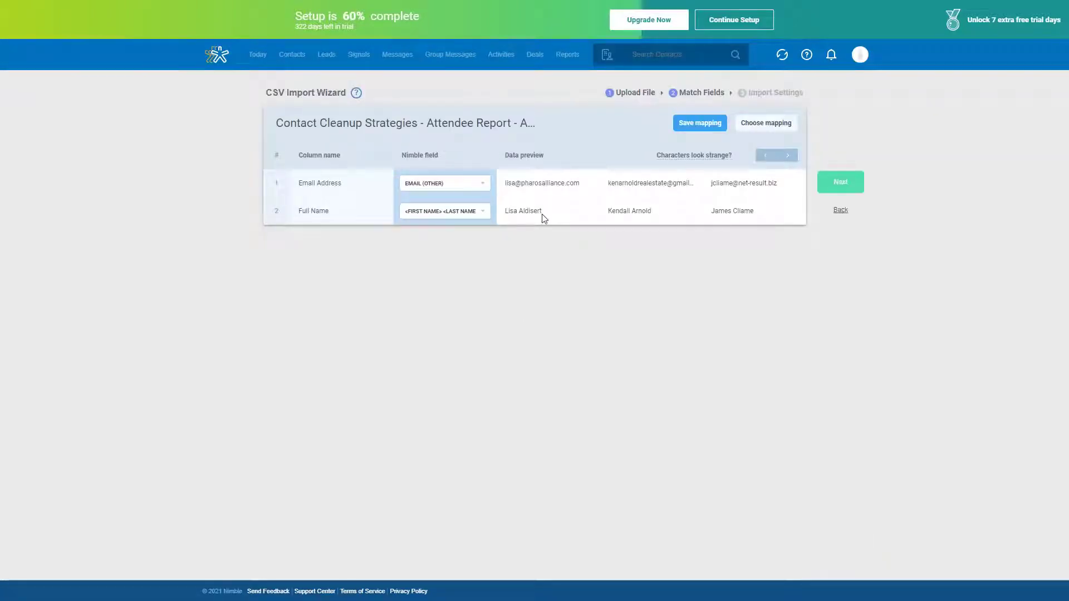
pyautogui.click(446, 211)
pyautogui.click(601, 230)
pyautogui.click(841, 211)
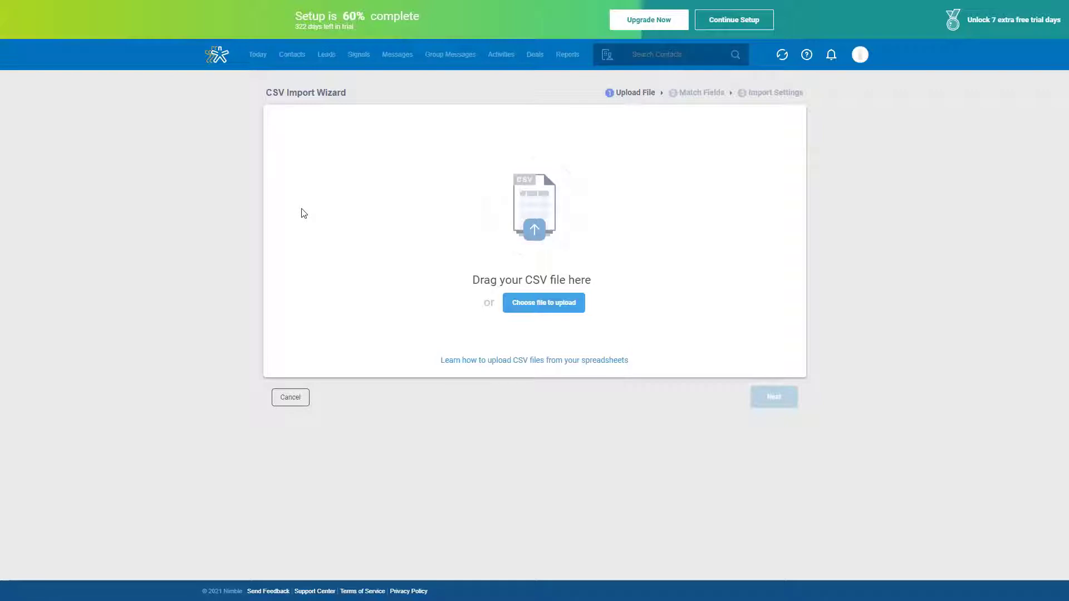
pyautogui.click(258, 55)
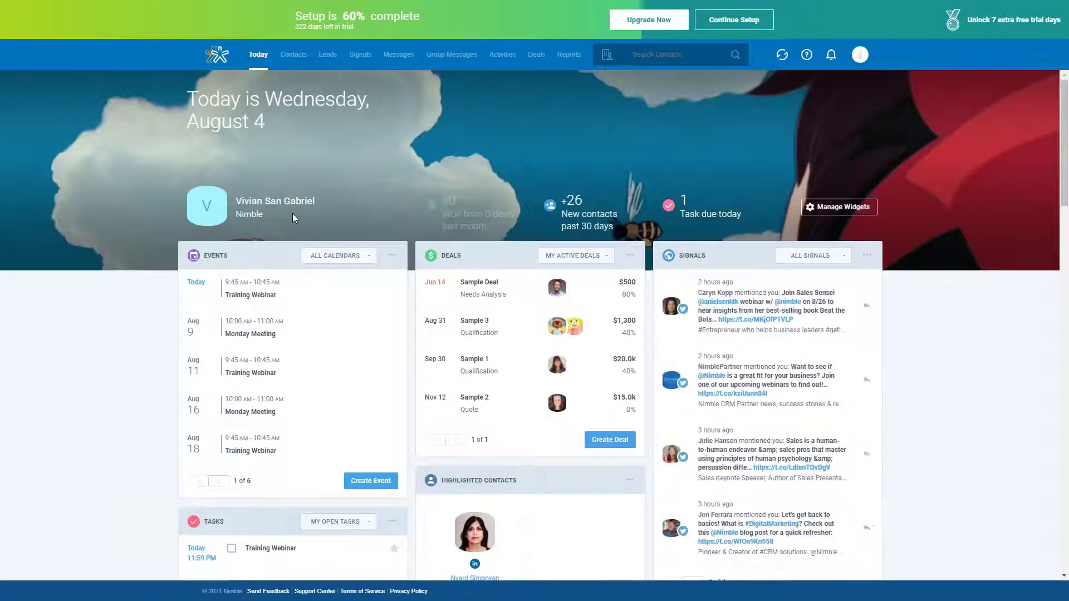
pyautogui.scroll(-1, 294, 217)
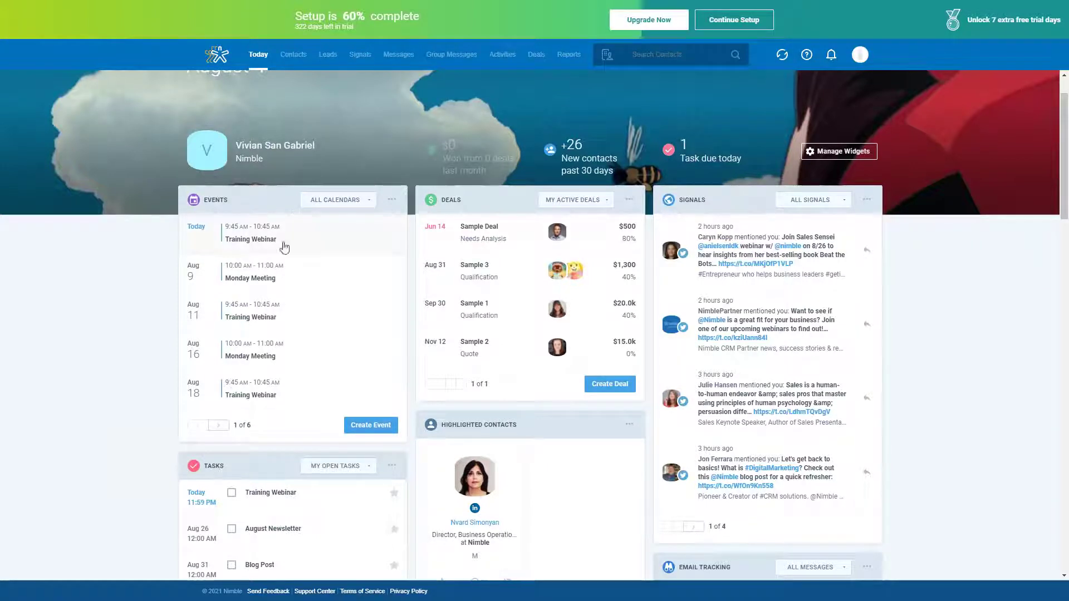
# Step: Toggle Manage Widgets on and off, then show the Events widget's options menu
pyautogui.click(870, 154)
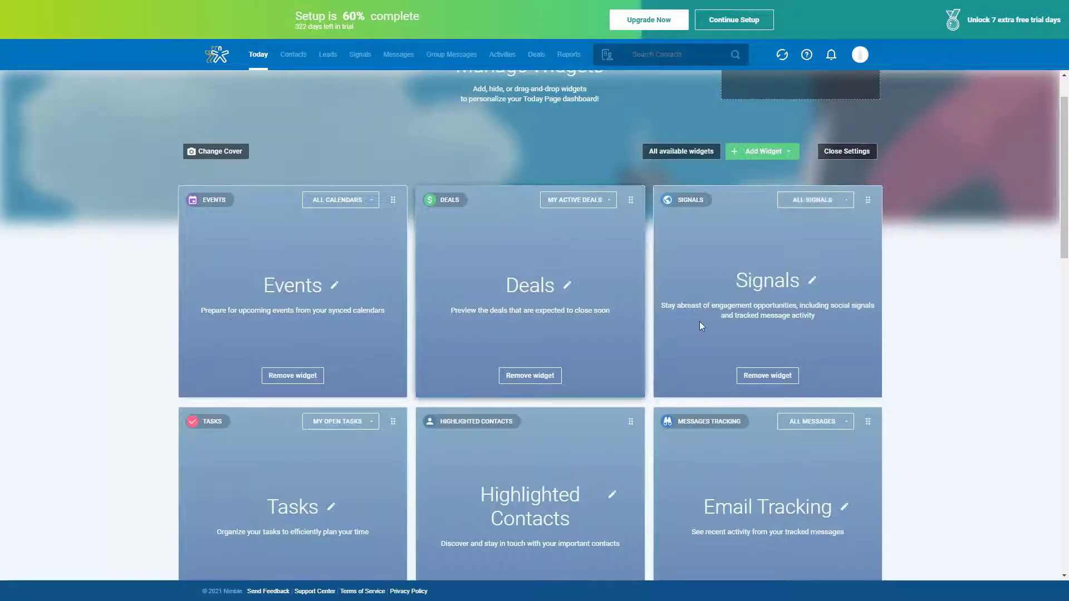
pyautogui.click(870, 154)
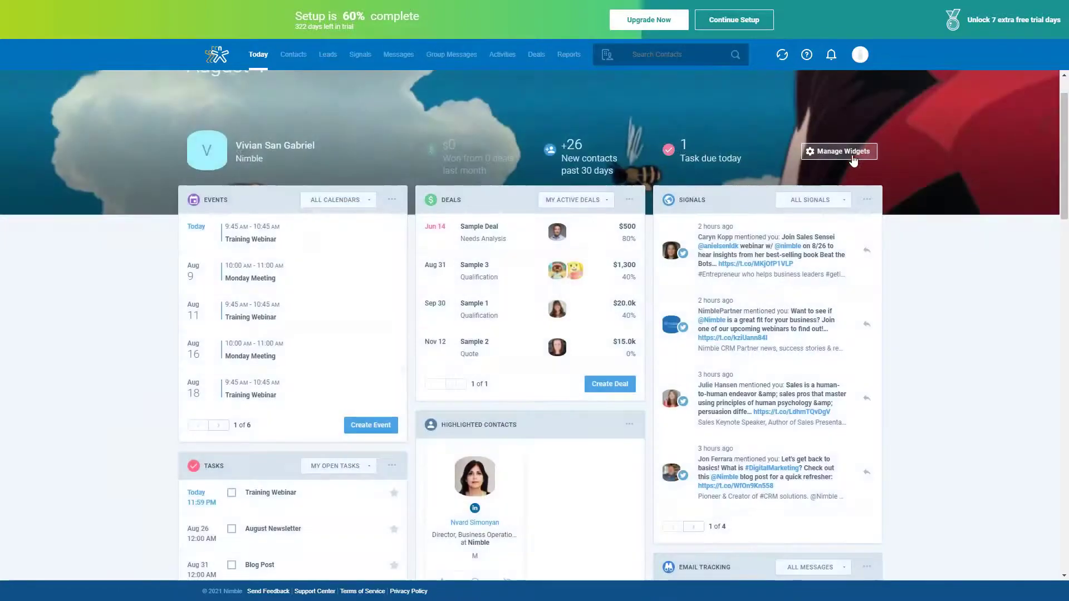
pyautogui.click(389, 207)
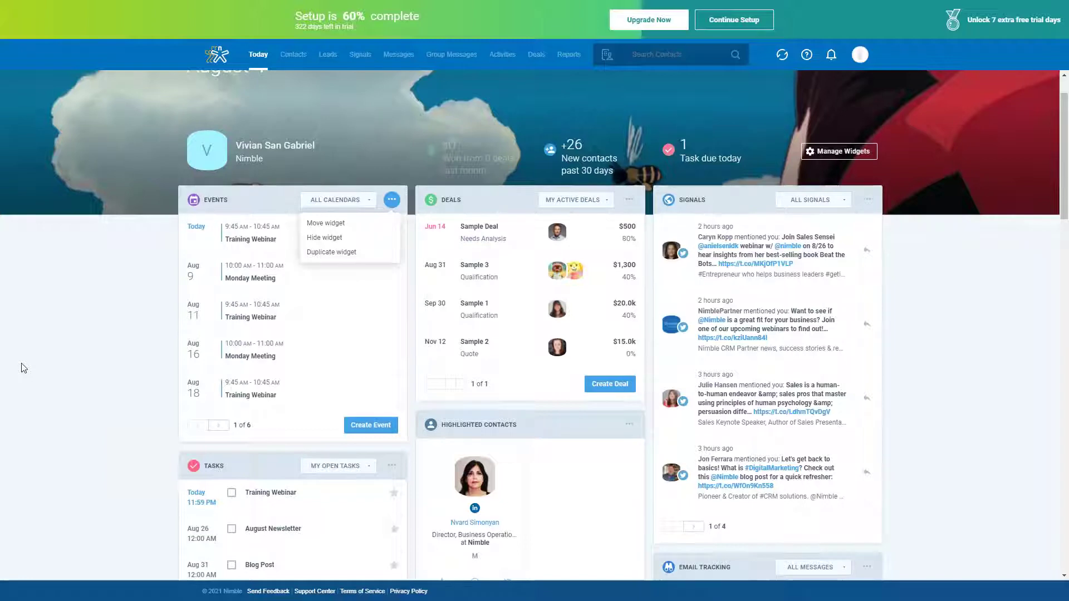
# Step: Scroll down past Tasks, Stay in Touch and Stage Funnel to the Pipeline Chart
pyautogui.scroll(-10, 608, 332)
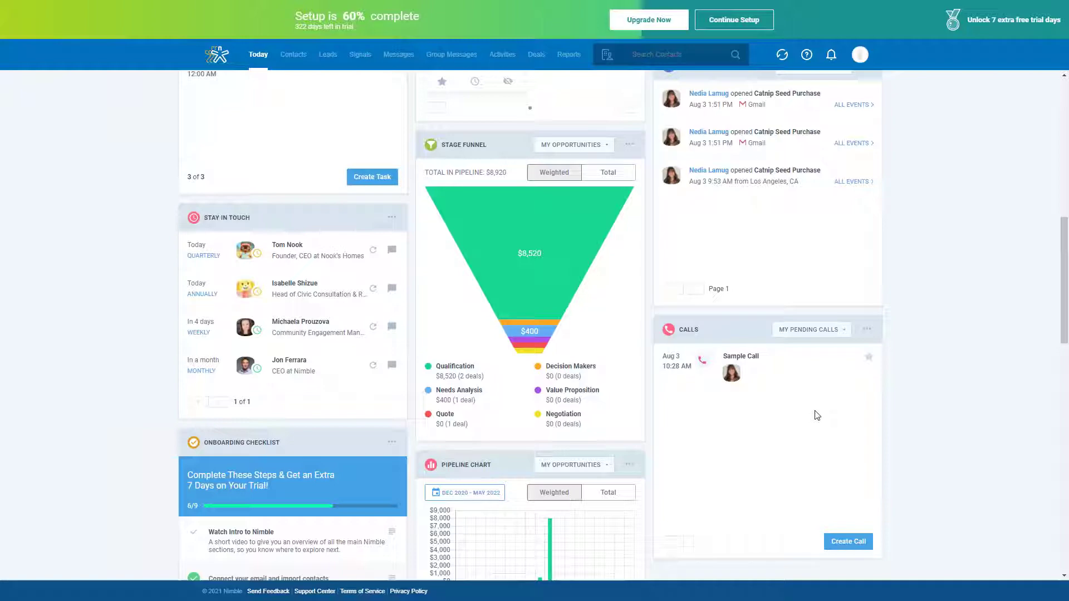
pyautogui.scroll(1, 816, 414)
pyautogui.scroll(-12, 816, 414)
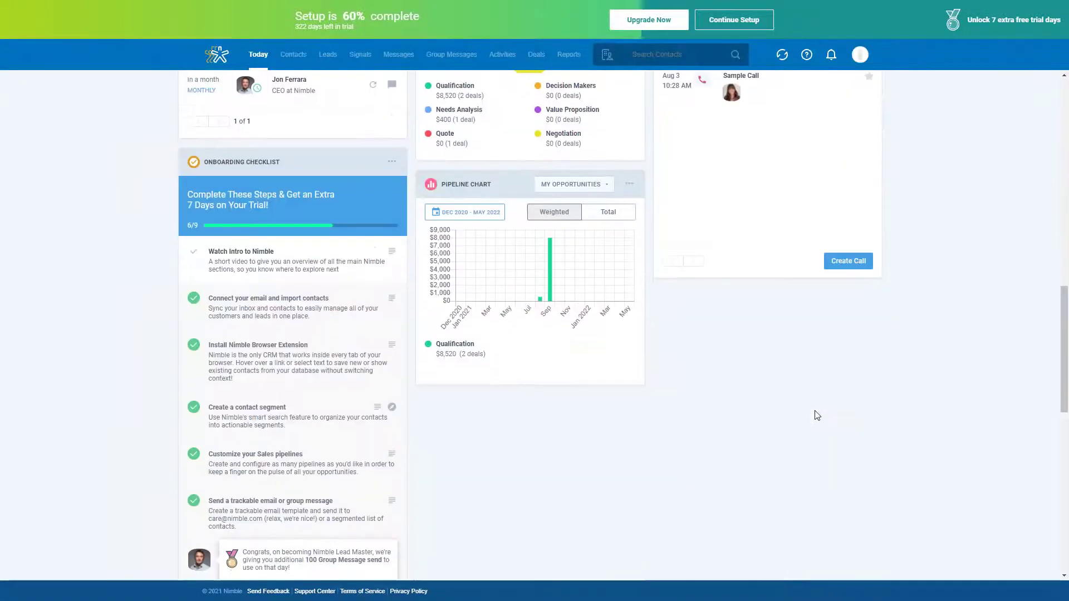
pyautogui.scroll(-3, 431, 412)
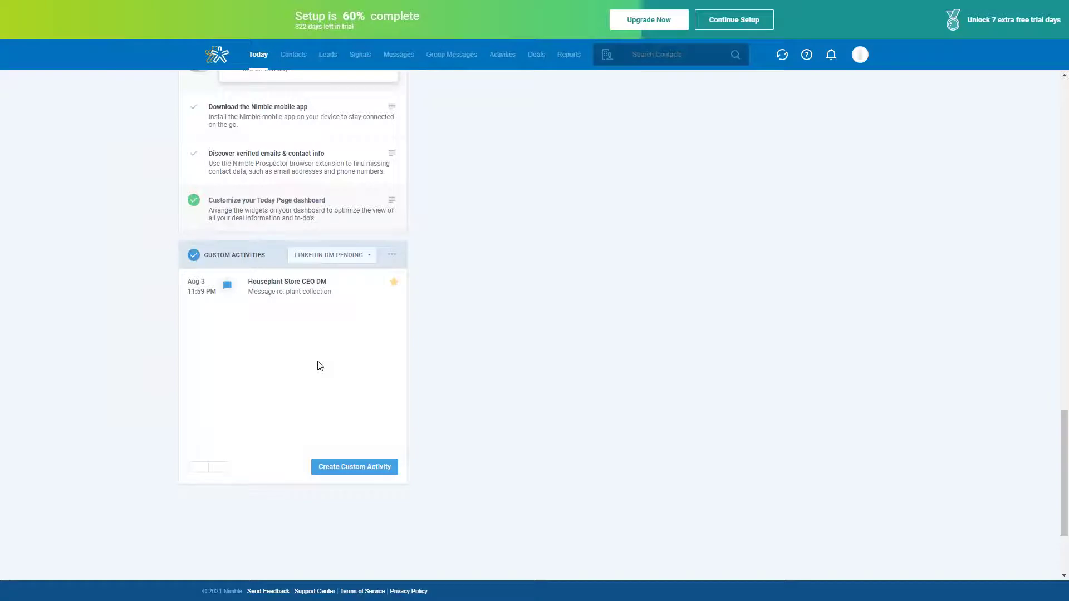
pyautogui.scroll(15, 320, 365)
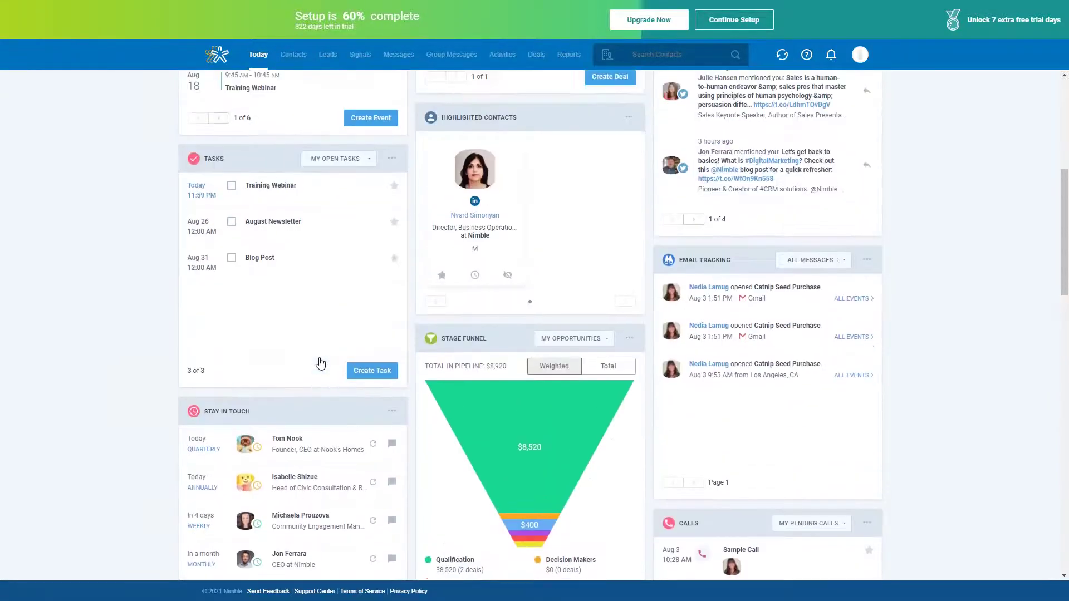
pyautogui.scroll(5, 320, 362)
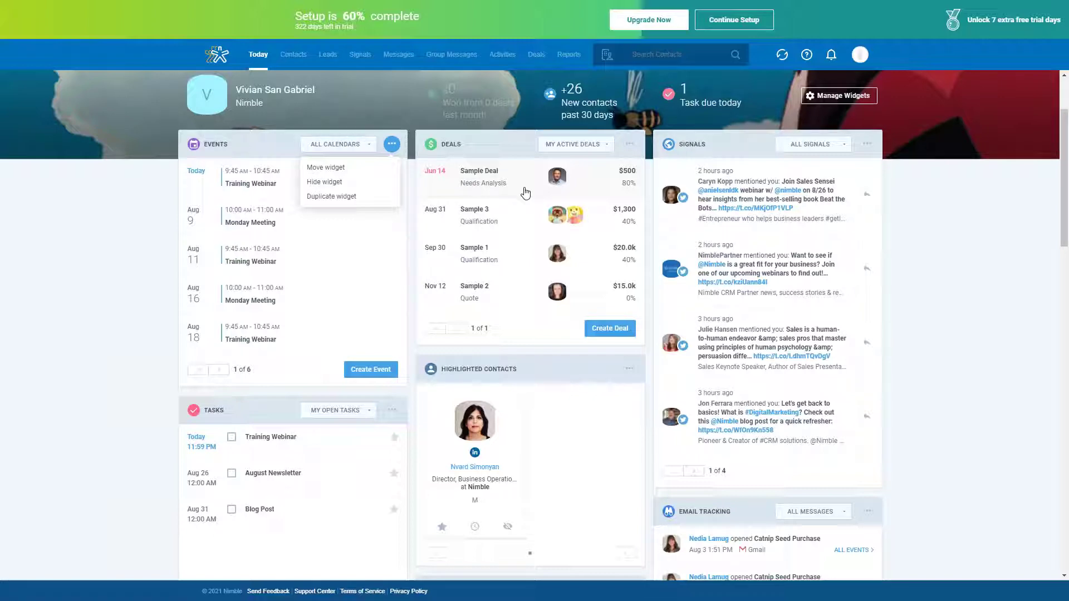
pyautogui.scroll(-1, 525, 193)
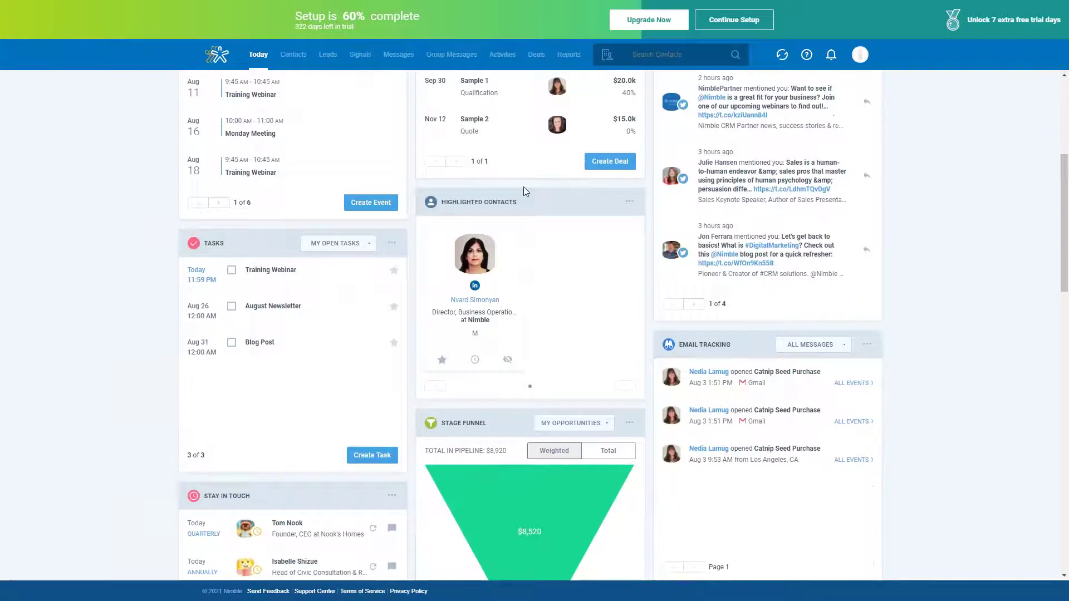
pyautogui.scroll(-2, 523, 186)
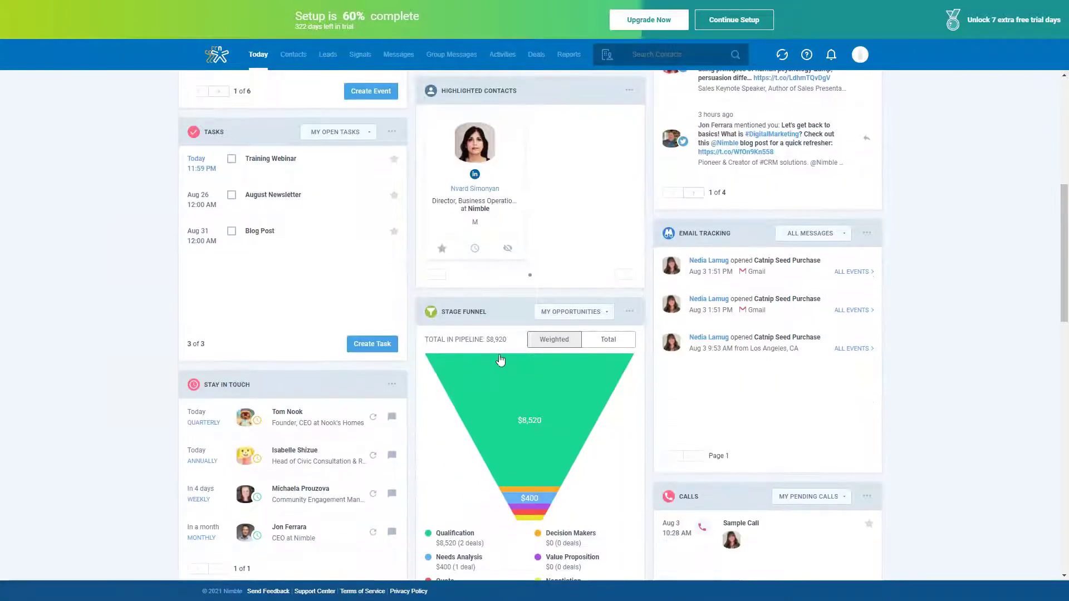
pyautogui.scroll(-2, 529, 351)
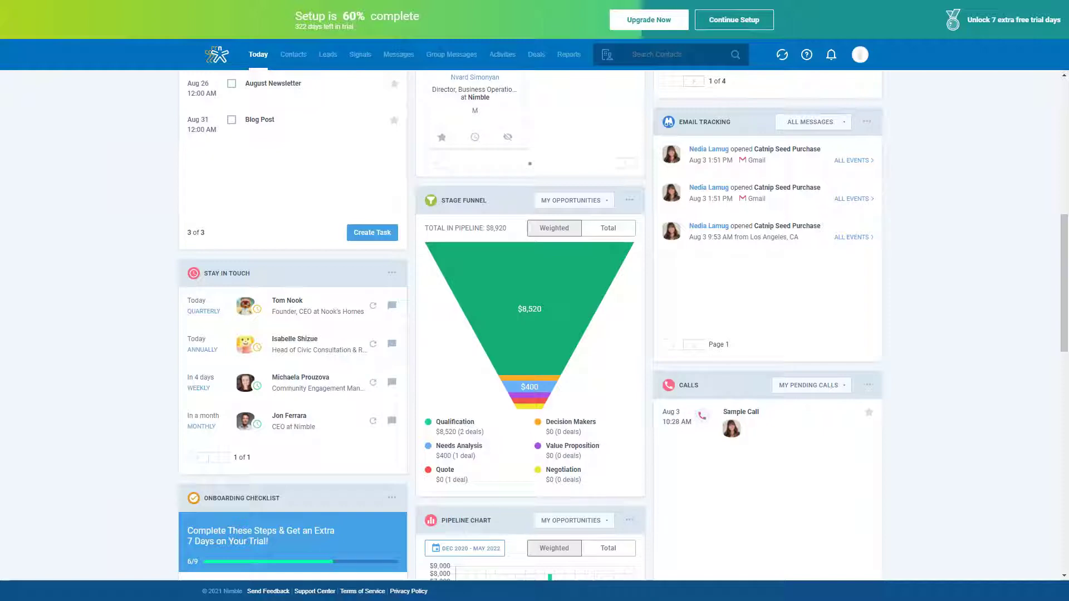
pyautogui.scroll(-3, 529, 323)
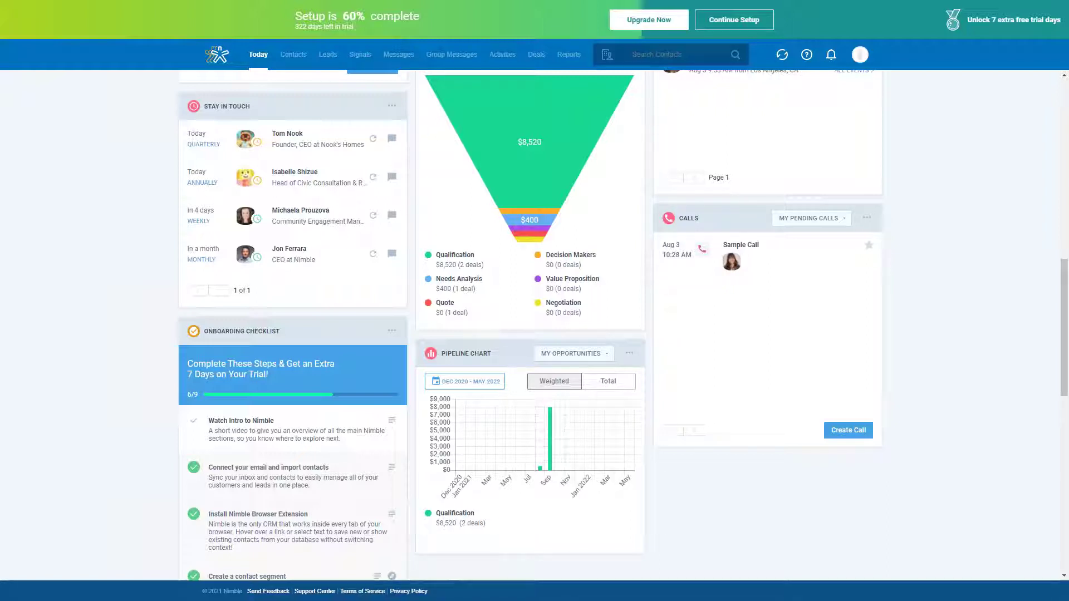
# Step: Switch the Pipeline Chart to Total values, keeping the Dec 2020 – May 2022 range
pyautogui.click(477, 381)
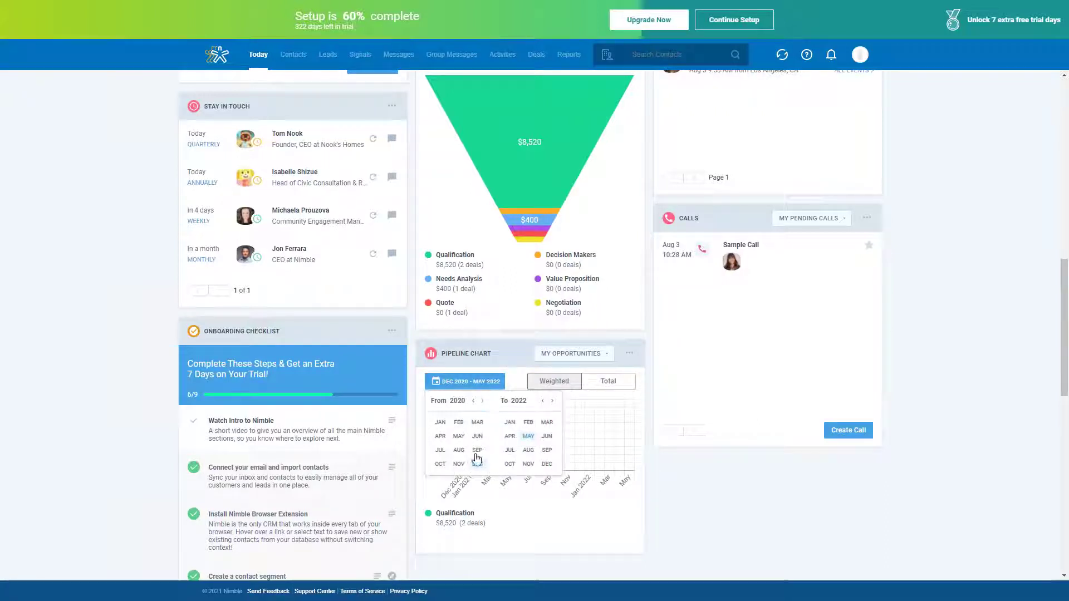
pyautogui.click(469, 382)
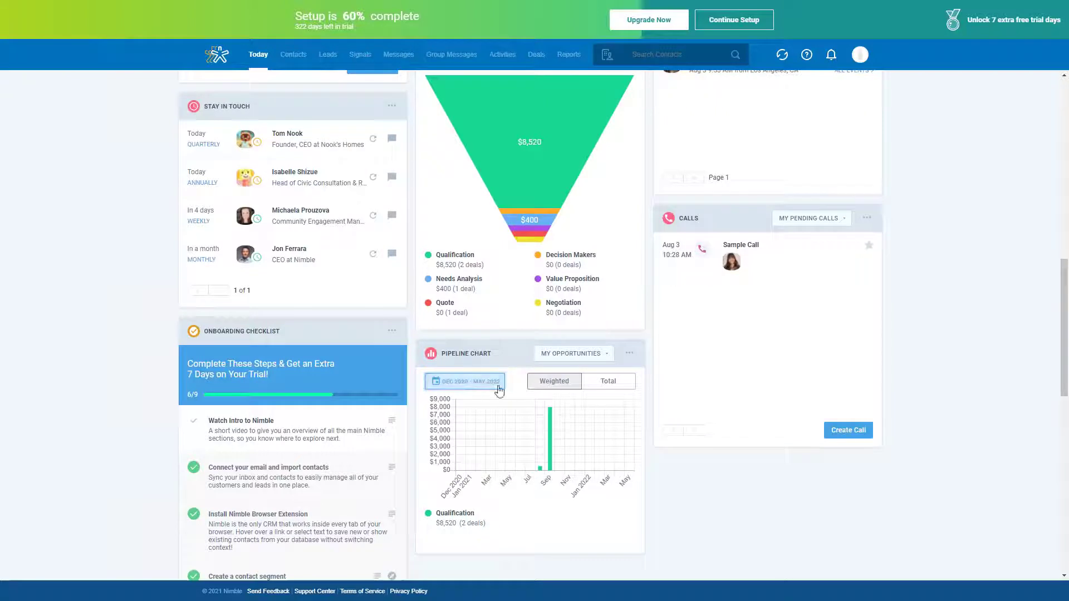
pyautogui.click(623, 384)
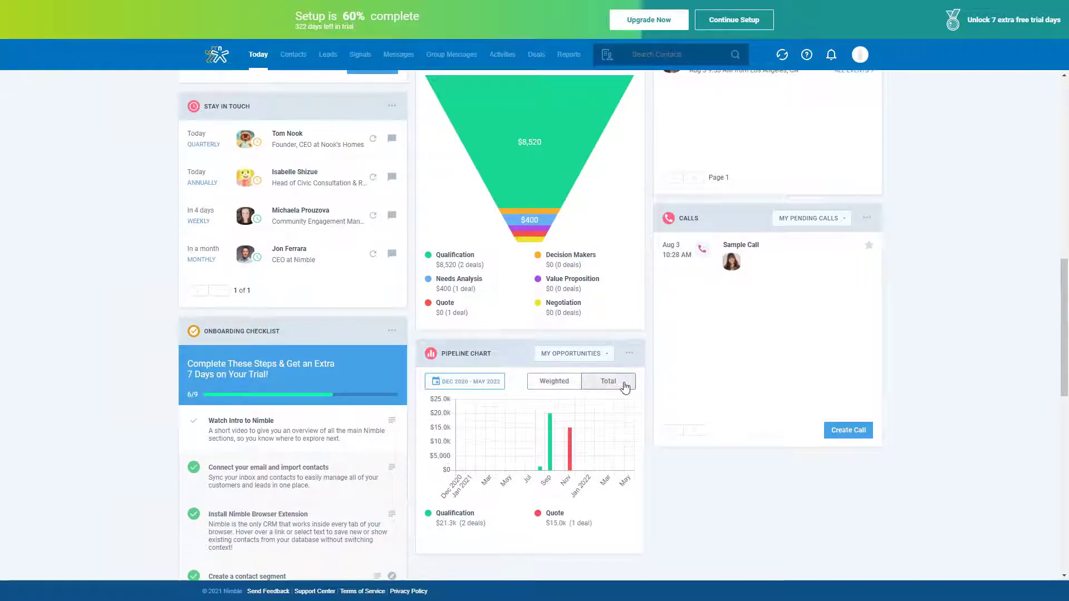
pyautogui.click(606, 359)
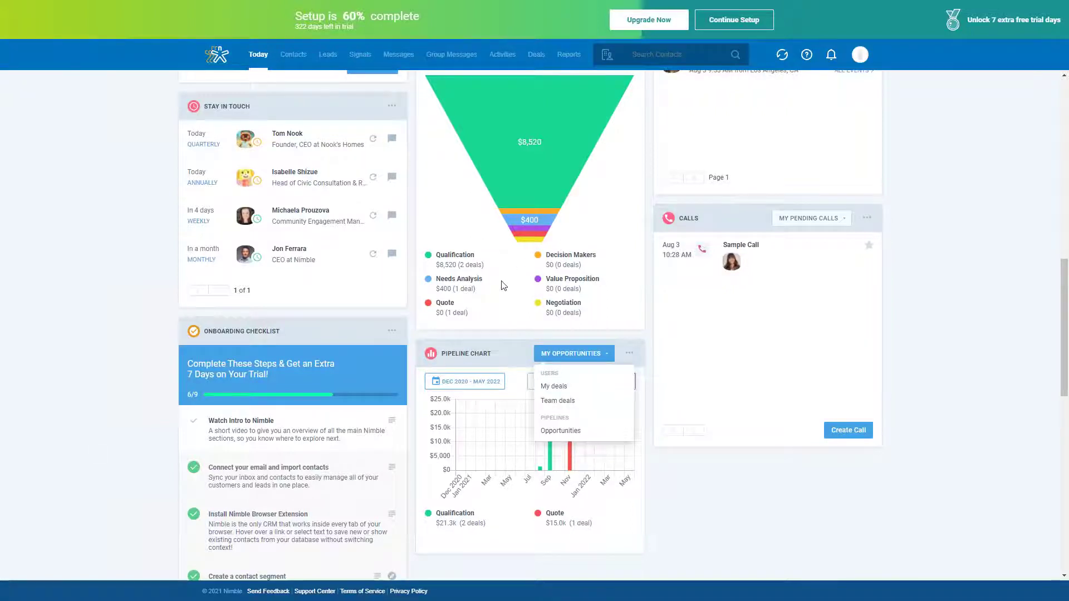
pyautogui.scroll(5, 503, 286)
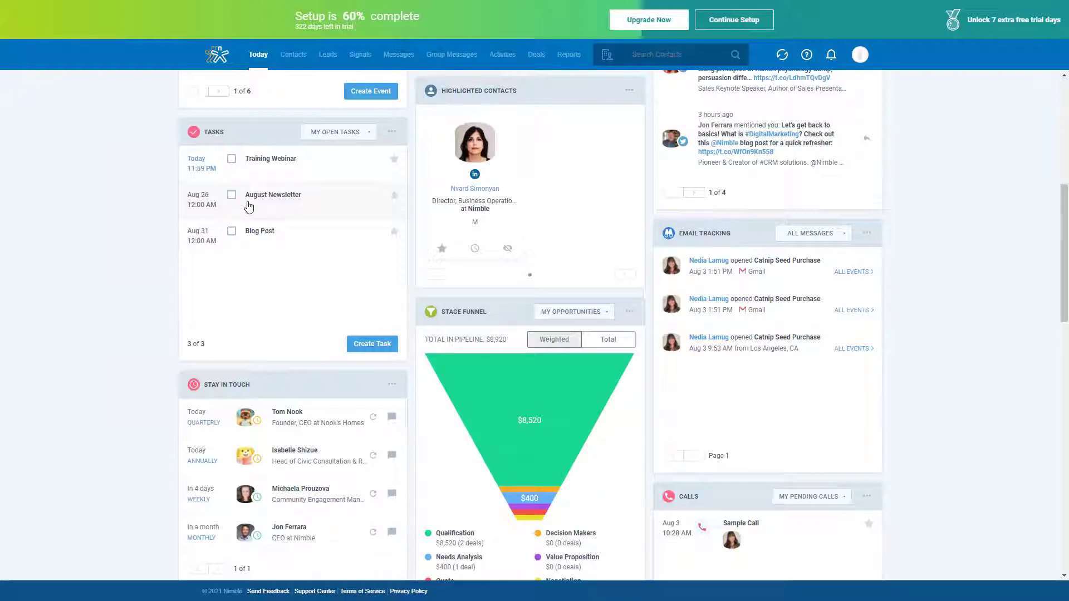
pyautogui.click(330, 136)
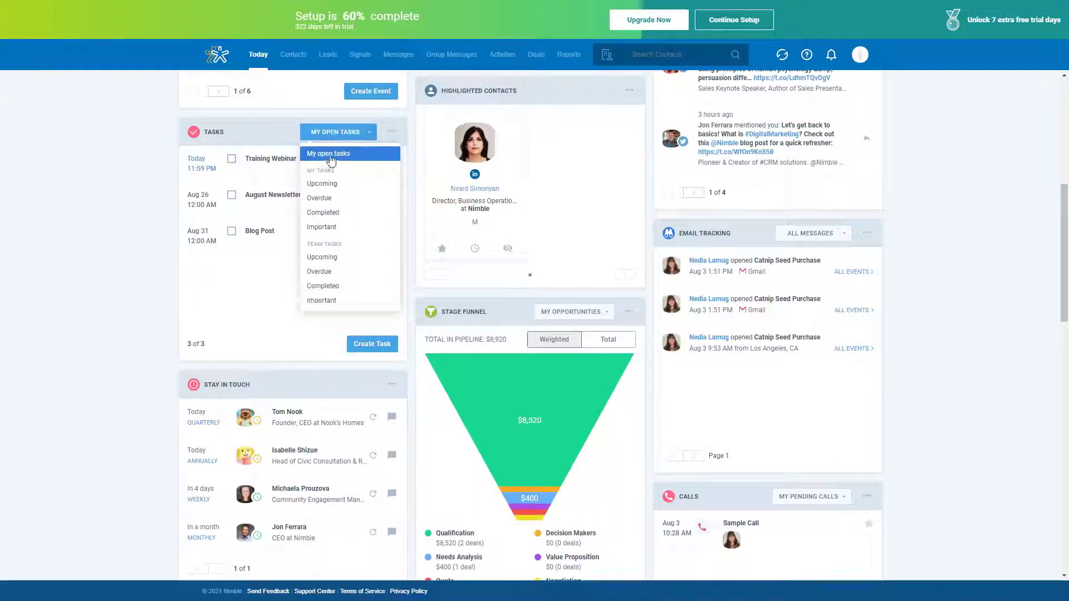
pyautogui.click(165, 258)
pyautogui.scroll(3, 462, 212)
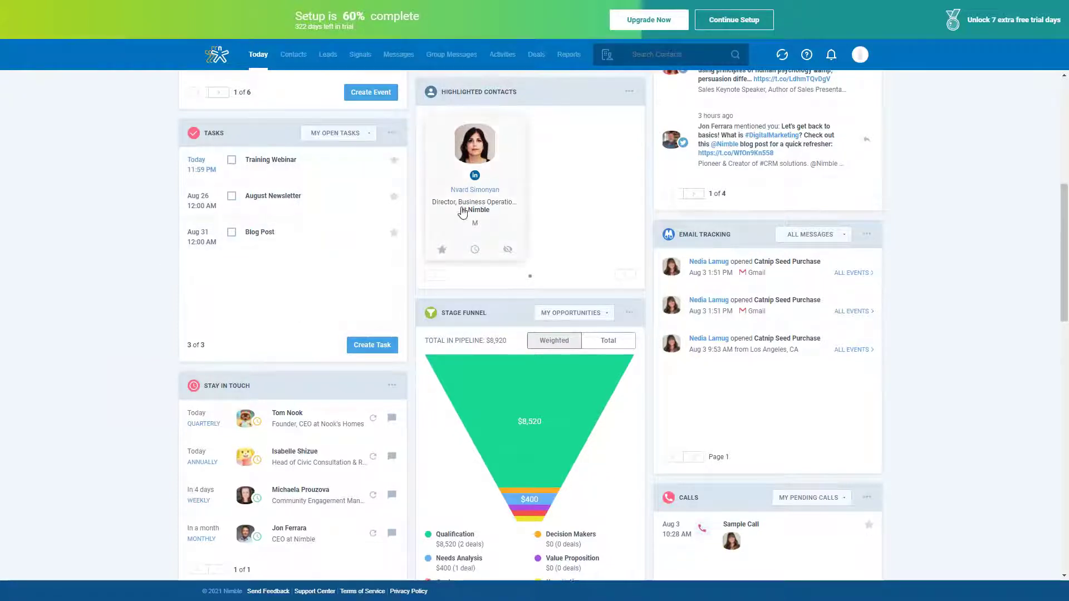
pyautogui.scroll(3, 462, 212)
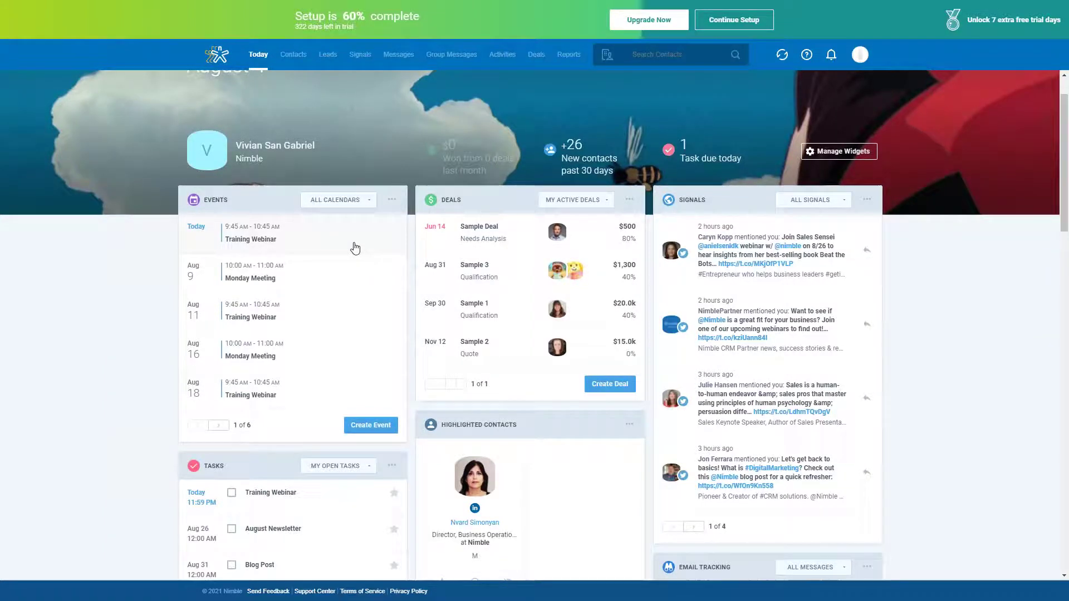
pyautogui.click(359, 206)
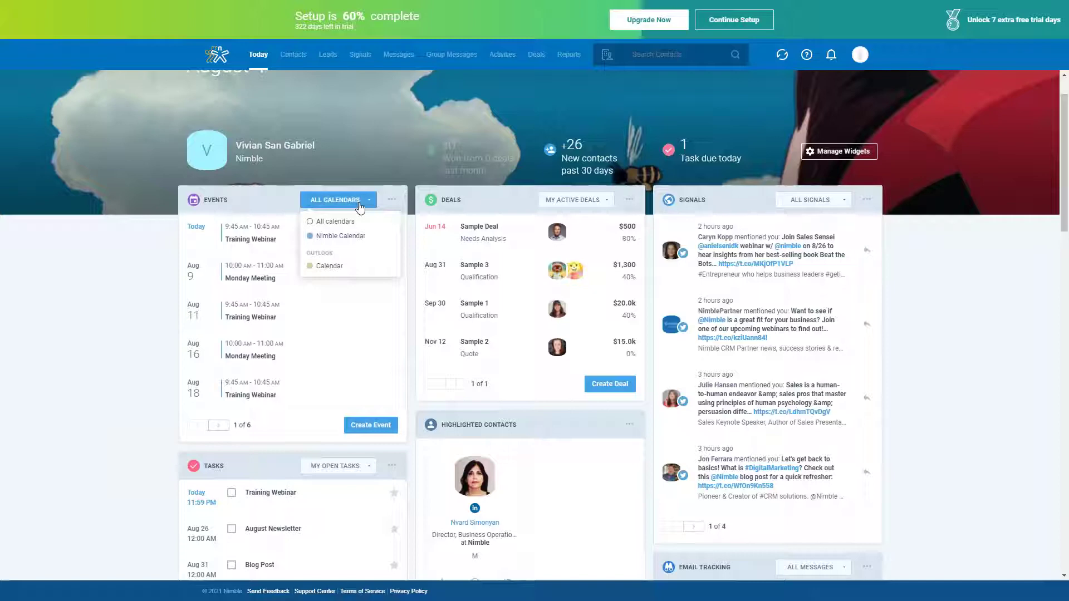
pyautogui.click(360, 206)
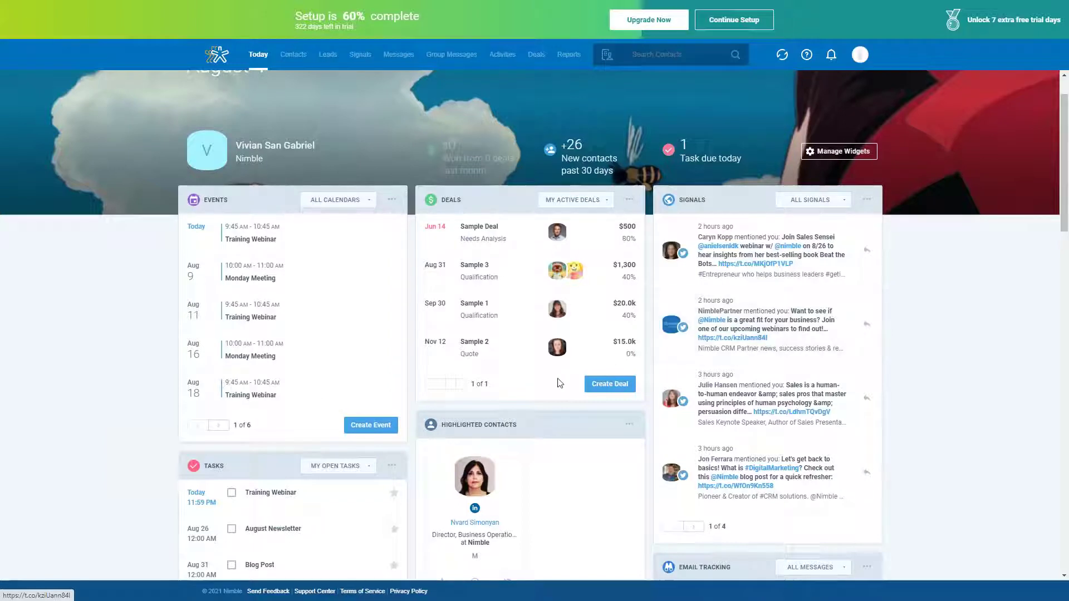
pyautogui.scroll(-2, 560, 383)
pyautogui.scroll(-3, 560, 383)
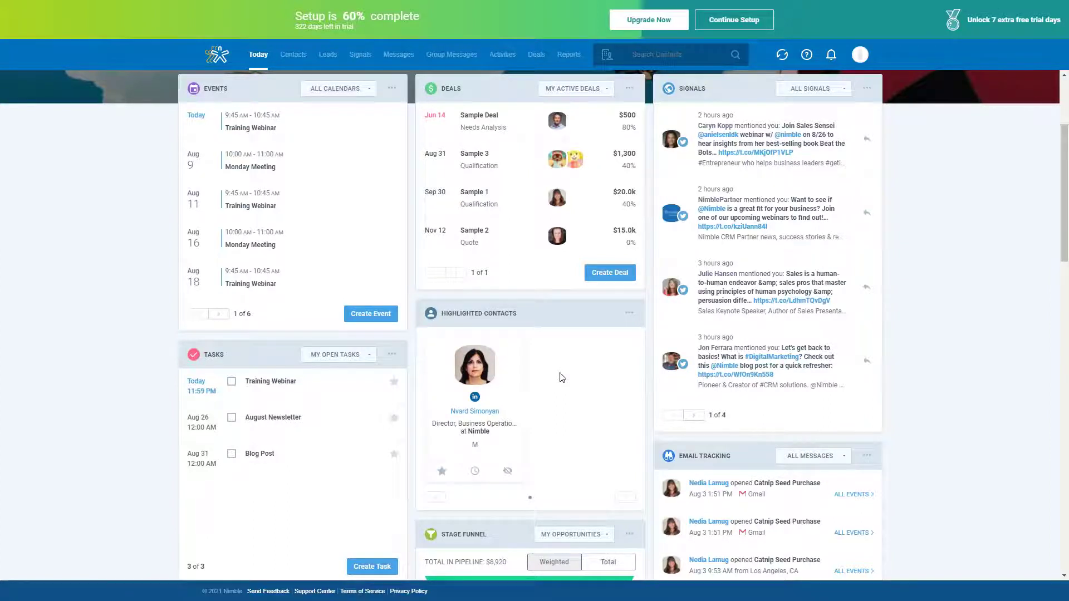
pyautogui.scroll(-1, 562, 378)
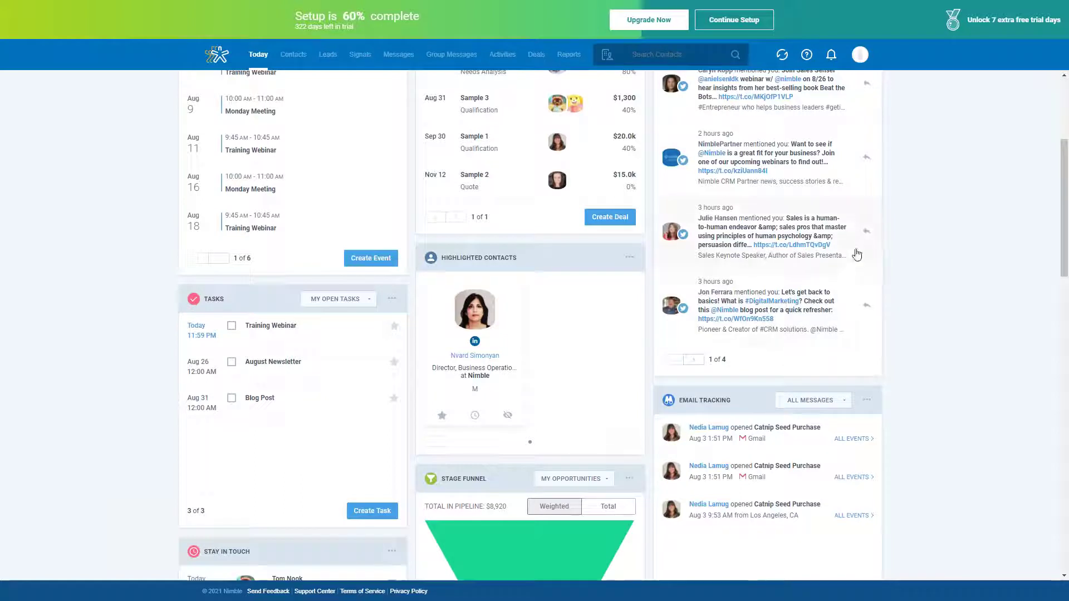
# Step: Open and dismiss the account menu, then switch to the Contacts page
pyautogui.click(859, 55)
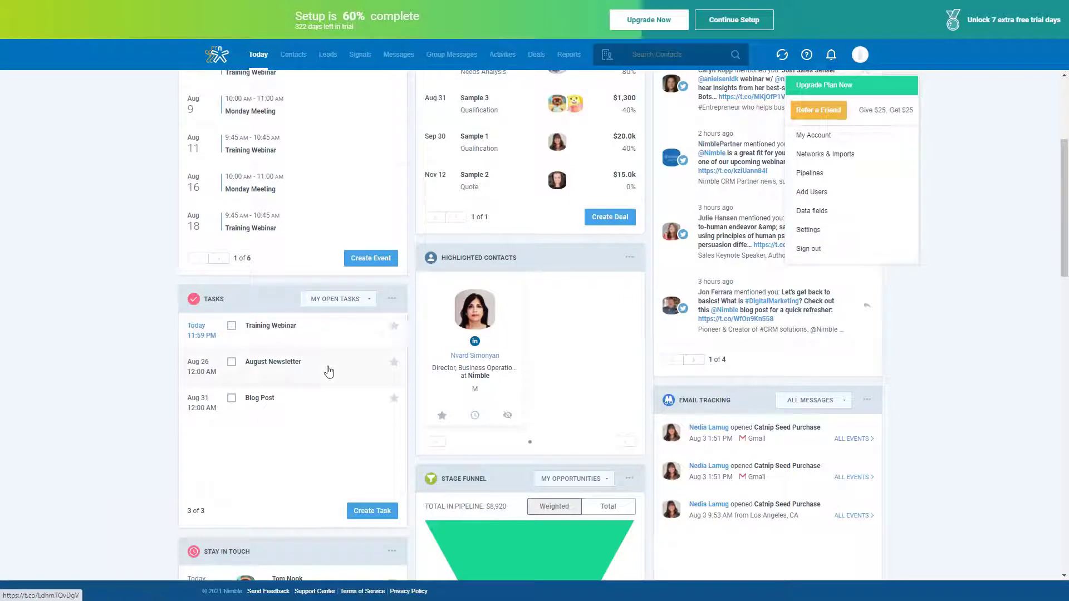
pyautogui.click(329, 372)
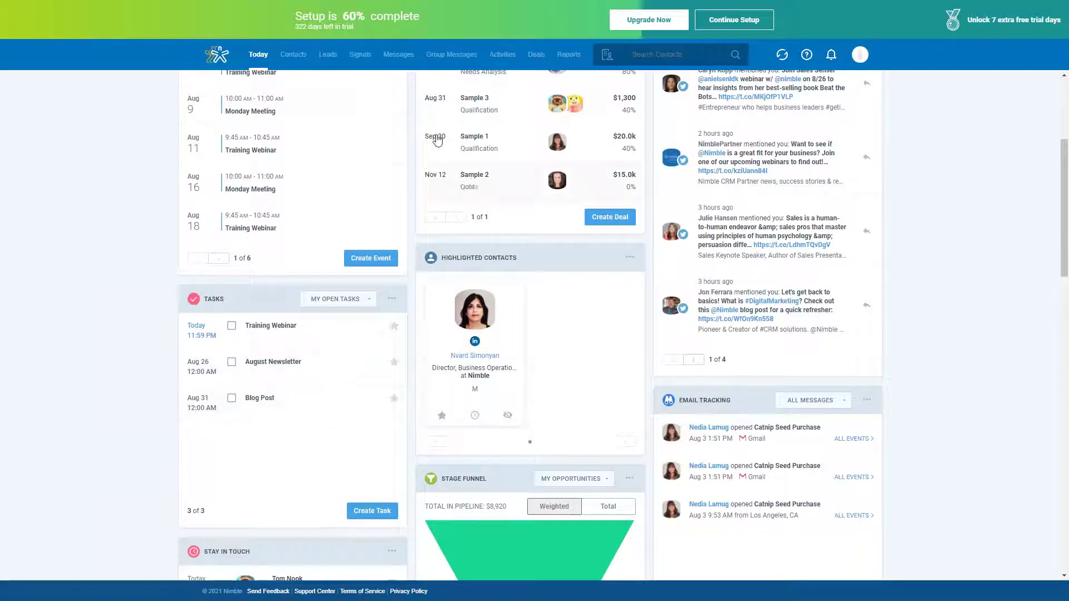
pyautogui.click(293, 55)
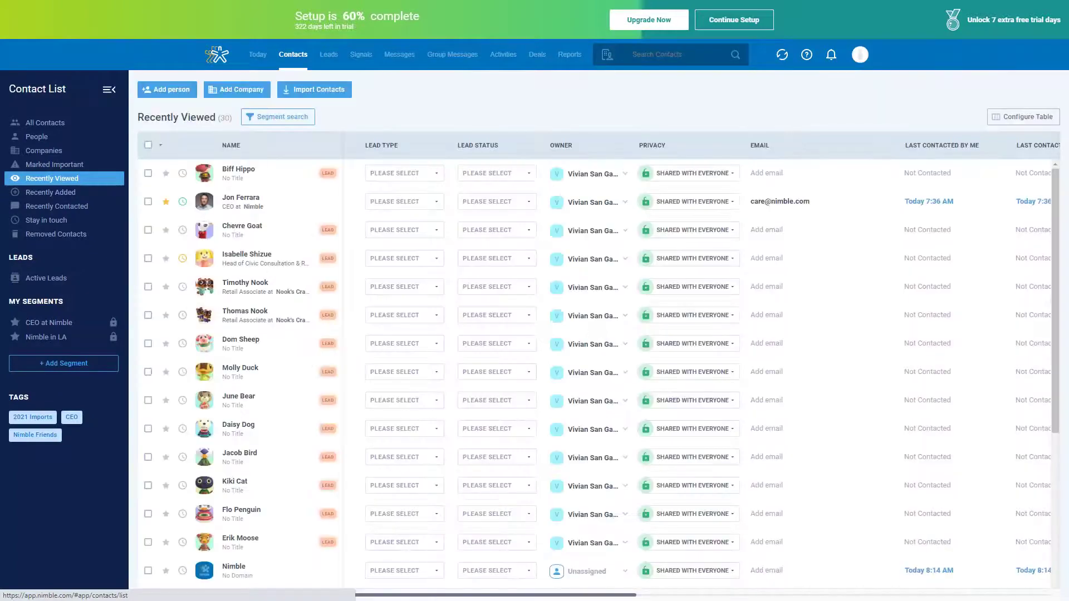
# Step: Browse the All Contacts, People, Companies, Marked Important and Recently Viewed lists
pyautogui.click(63, 131)
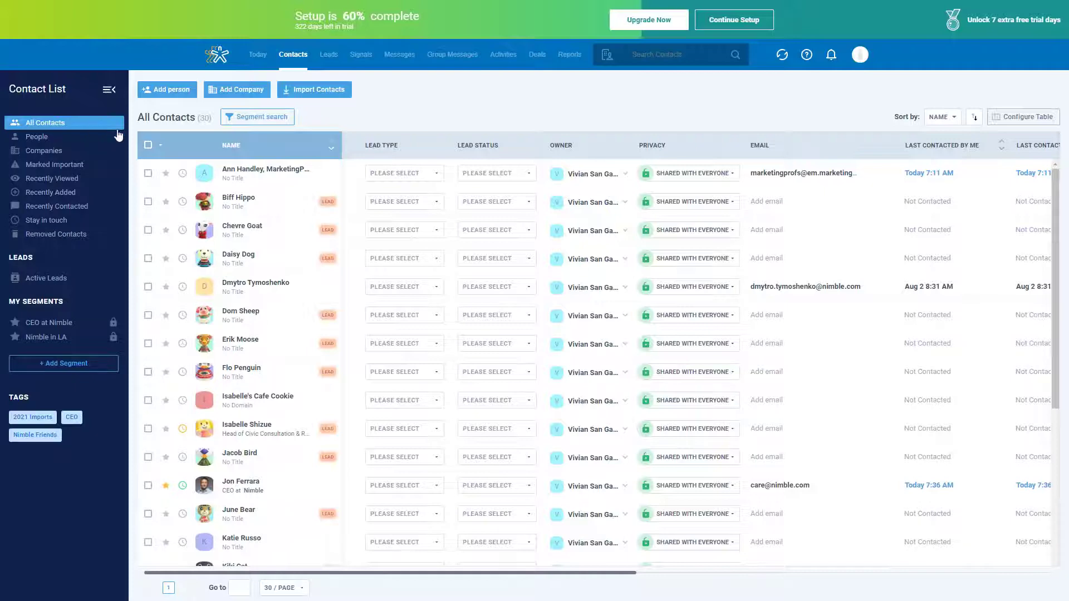
pyautogui.click(62, 140)
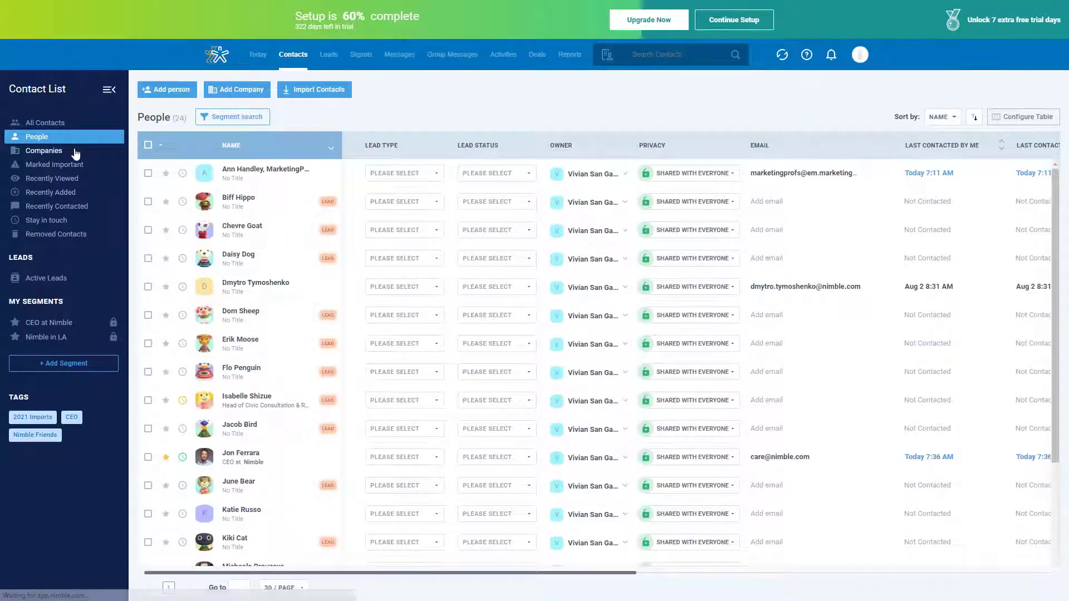
pyautogui.click(76, 154)
pyautogui.click(71, 165)
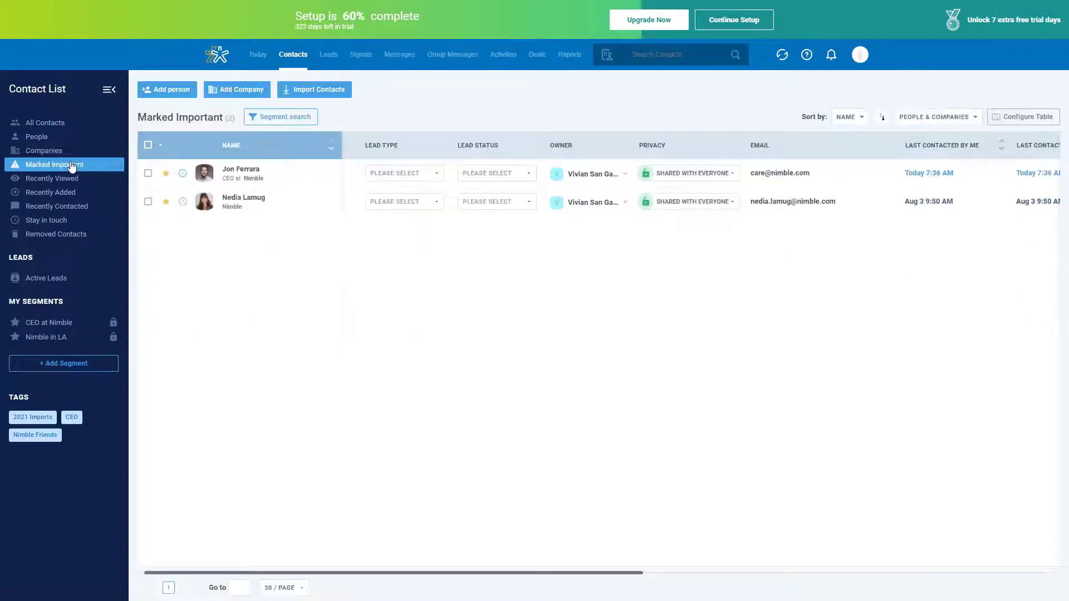
pyautogui.click(61, 179)
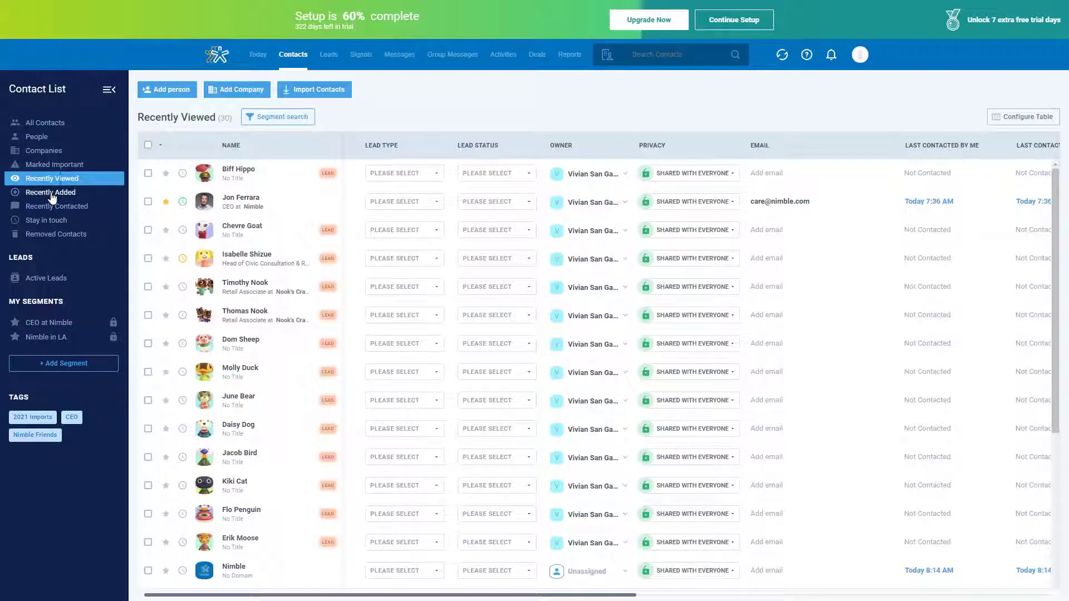
# Step: Browse Recently Added, Recently Contacted, Stay in Touch and Removed, then settle on Marked Important
pyautogui.click(52, 195)
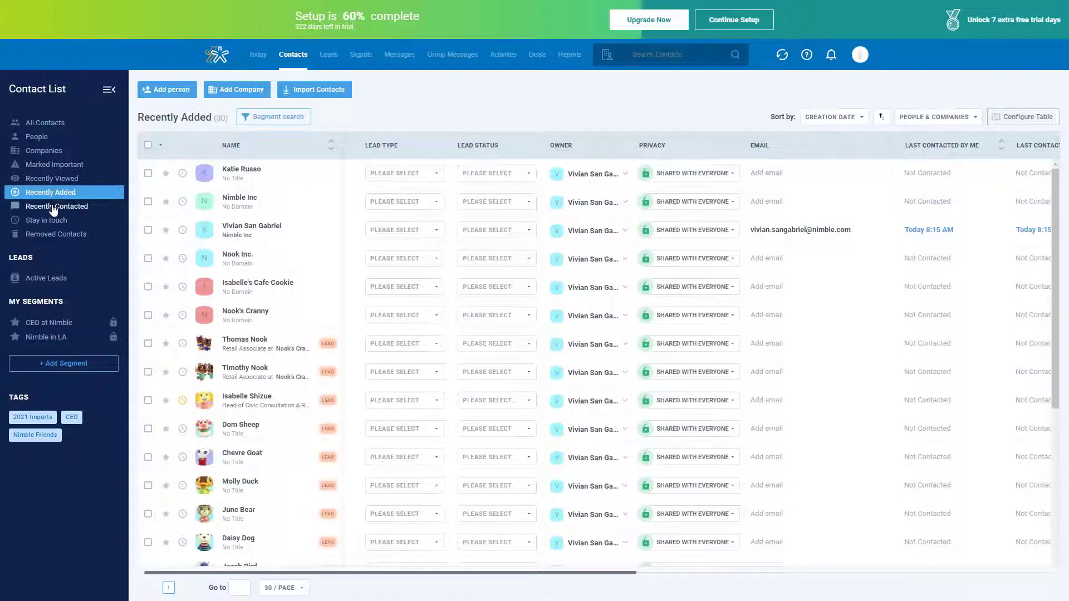
pyautogui.click(53, 208)
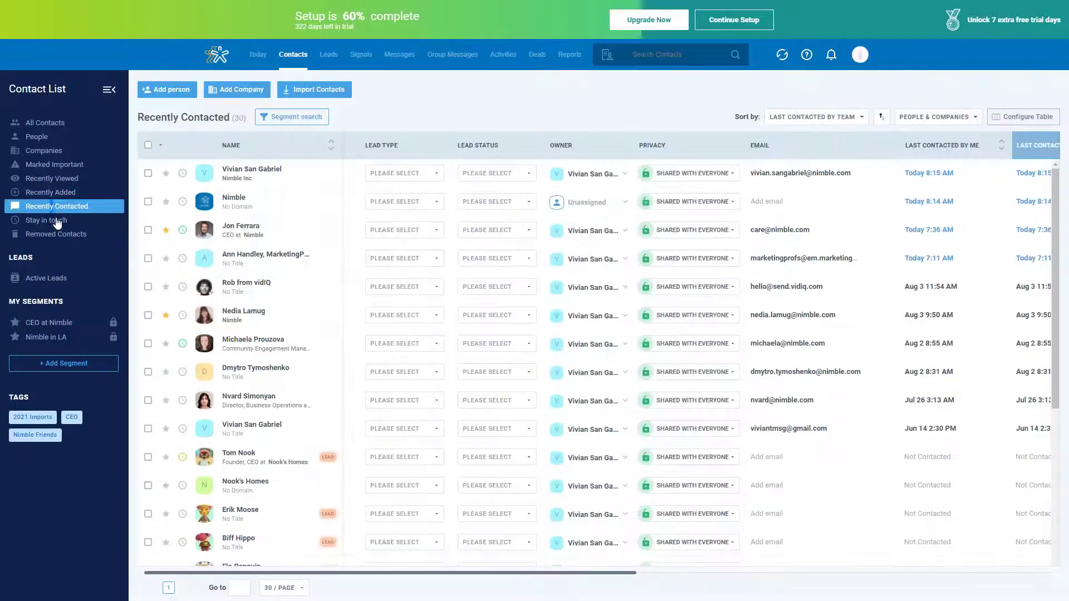
pyautogui.click(54, 224)
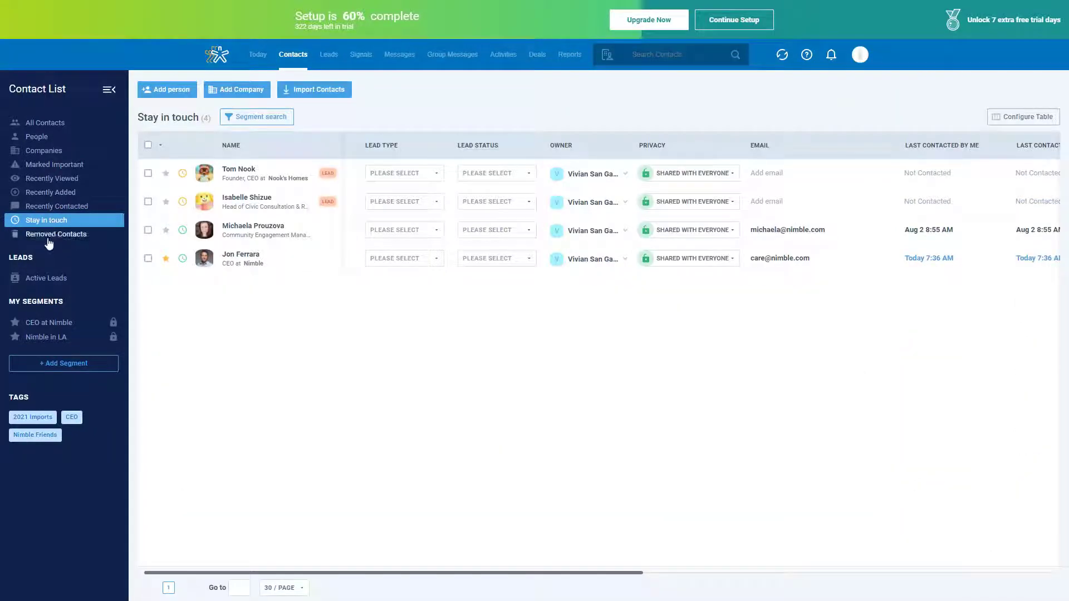
pyautogui.click(49, 239)
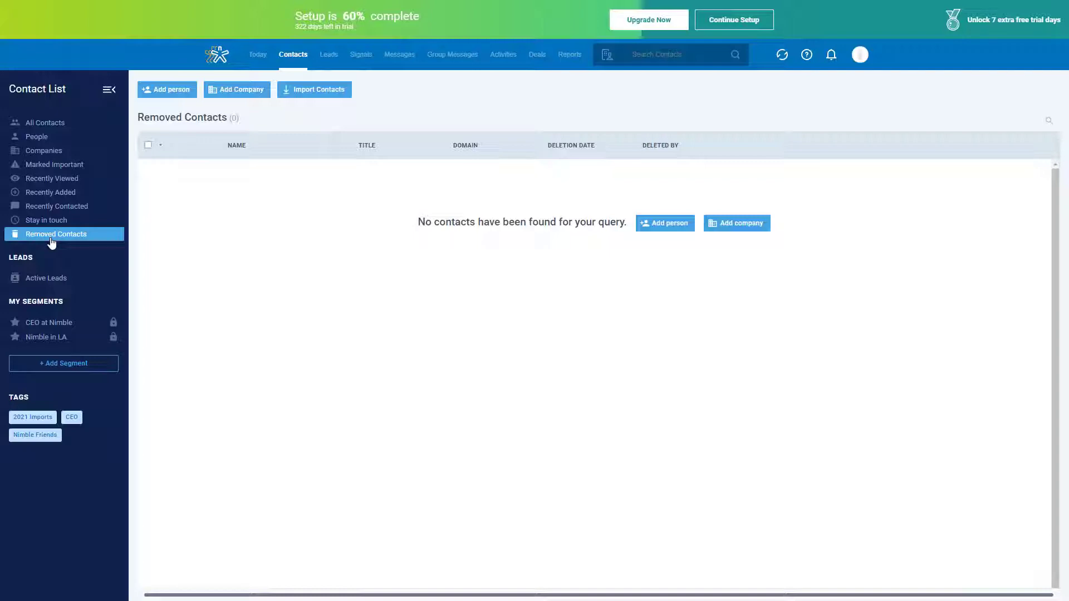
pyautogui.click(67, 122)
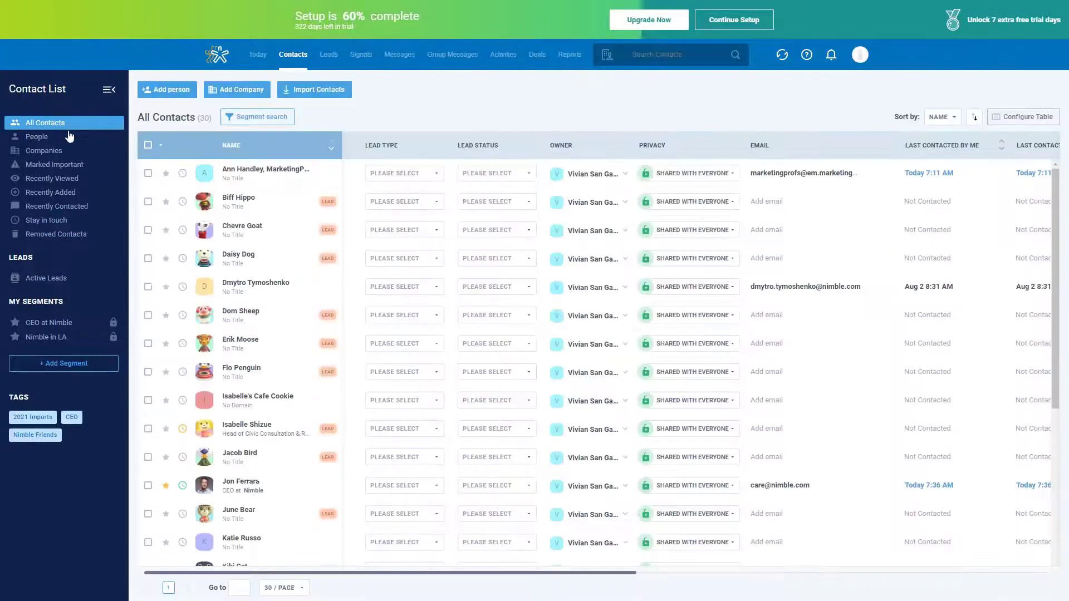
pyautogui.click(46, 166)
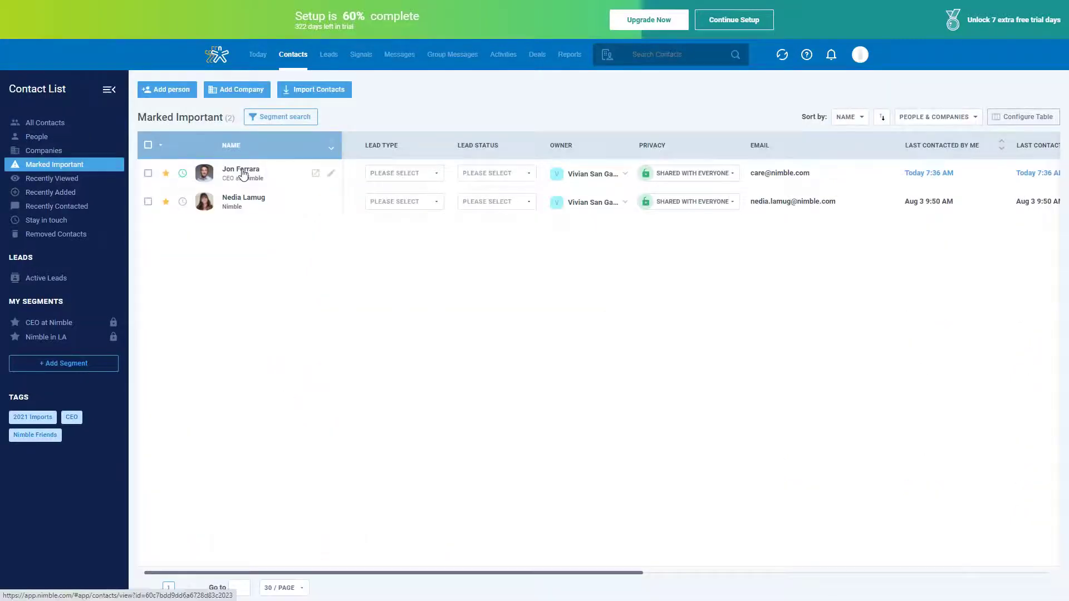
# Step: Open the first Marked Important contact, Nimble's CEO, and start an empty note on his record
pyautogui.click(241, 169)
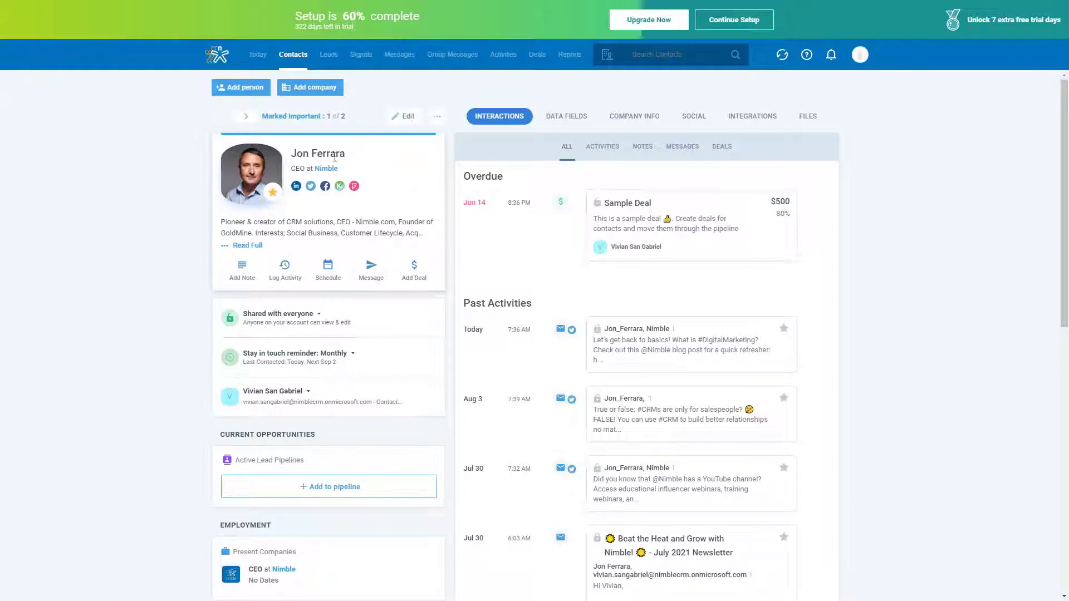
pyautogui.moveTo(265, 186)
pyautogui.moveTo(315, 193)
pyautogui.scroll(-1, 419, 176)
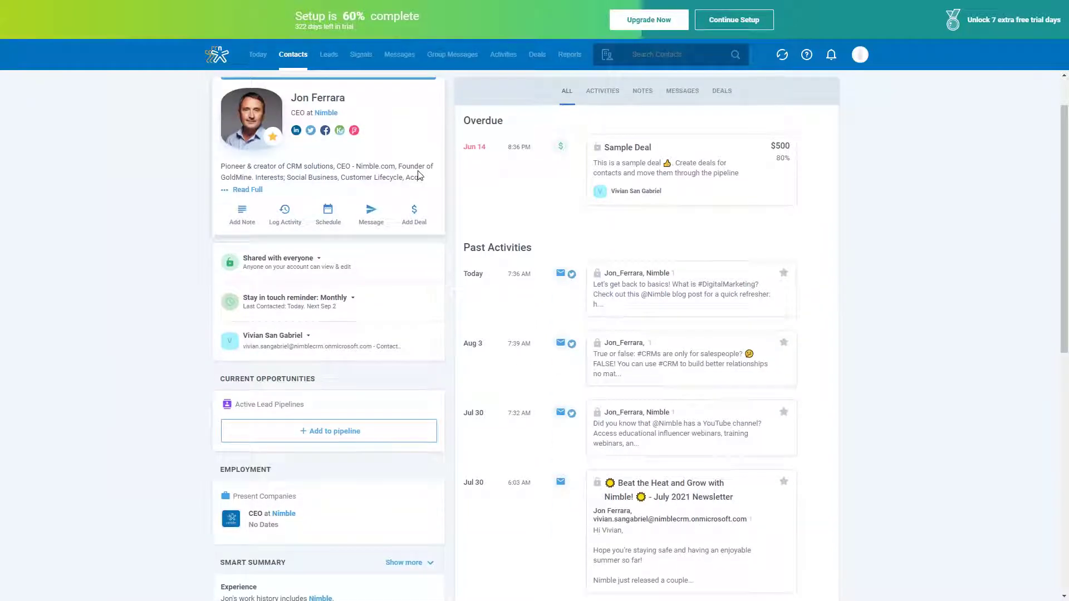
pyautogui.click(249, 223)
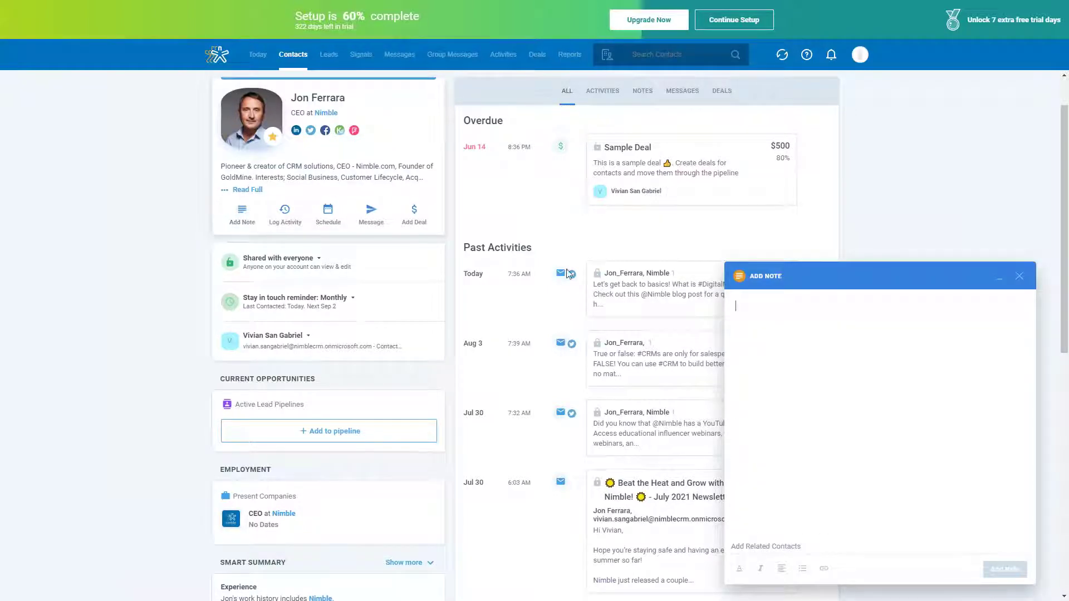
# Step: Minimize the note draft, then open and close Log Activity and Schedule without saving
pyautogui.click(847, 278)
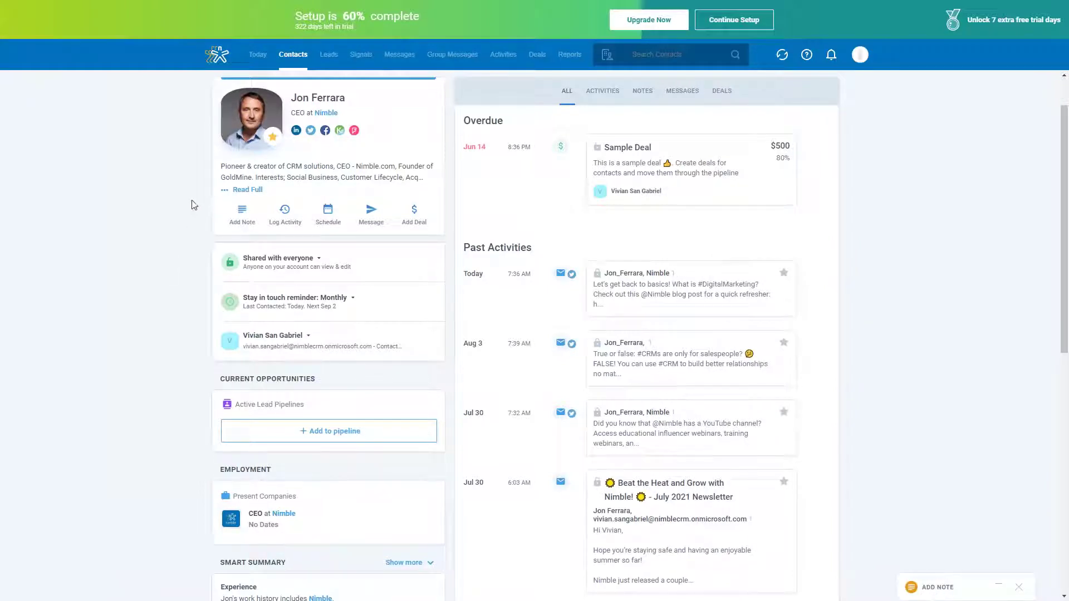
pyautogui.click(285, 214)
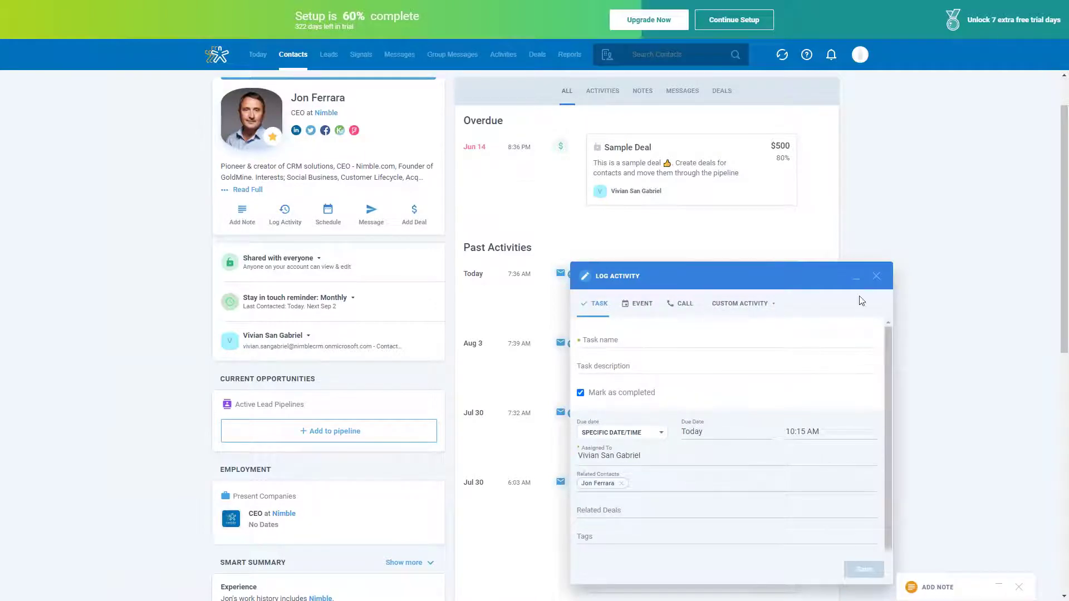
pyautogui.click(877, 277)
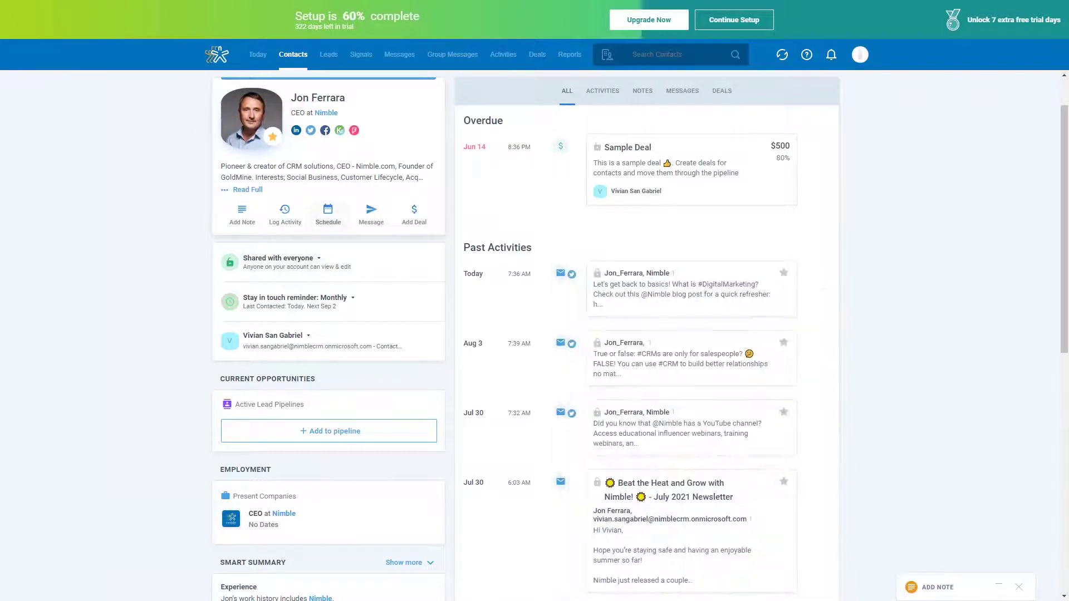
pyautogui.click(327, 212)
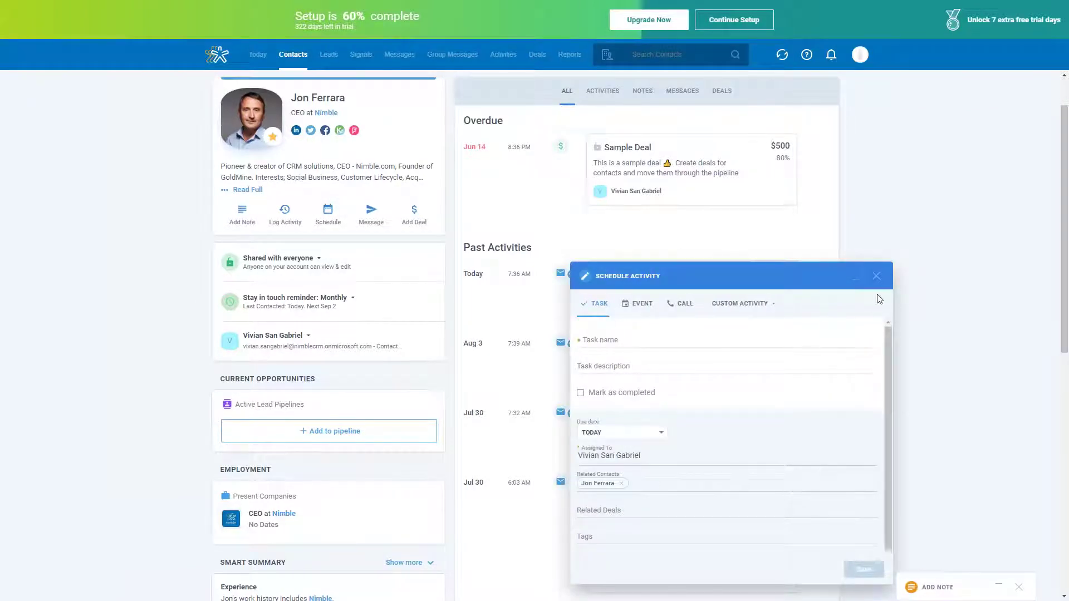
pyautogui.click(876, 277)
# Step: Start an email and check its template list, discard it, then open and close Add Deal
pyautogui.click(374, 227)
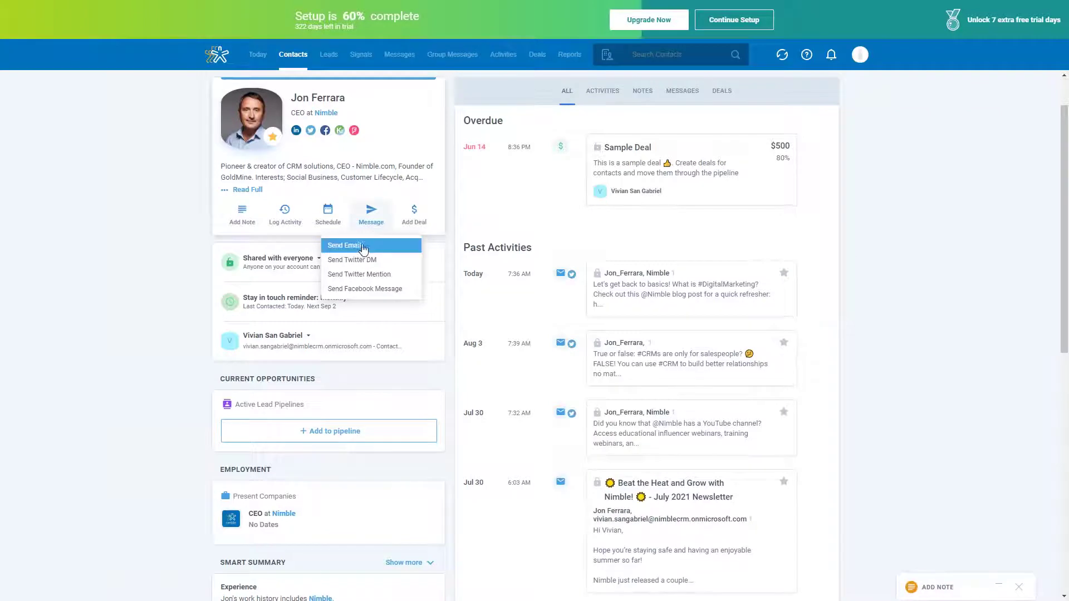
pyautogui.click(361, 247)
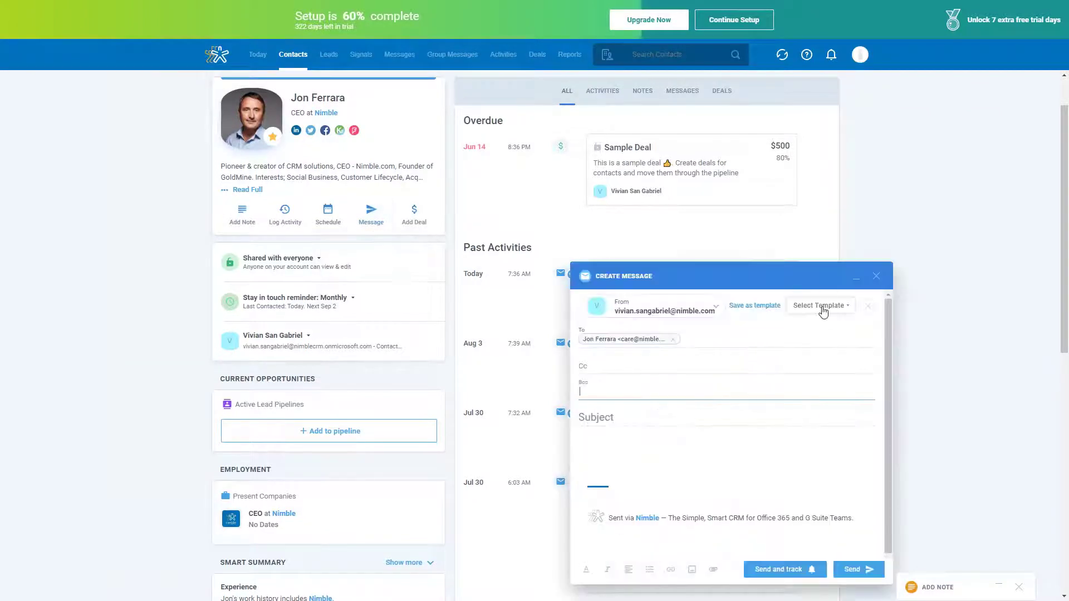
pyautogui.click(822, 308)
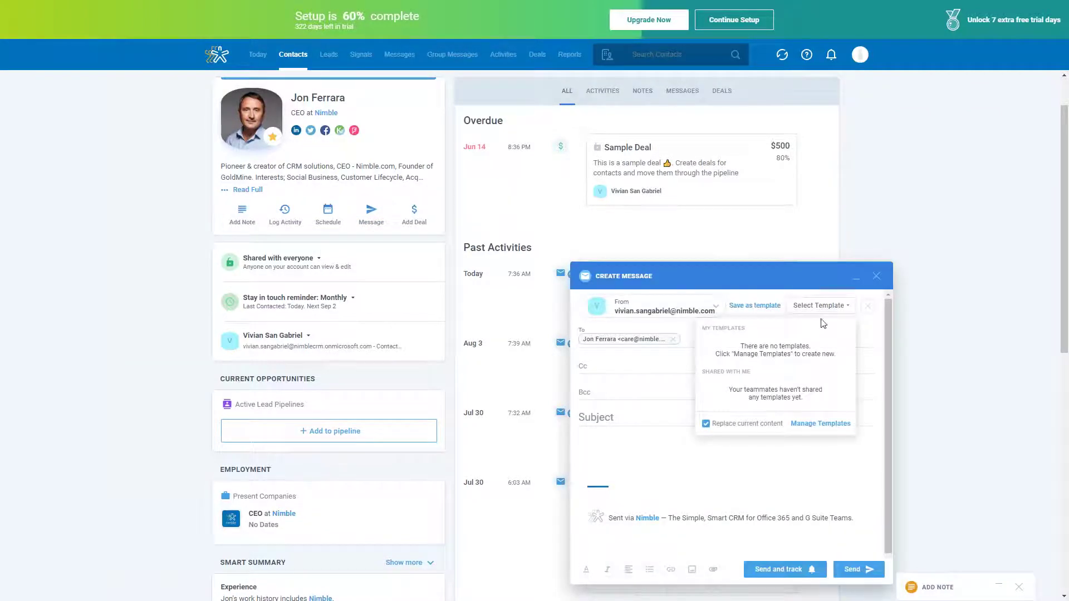
pyautogui.click(827, 306)
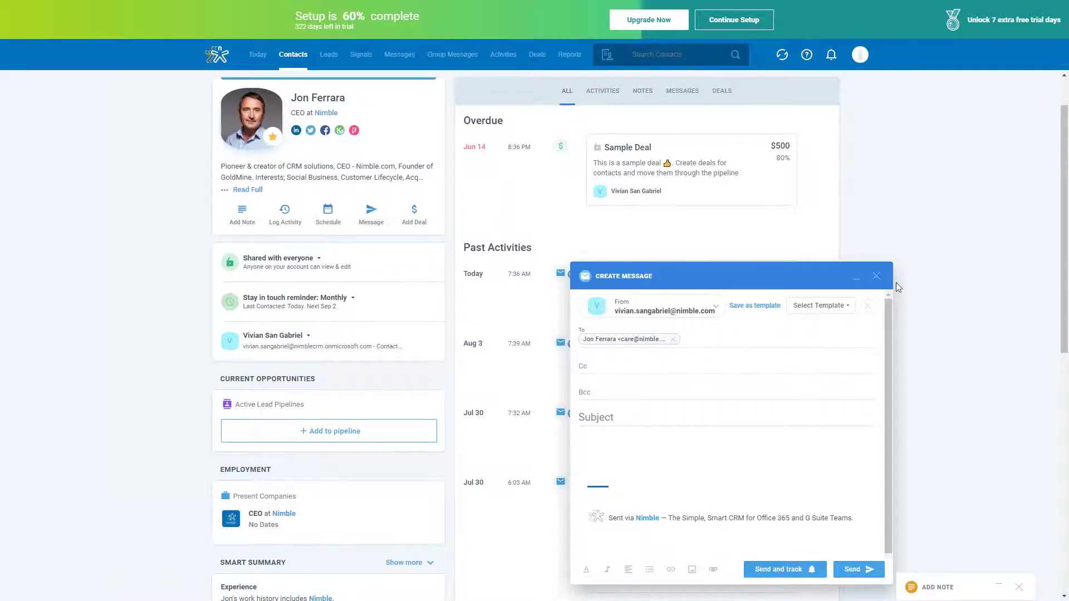
pyautogui.click(876, 276)
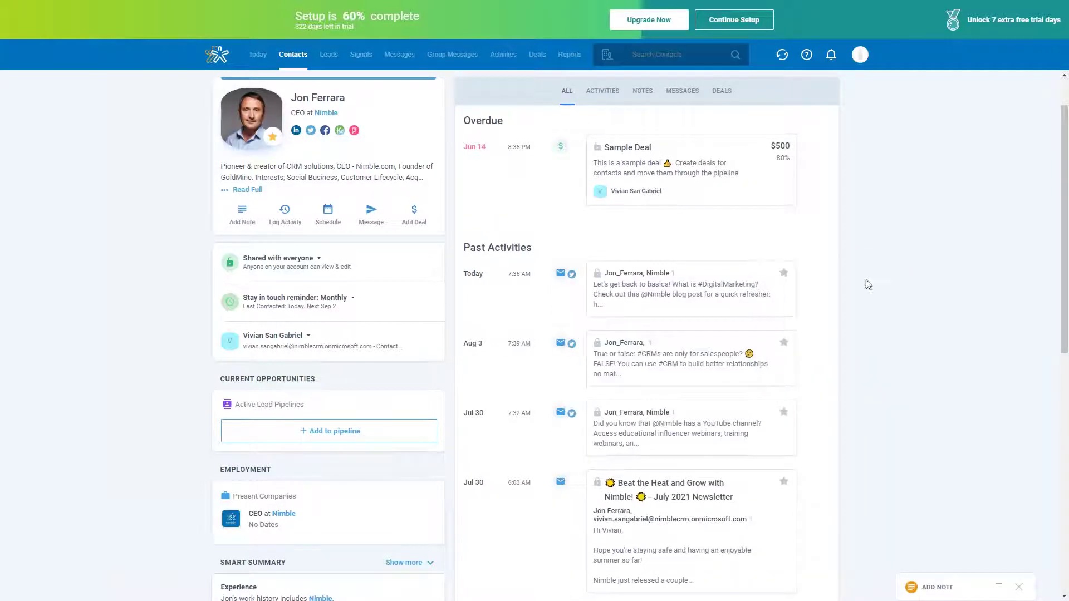
pyautogui.click(429, 217)
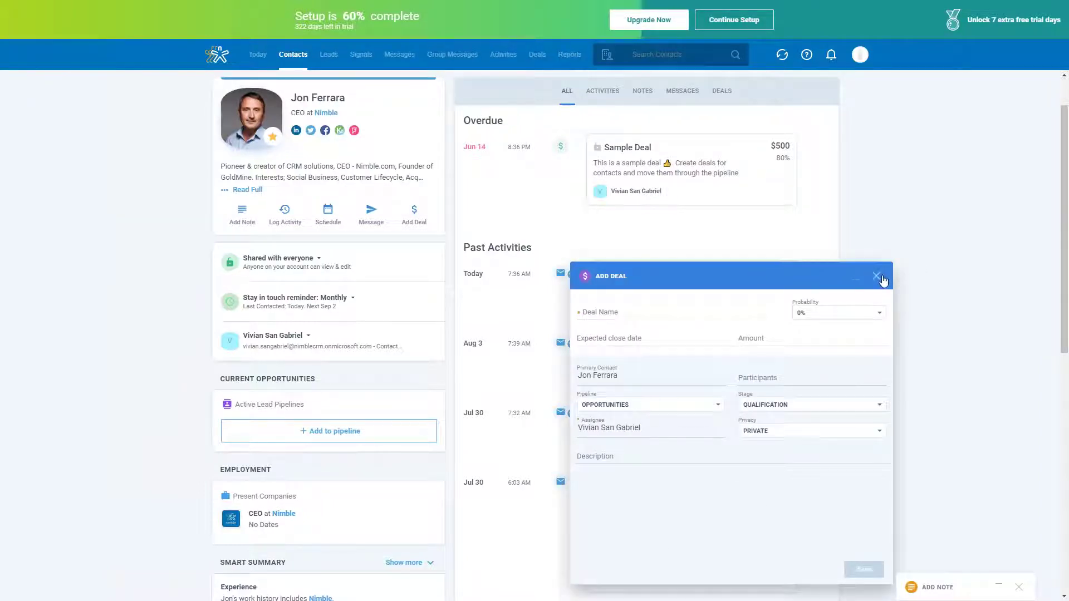
pyautogui.click(877, 278)
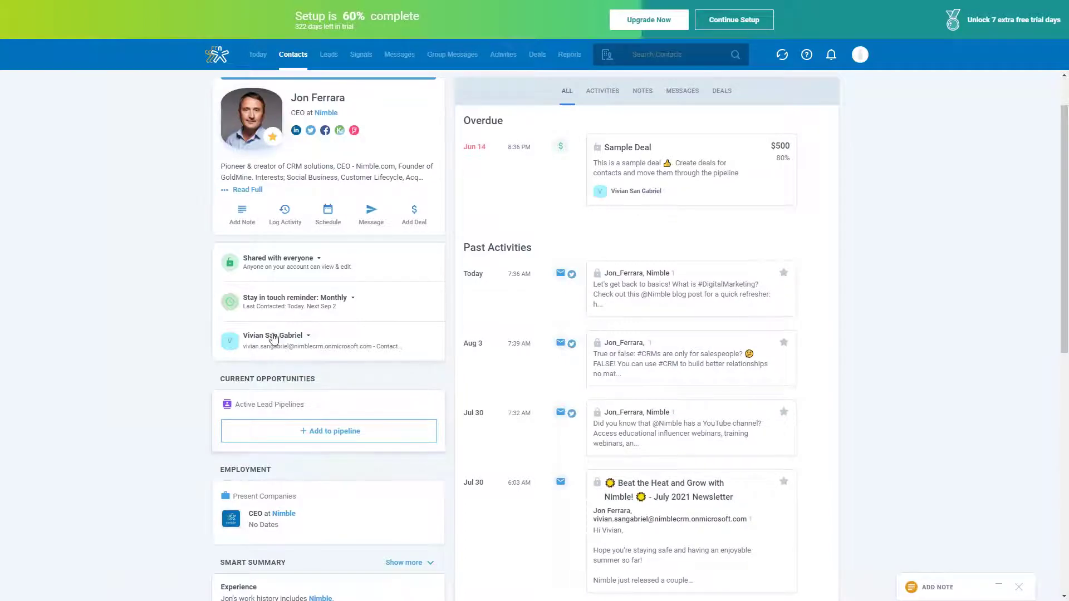
pyautogui.click(312, 262)
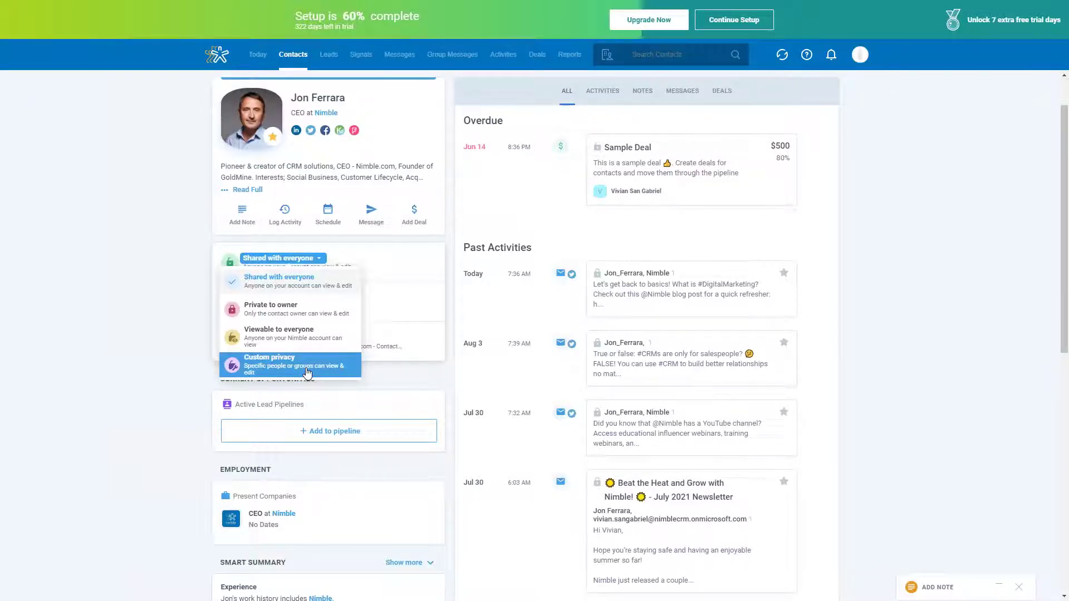
pyautogui.click(187, 371)
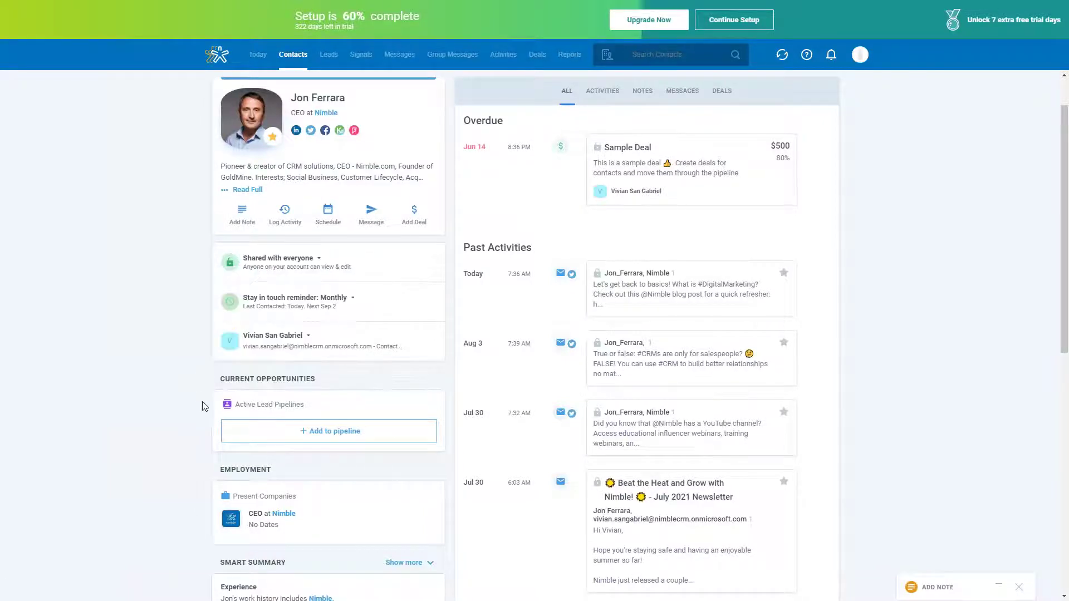
pyautogui.click(345, 303)
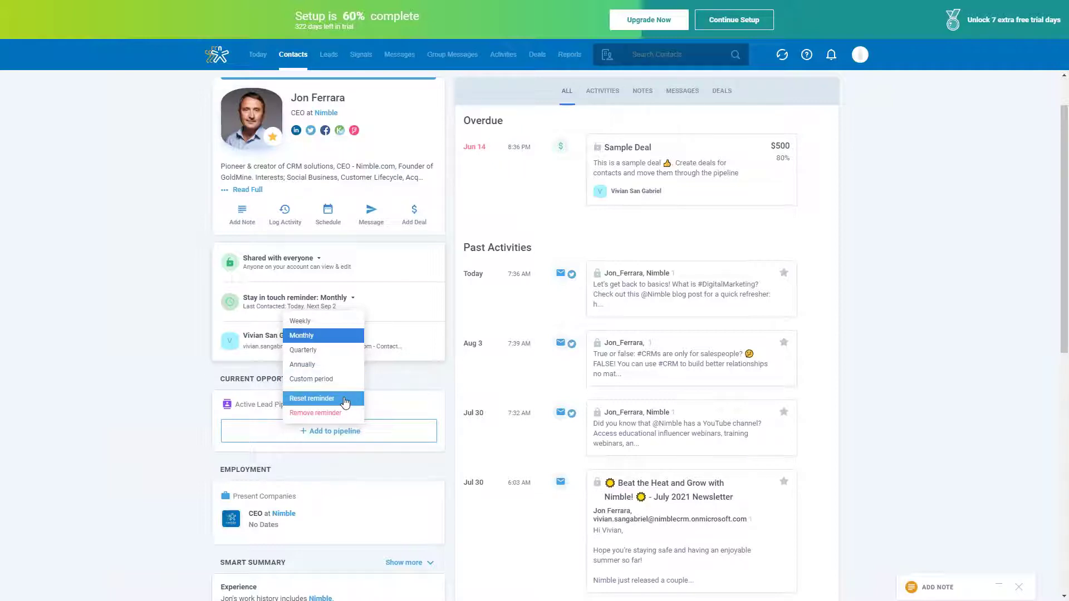
pyautogui.click(121, 327)
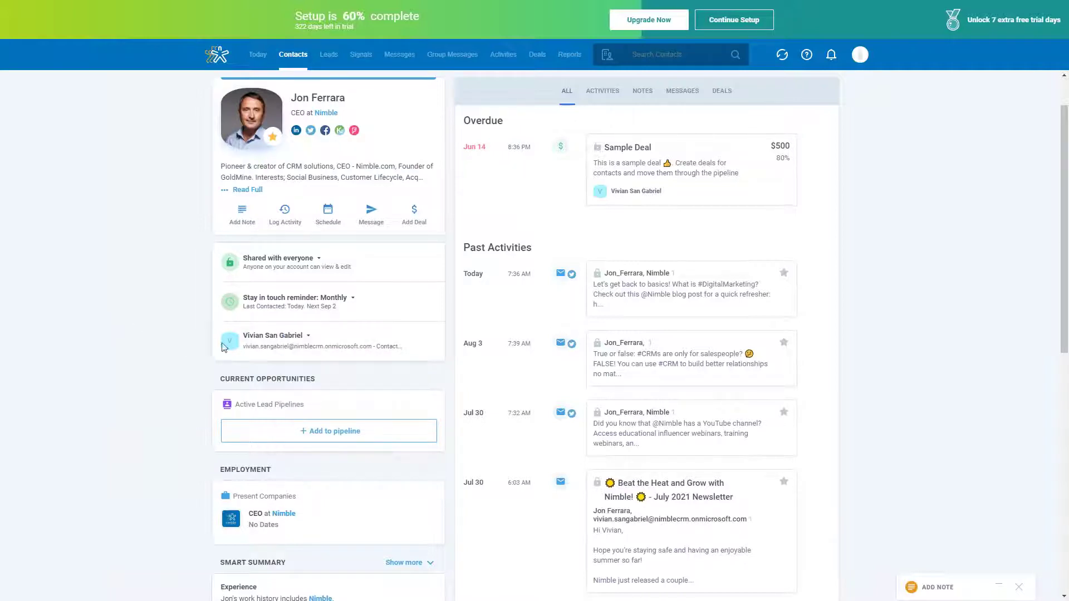
pyautogui.click(286, 337)
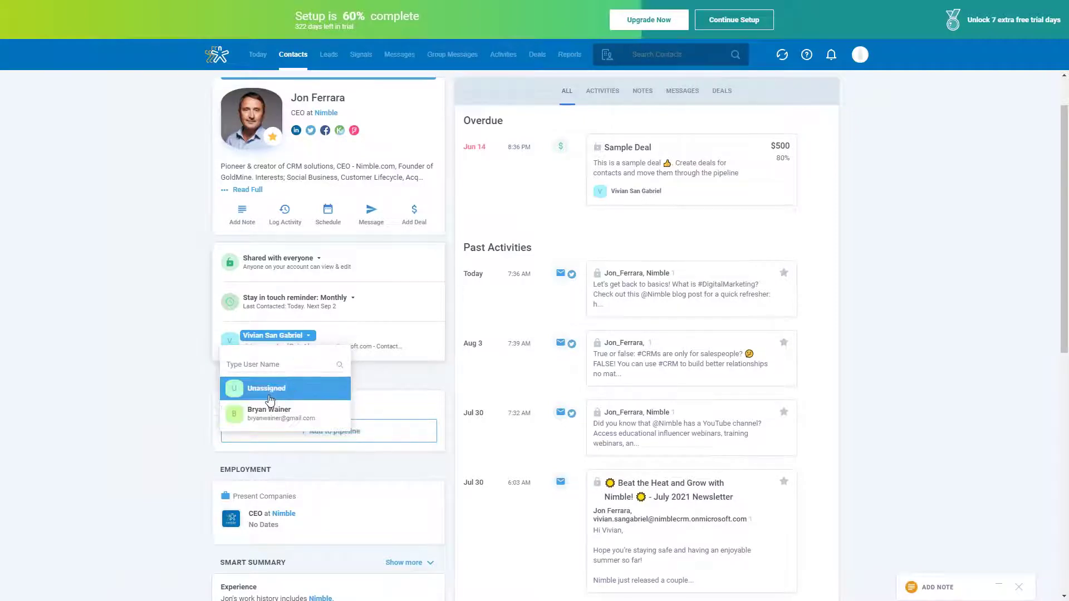
pyautogui.click(167, 357)
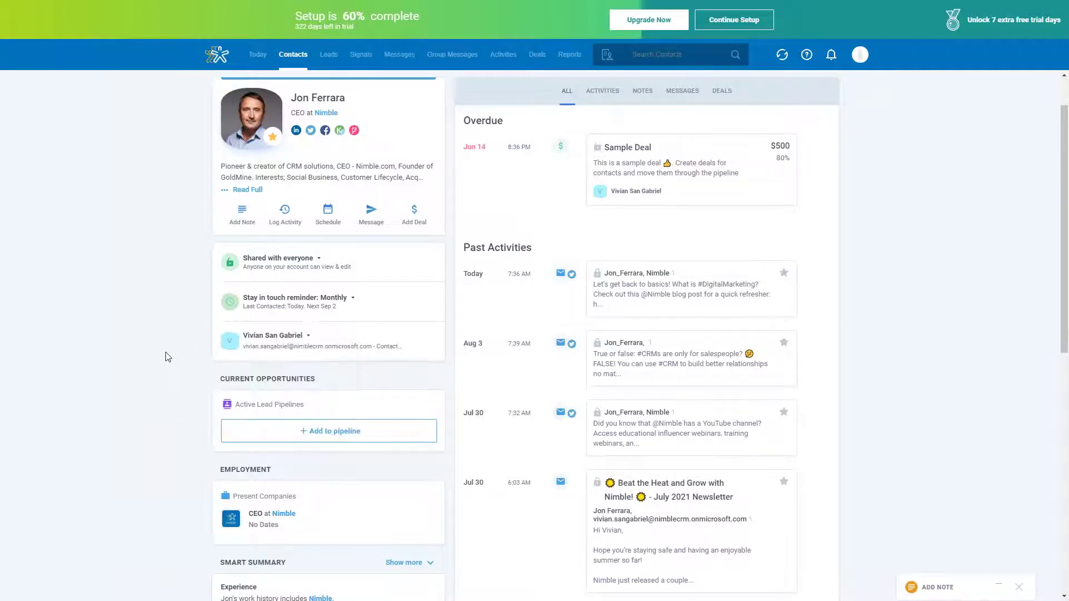
pyautogui.scroll(-4, 167, 357)
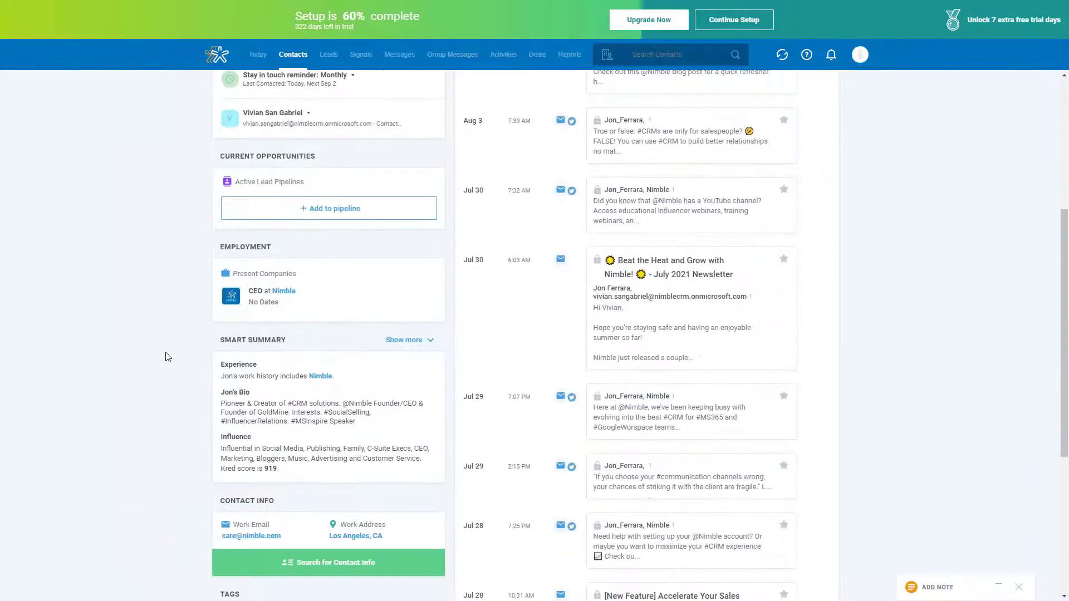
pyautogui.scroll(-3, 168, 358)
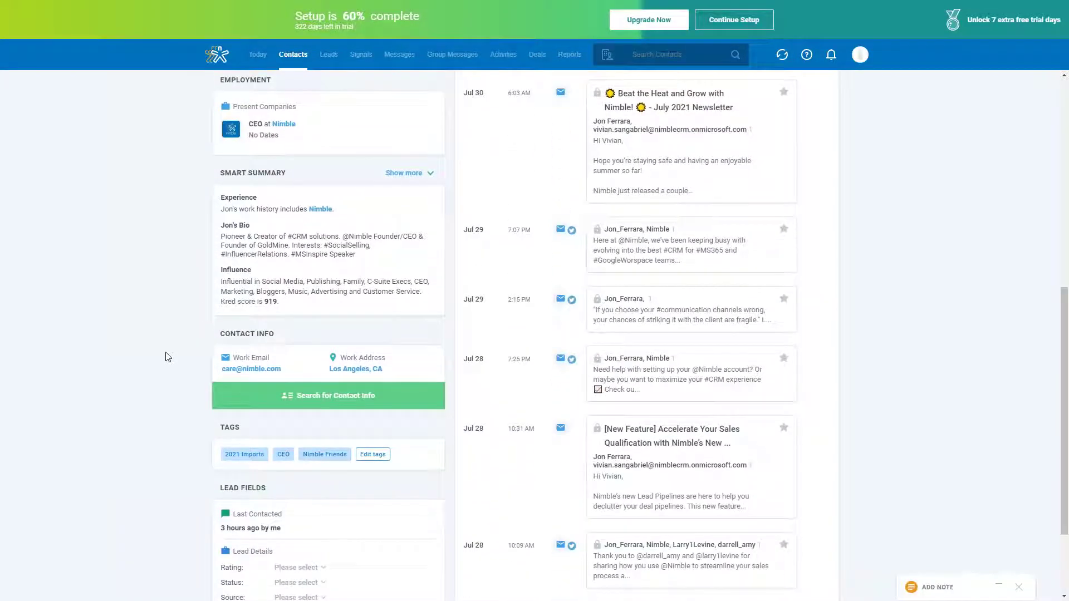
pyautogui.scroll(-2, 167, 489)
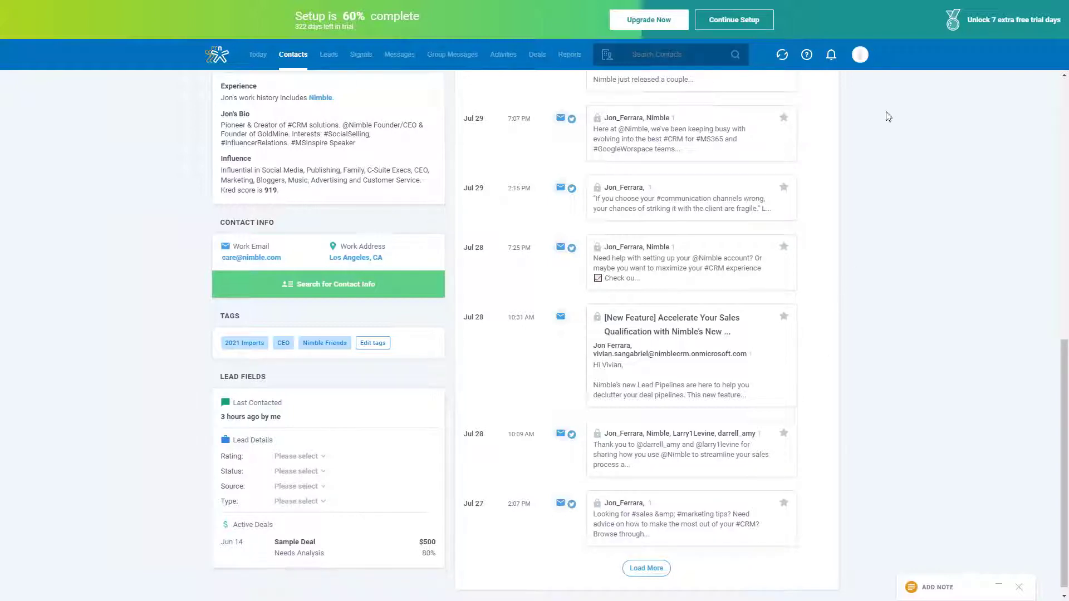
pyautogui.click(860, 56)
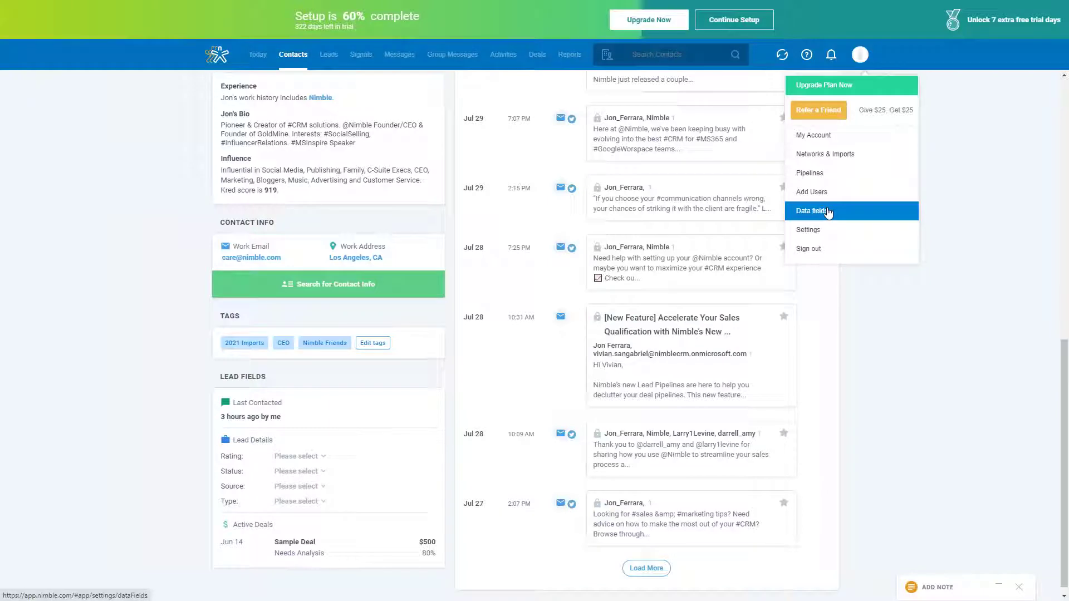
pyautogui.click(860, 56)
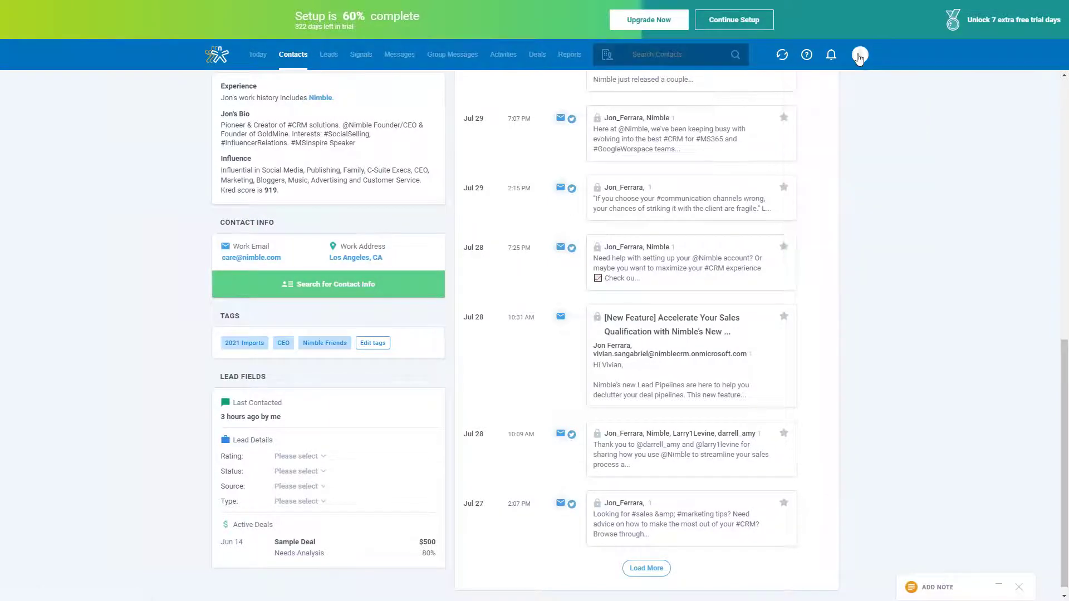
pyautogui.click(860, 56)
pyautogui.click(474, 345)
pyautogui.scroll(1, 476, 345)
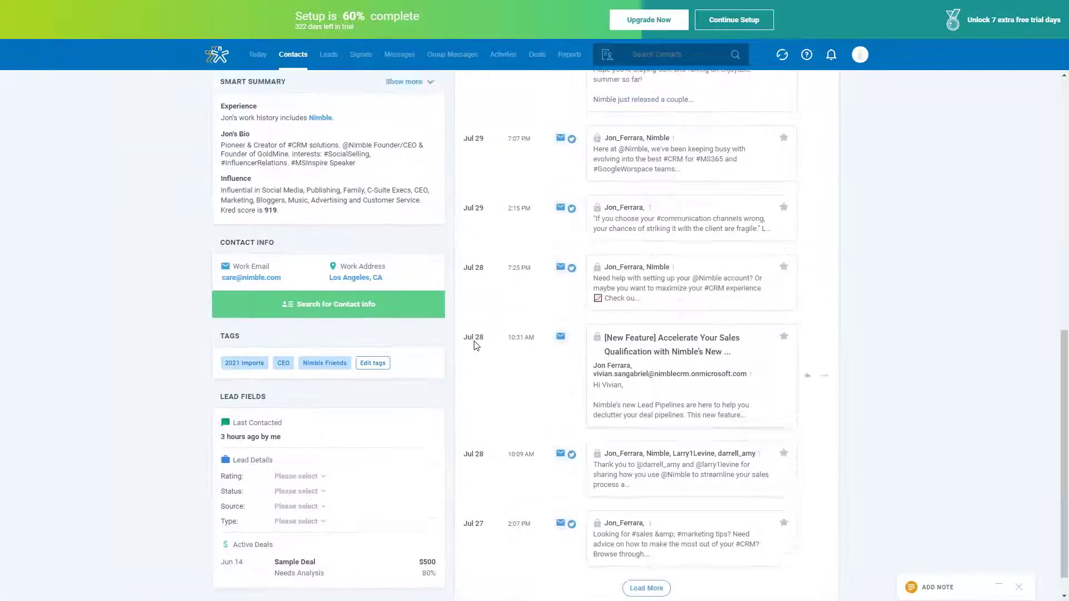
pyautogui.scroll(10, 476, 345)
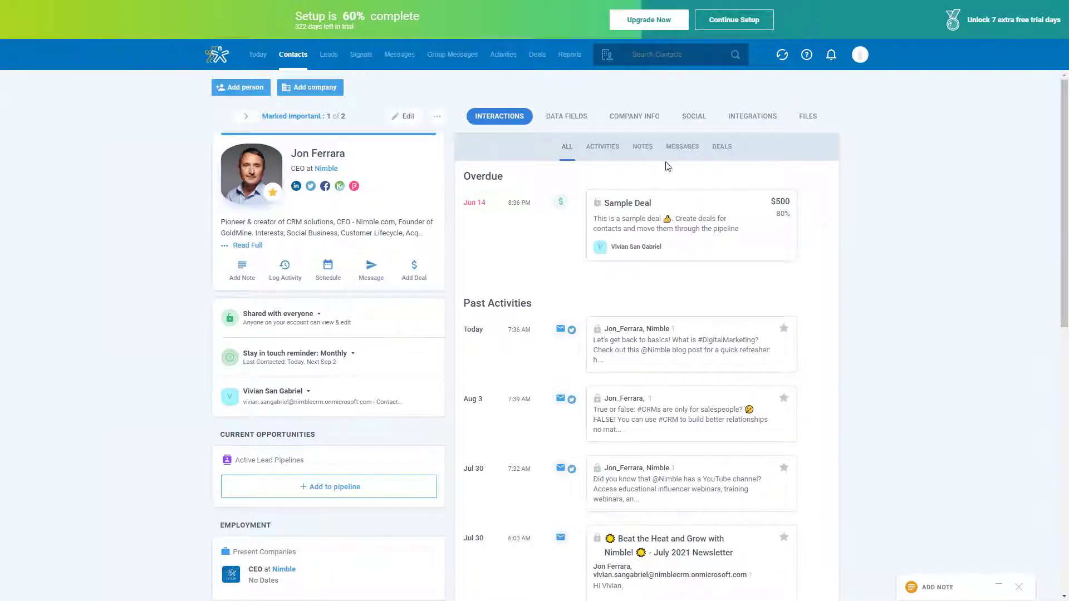
pyautogui.scroll(-8, 571, 333)
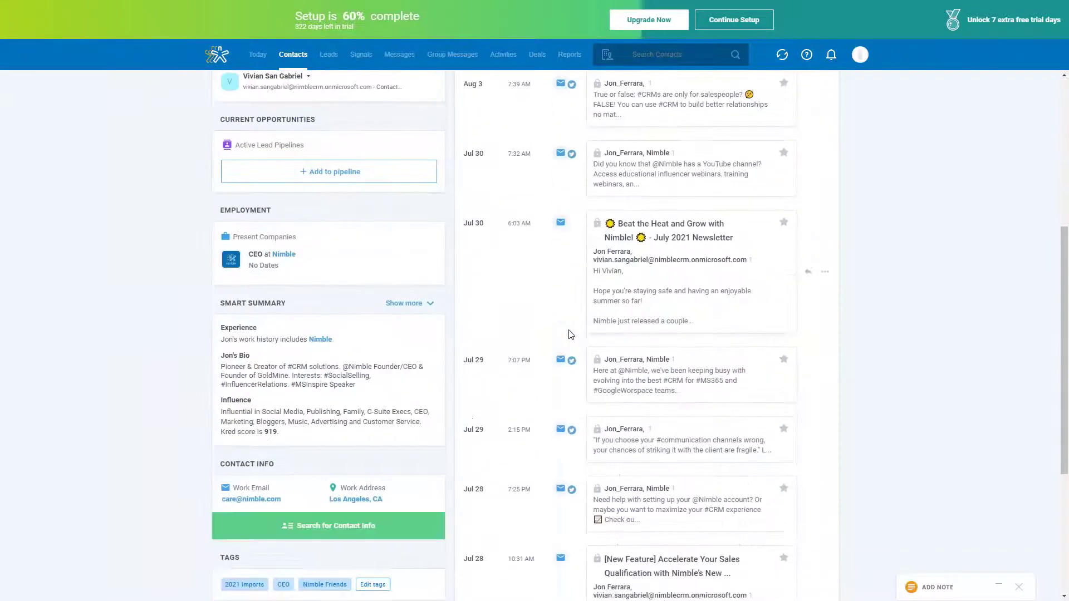
pyautogui.scroll(-3, 570, 333)
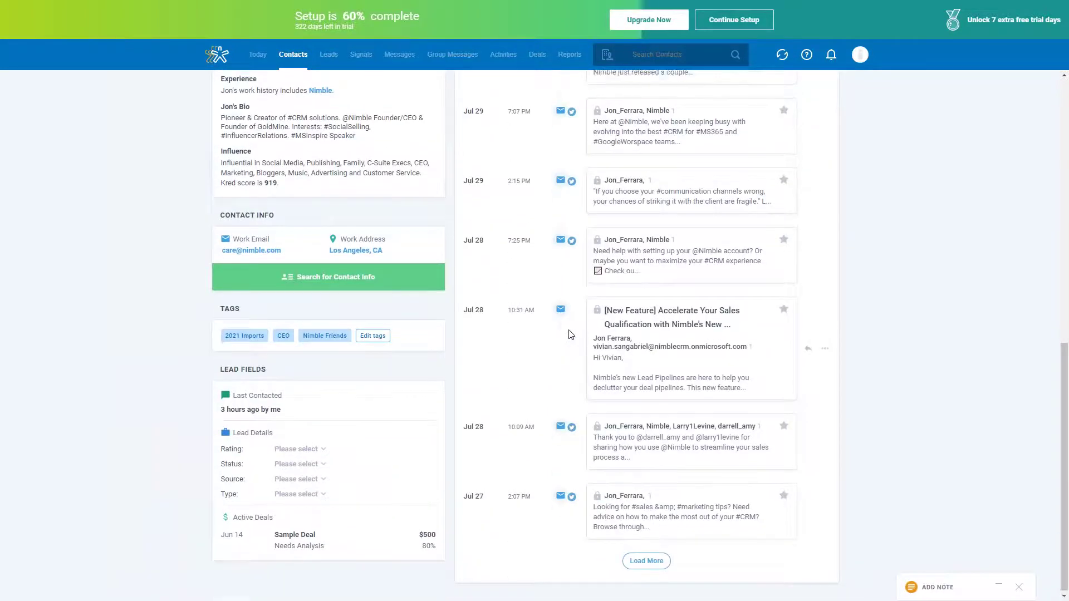
pyautogui.scroll(5, 571, 334)
pyautogui.scroll(5, 570, 334)
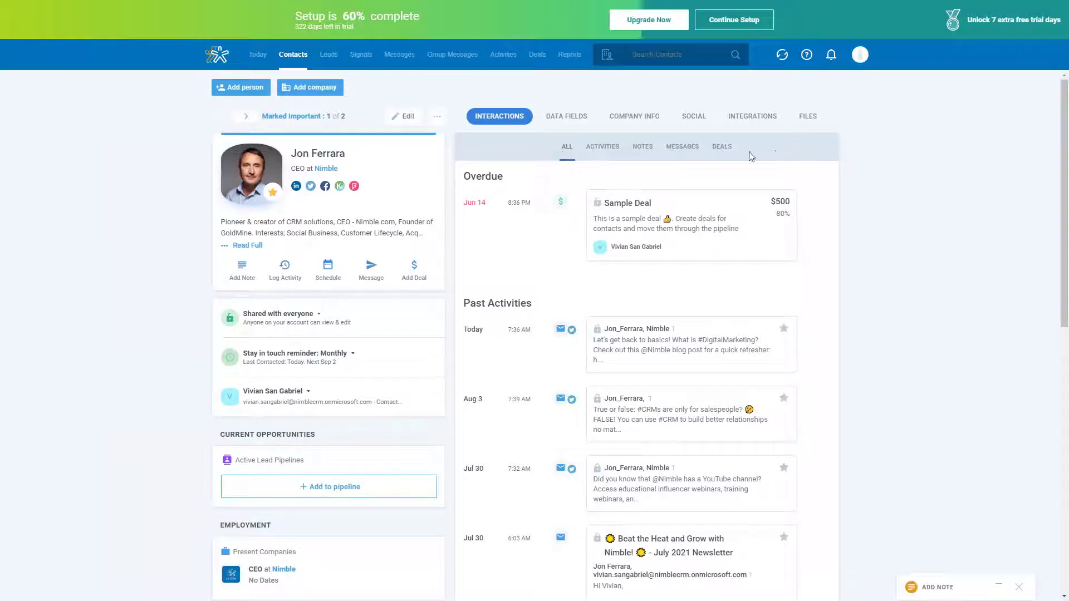
# Step: Browse the contact's Activities (with its type filter), Notes and Messages interaction sub-tabs
pyautogui.click(606, 148)
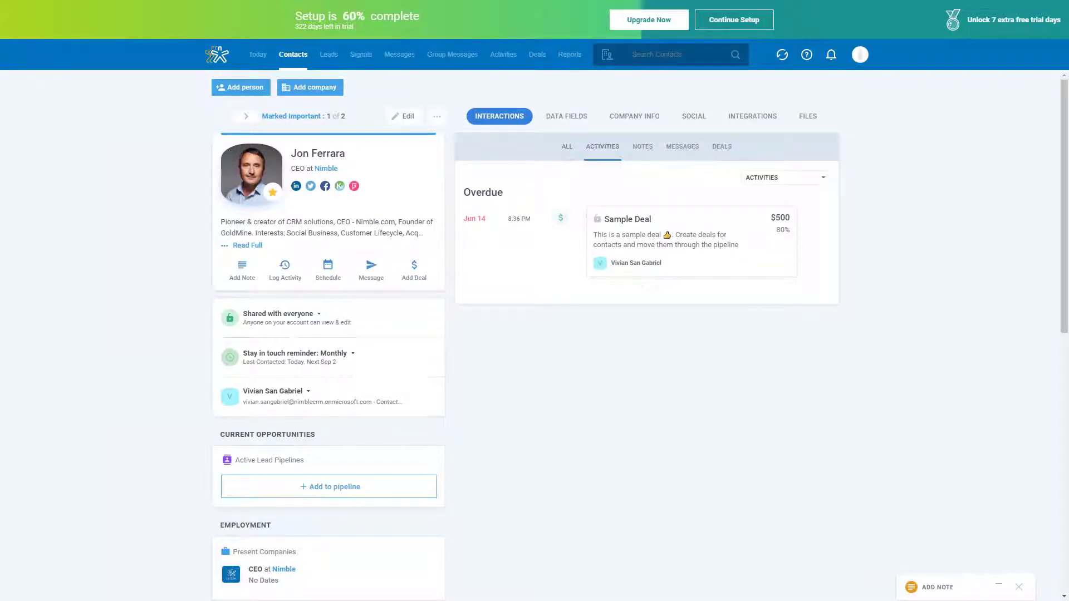
pyautogui.click(813, 180)
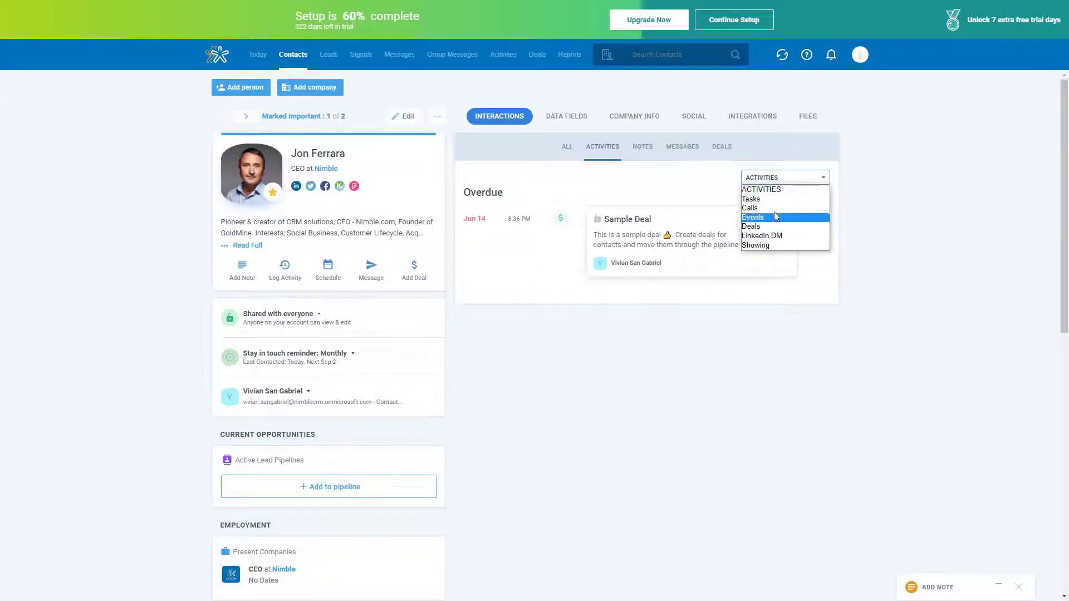
pyautogui.click(642, 147)
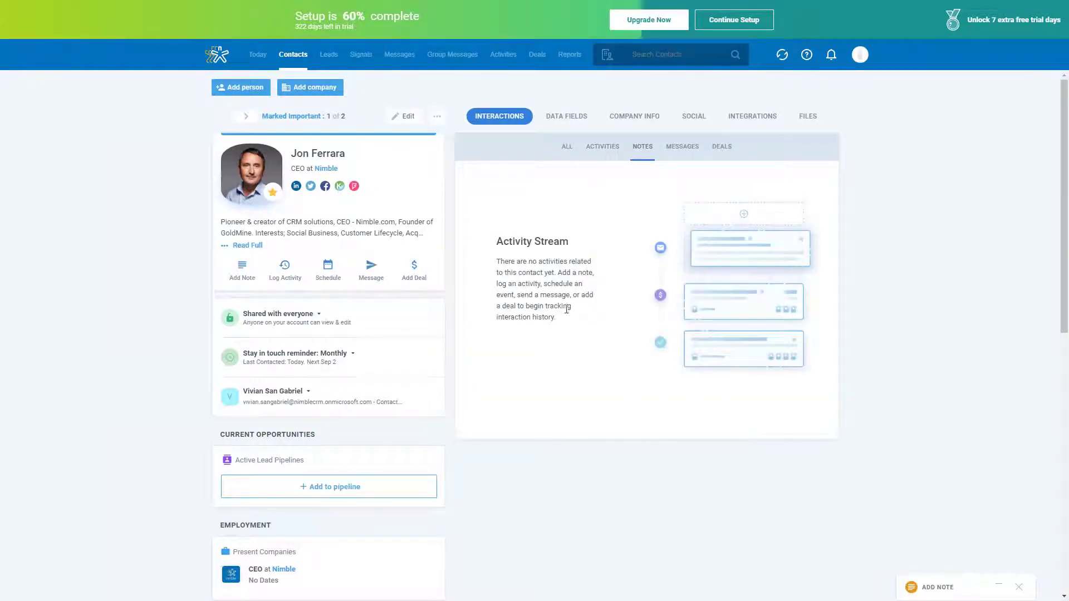
pyautogui.click(683, 158)
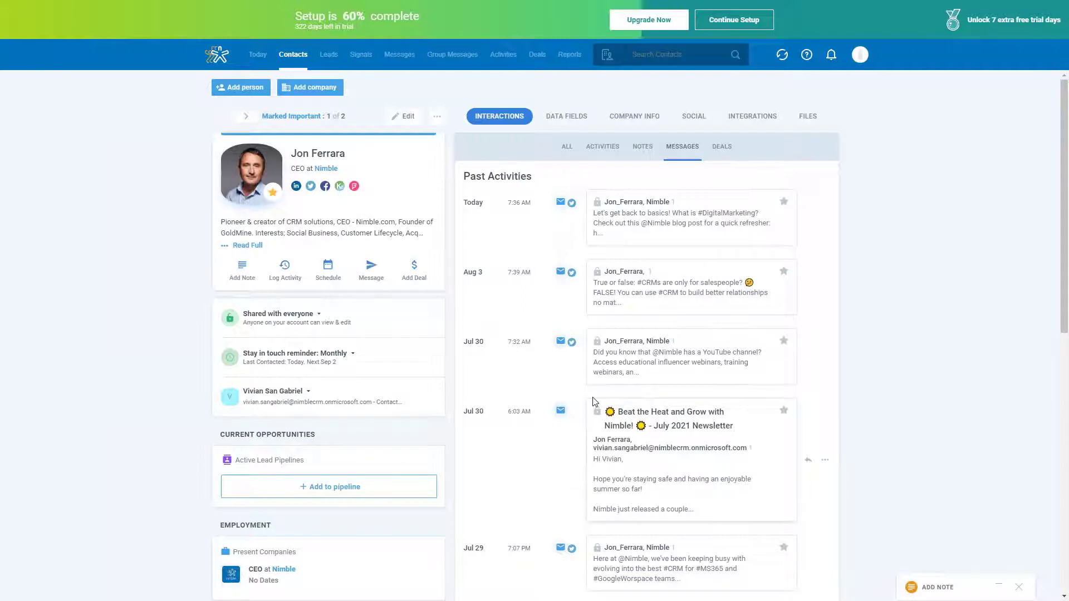
# Step: Show only deal interactions, leaving the overdue Sample Deal, then bring up Data Fields
pyautogui.scroll(-1, 594, 401)
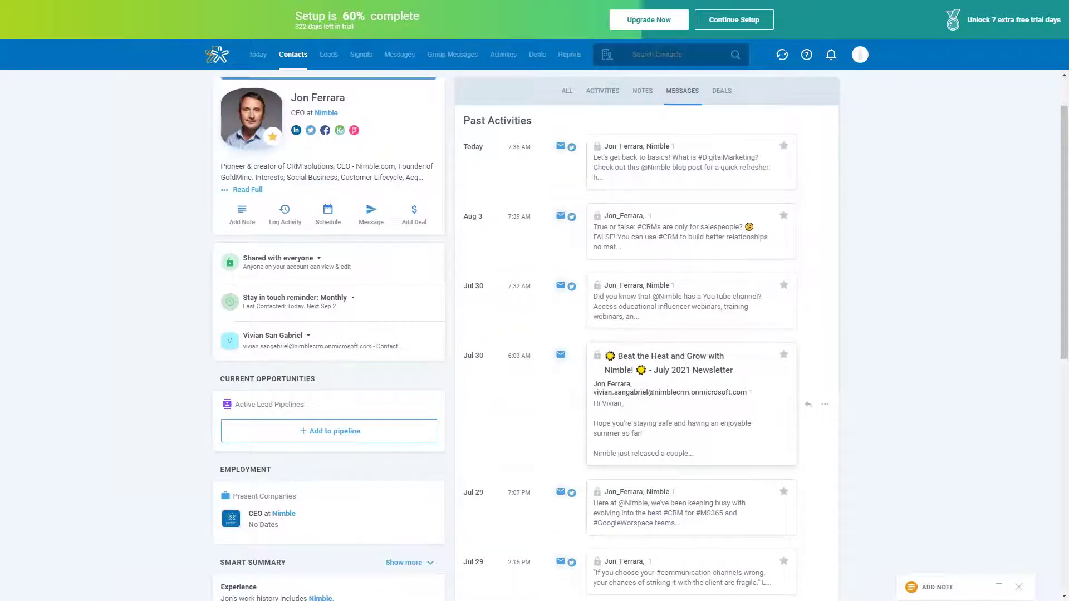
pyautogui.scroll(1, 631, 259)
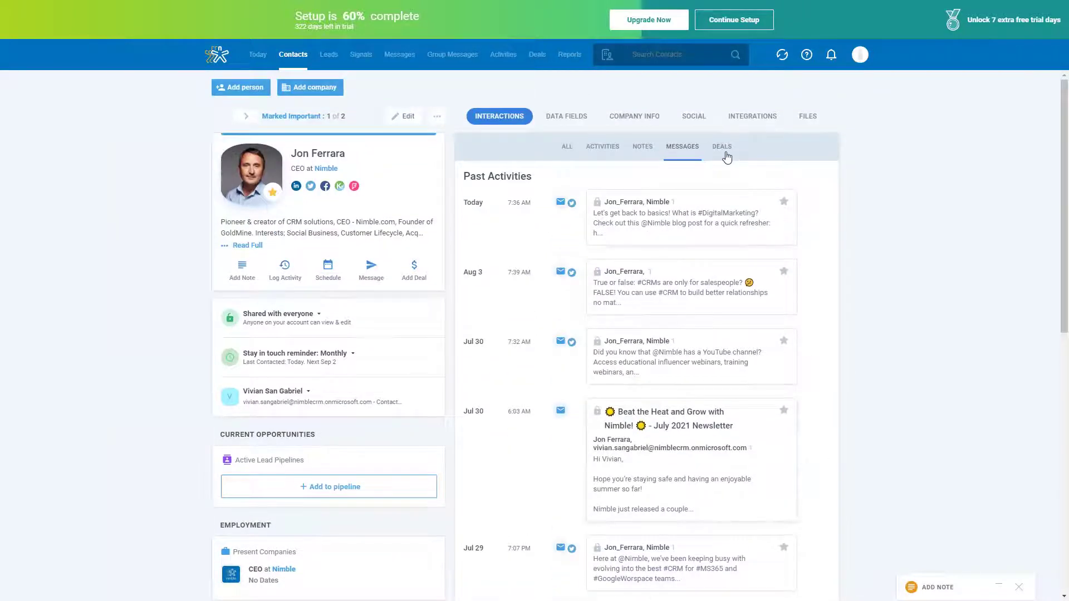
pyautogui.click(724, 149)
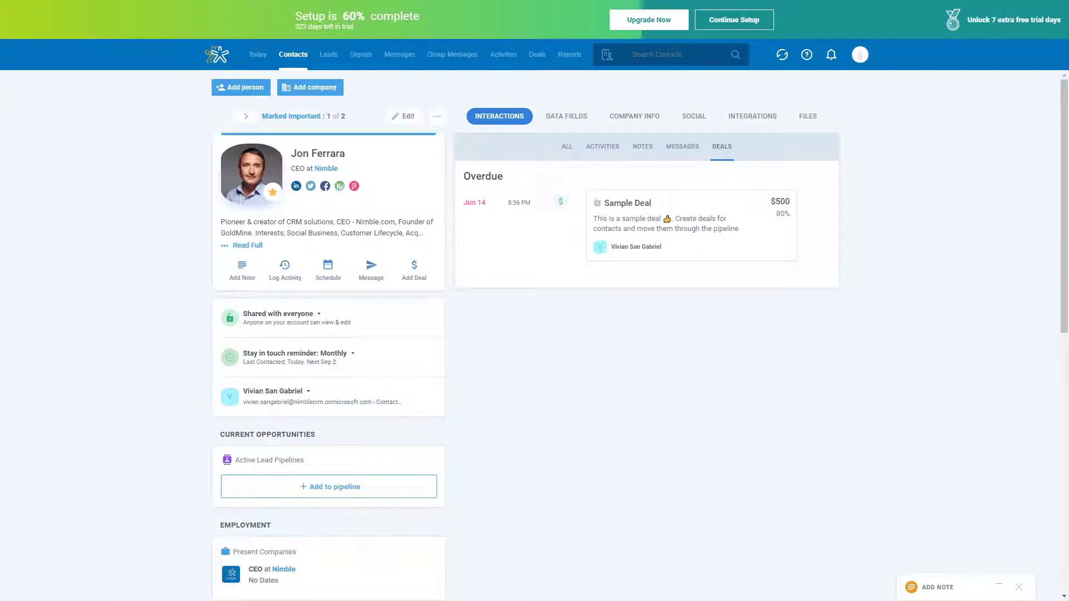
pyautogui.click(578, 116)
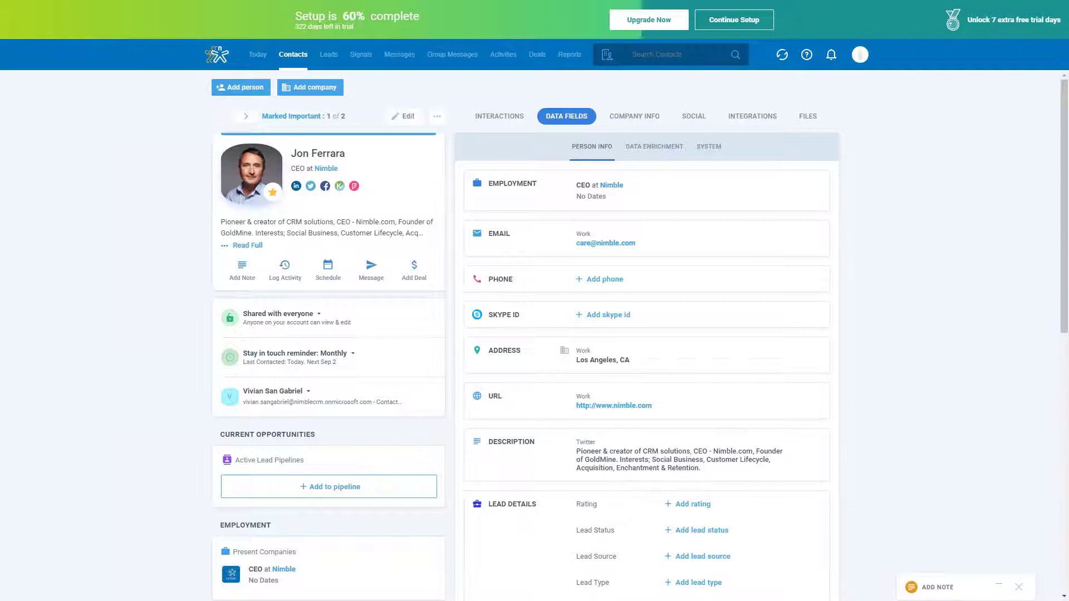
# Step: Briefly open the account menu while viewing the contact's data fields
pyautogui.click(860, 55)
# Step: Check the contact's empty Files tab, then start a new segment search across All Contacts
pyautogui.click(812, 122)
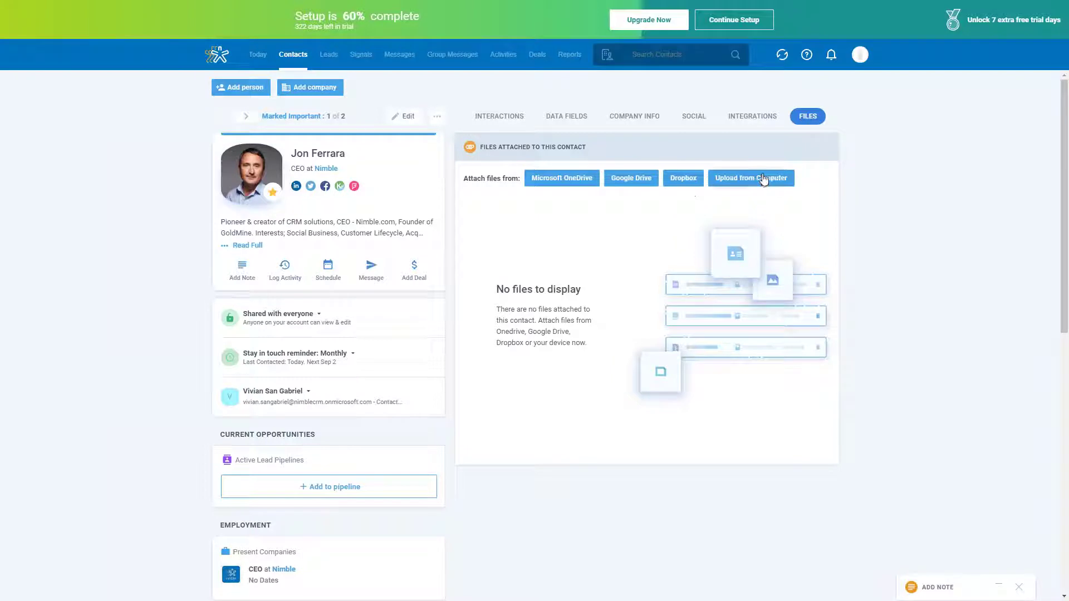
pyautogui.click(763, 179)
pyautogui.click(286, 67)
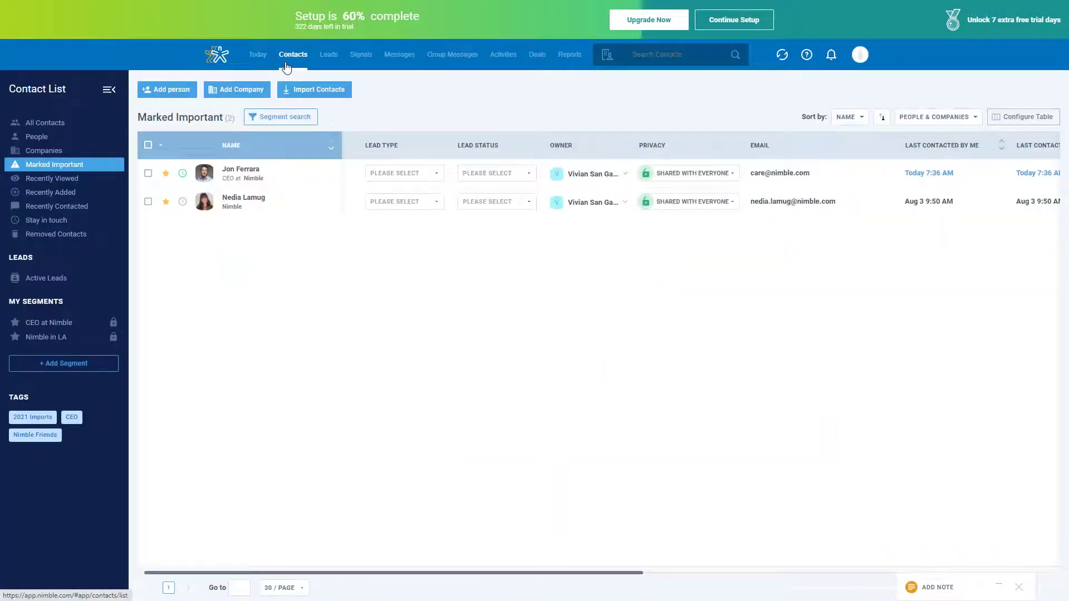
pyautogui.click(68, 124)
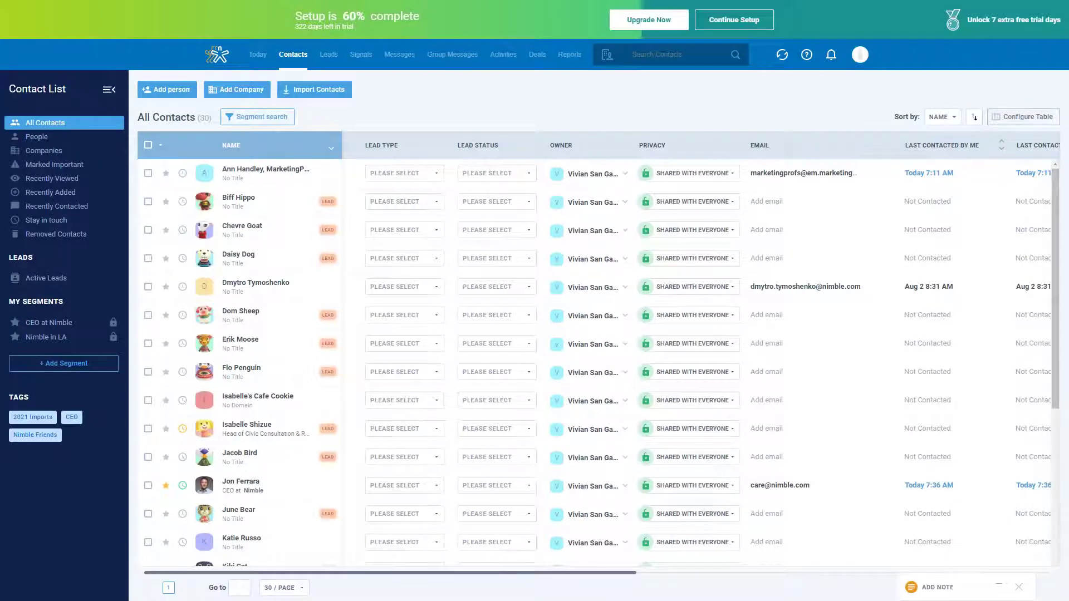
pyautogui.click(249, 127)
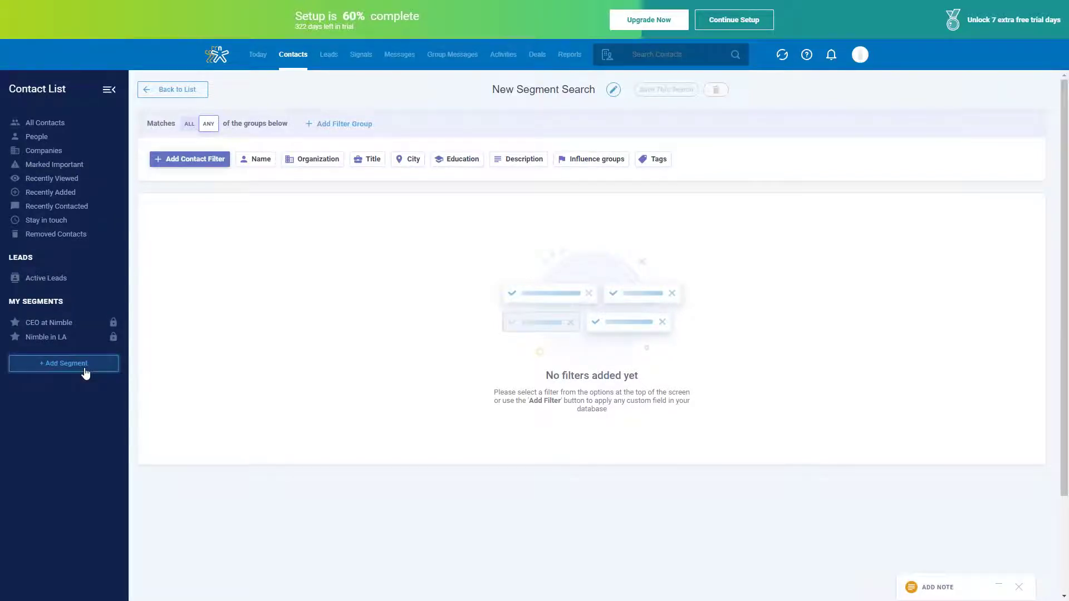
# Step: Add a 'Last contacted by Team' After 2021-08-04 filter, giving 4 matching contacts
pyautogui.click(64, 363)
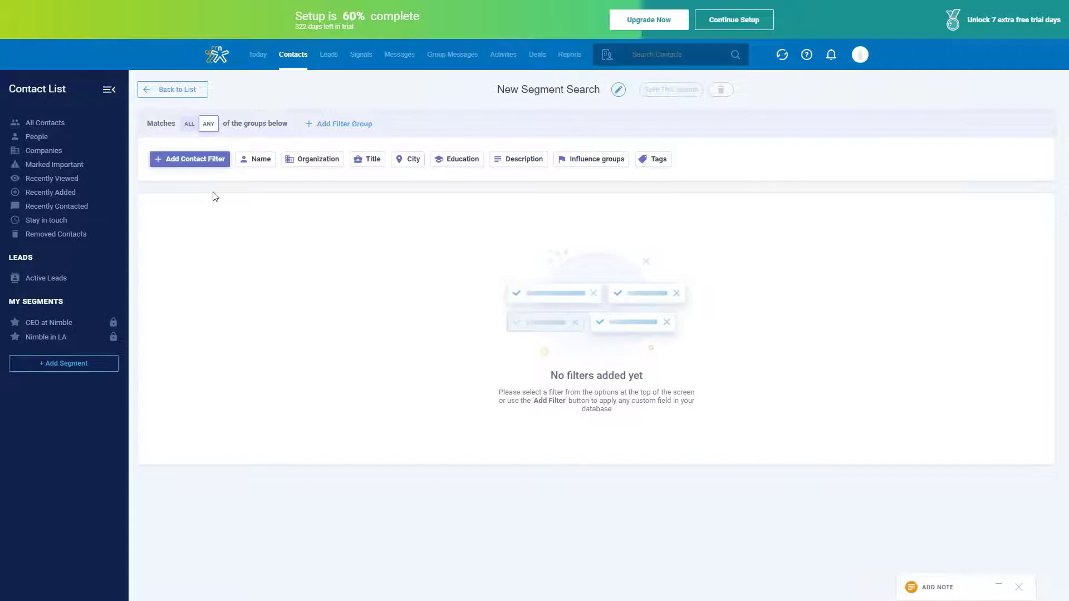
pyautogui.click(209, 161)
pyautogui.click(198, 209)
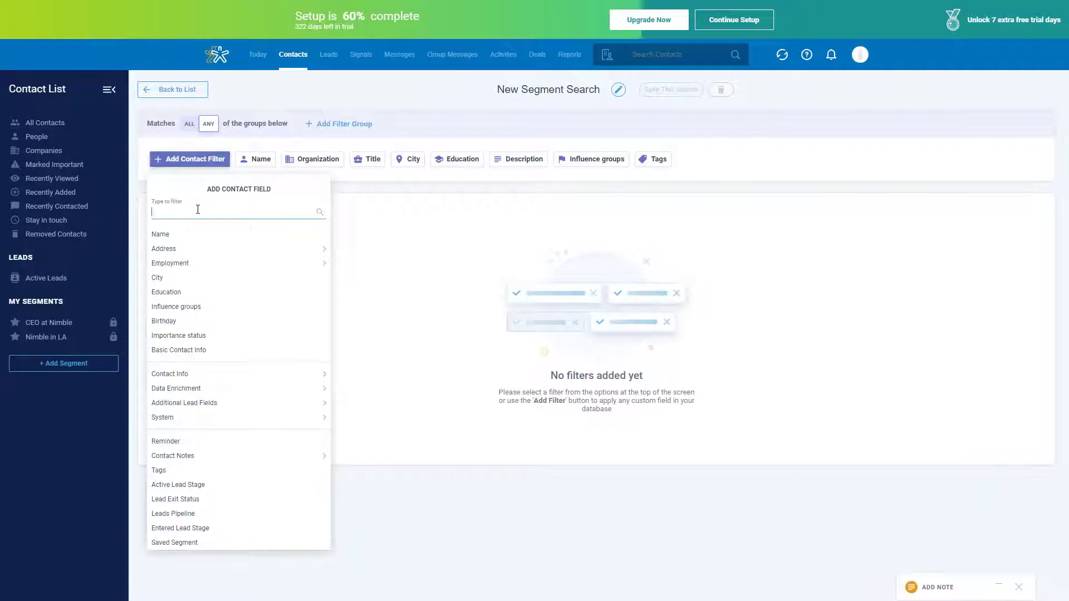
pyautogui.write('last con')
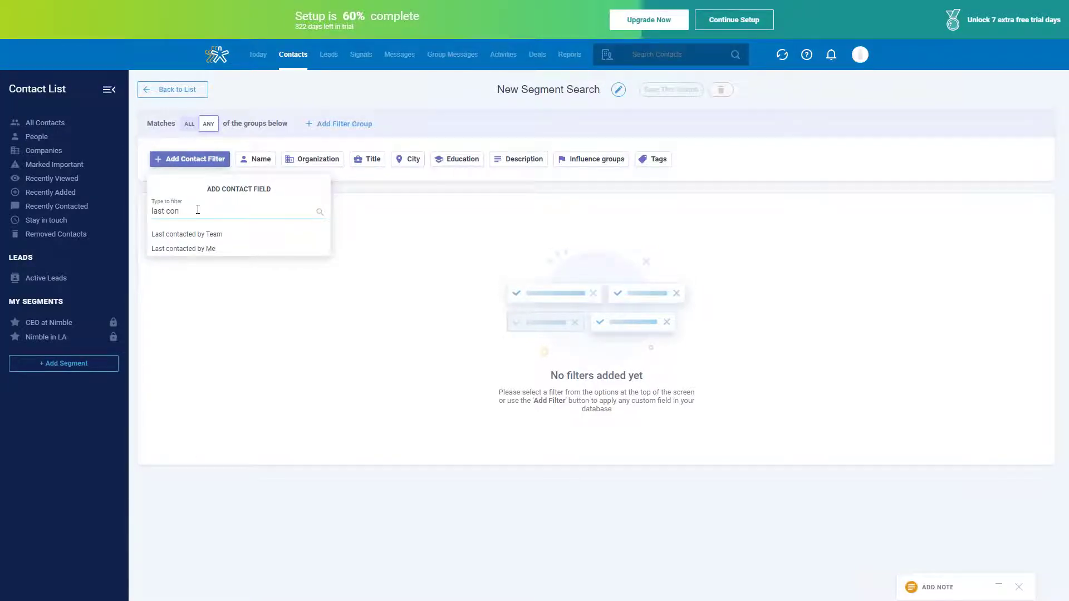
pyautogui.click(219, 235)
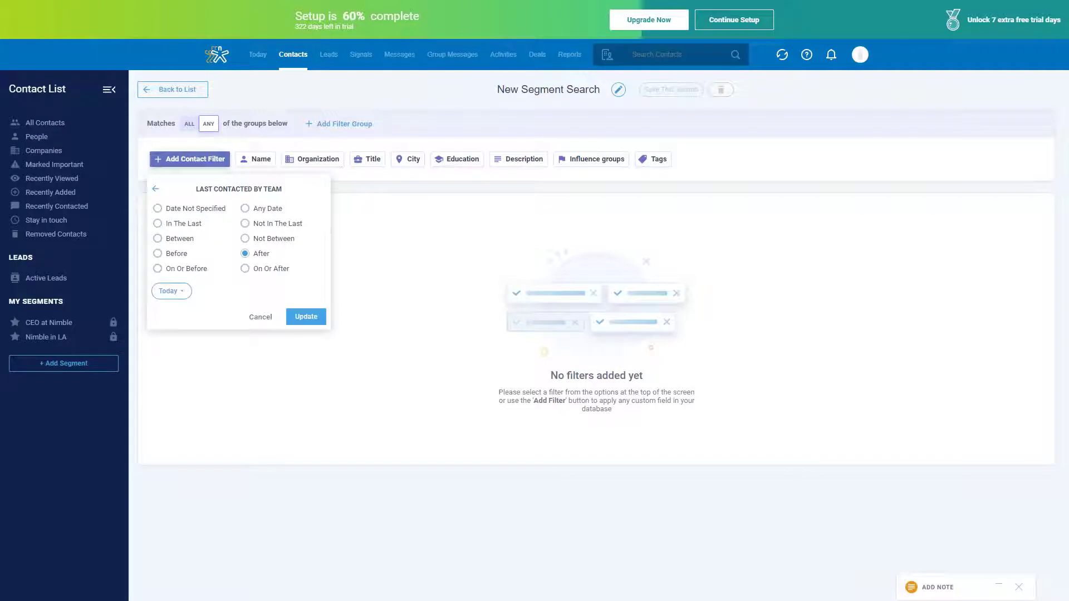
pyautogui.click(318, 322)
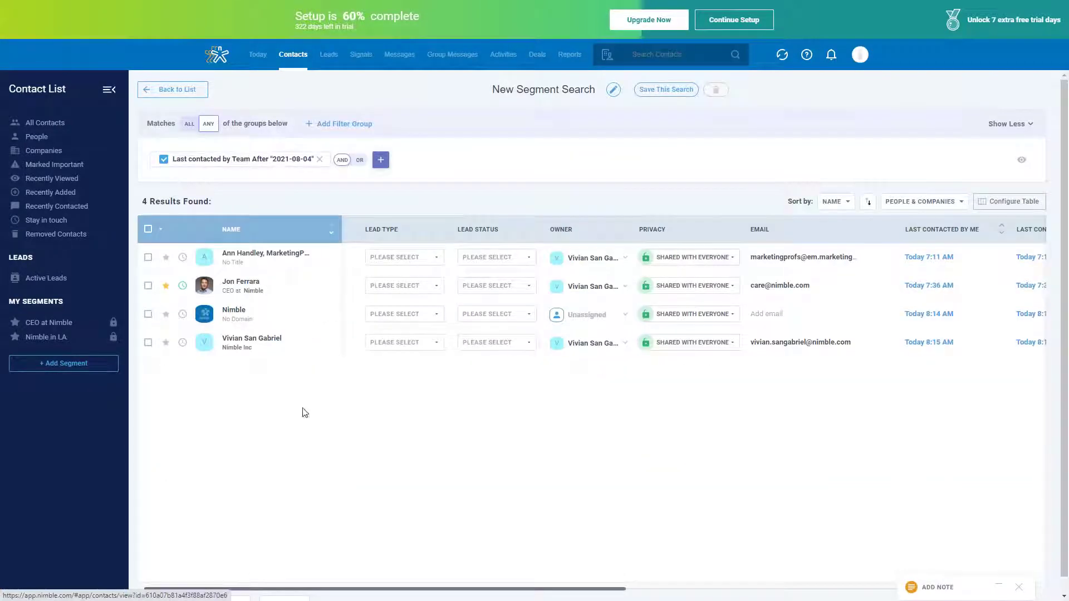
# Step: Add an 'Email Is Not Empty' filter, narrowing the segment to 3 contacts
pyautogui.click(381, 161)
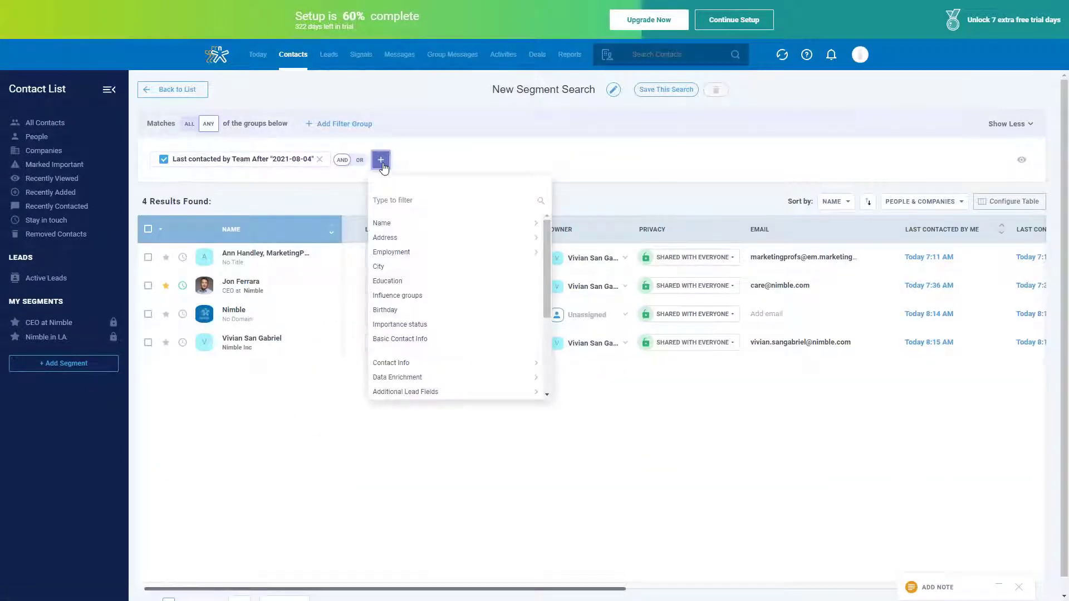
pyautogui.write('emai')
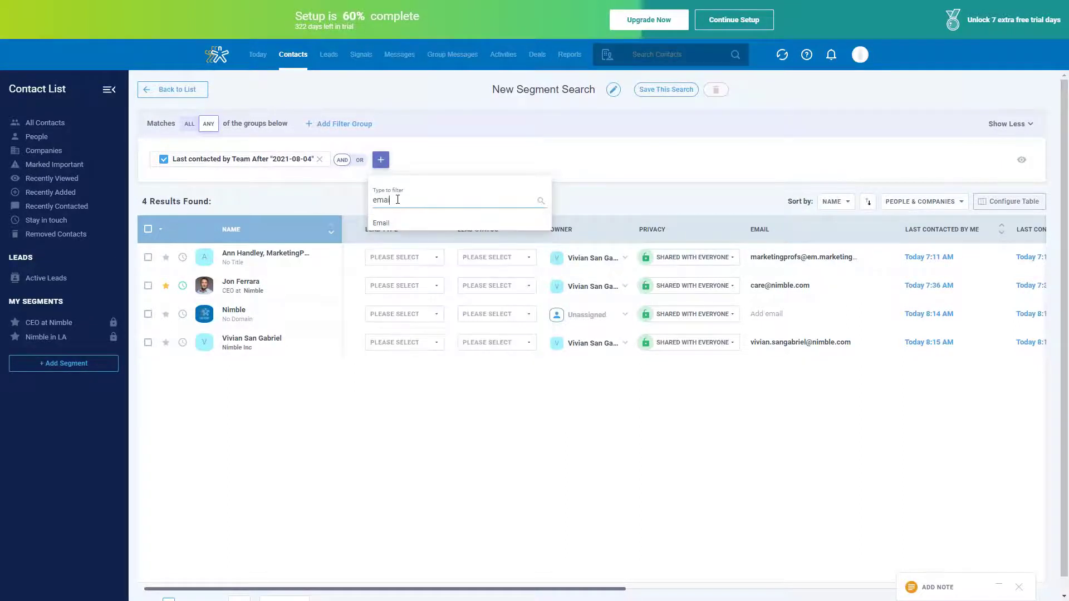
pyautogui.write('l')
pyautogui.click(382, 223)
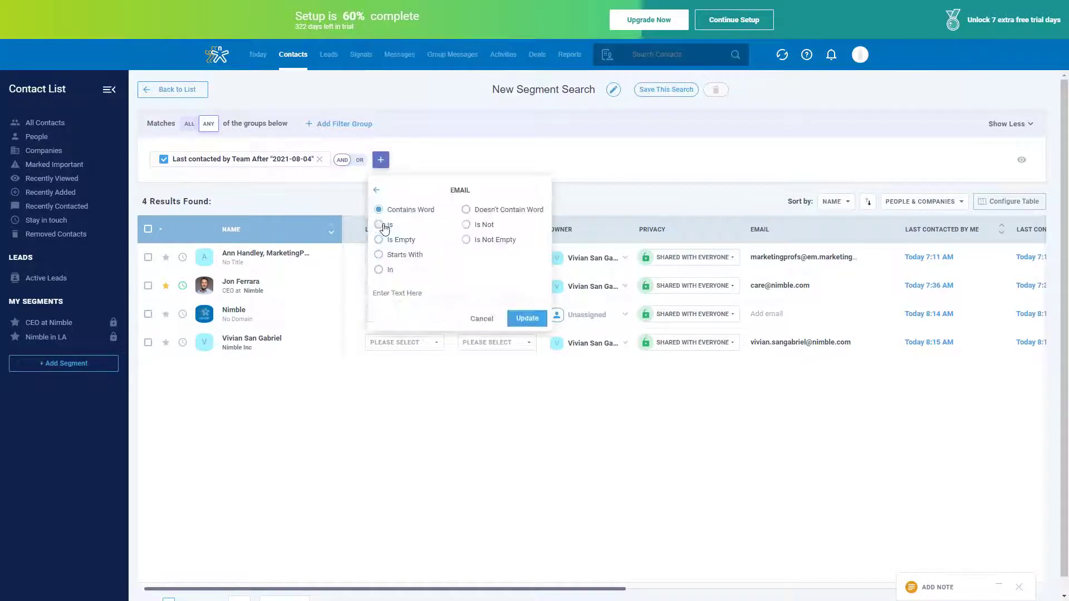
pyautogui.click(466, 240)
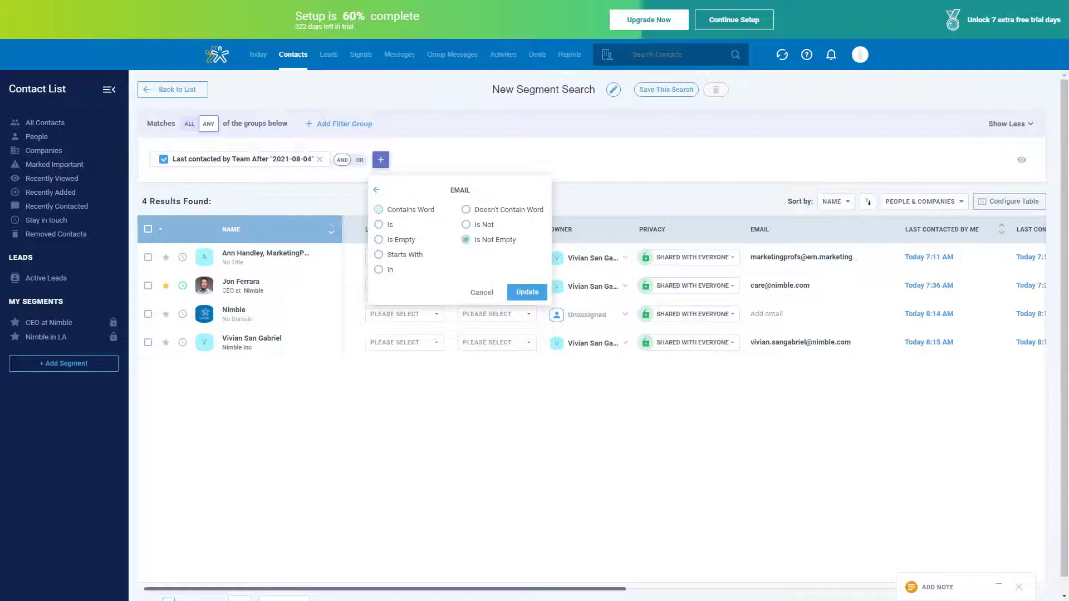
pyautogui.click(525, 292)
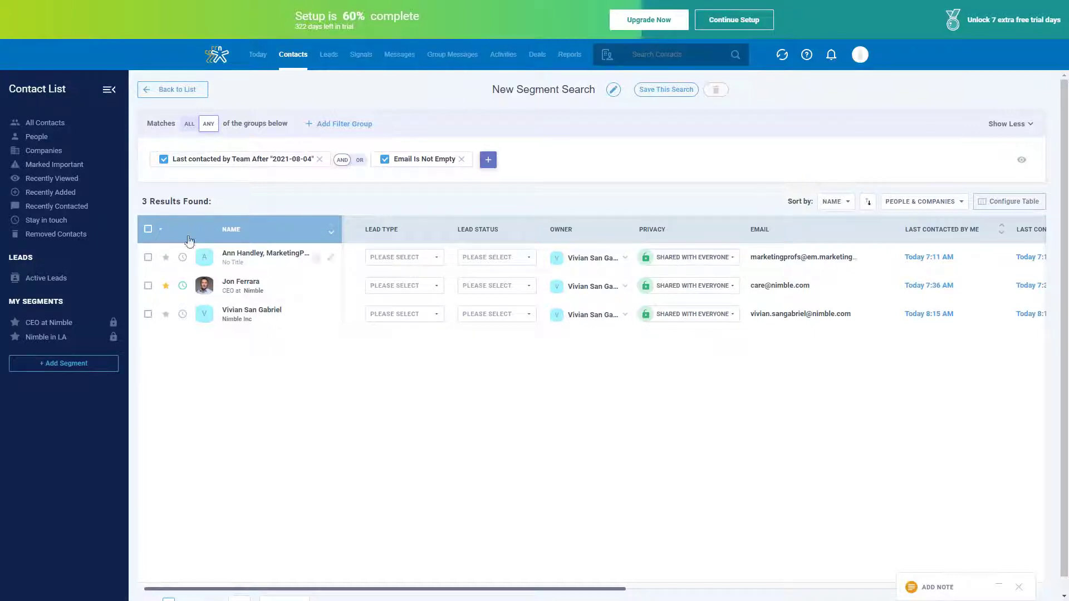
pyautogui.click(148, 230)
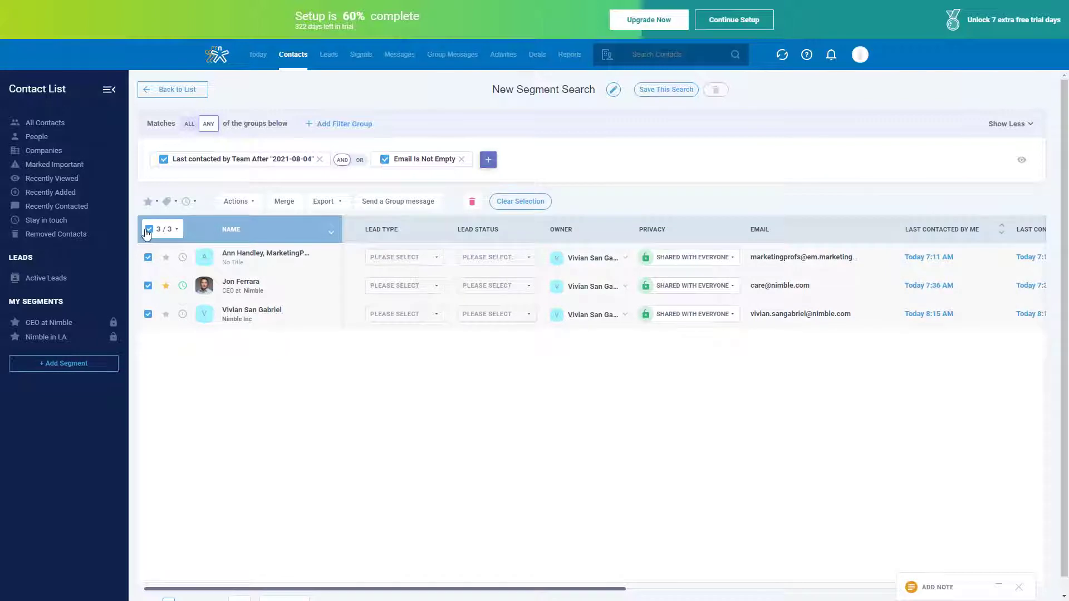
pyautogui.click(148, 230)
pyautogui.click(160, 230)
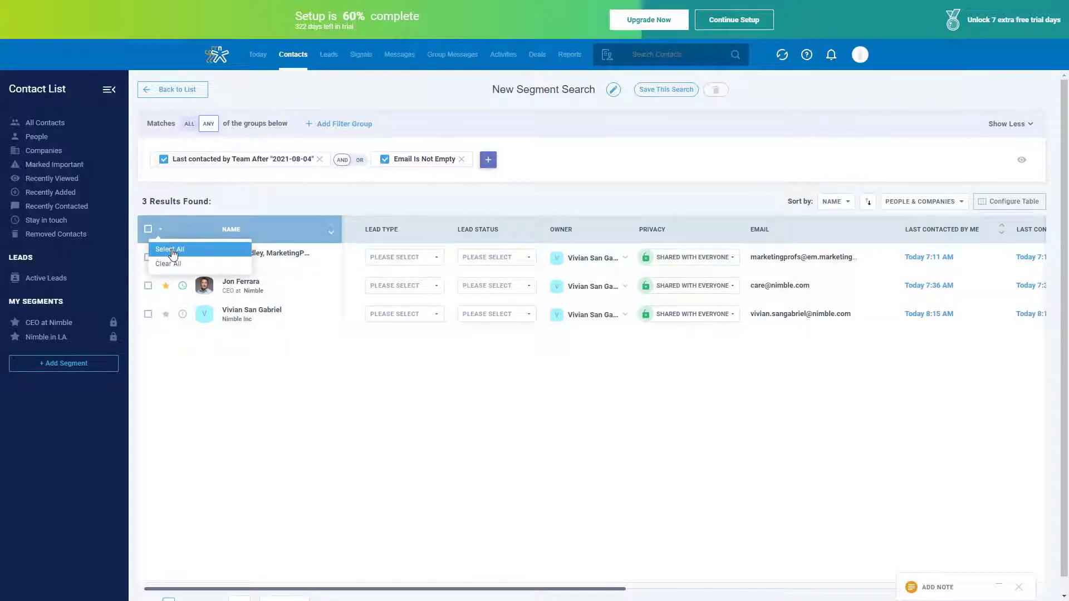
pyautogui.click(171, 250)
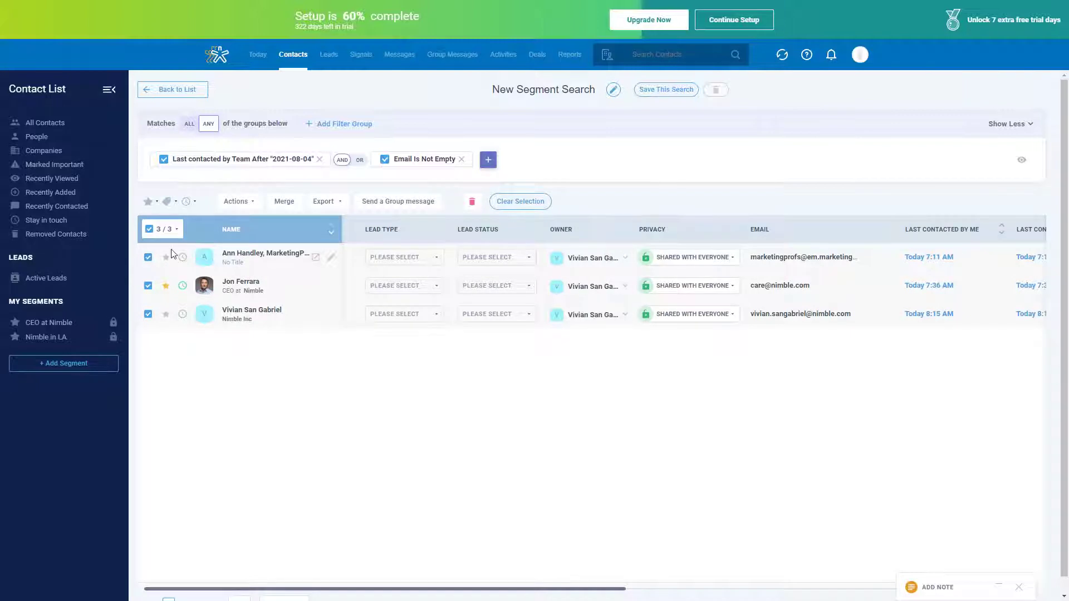
pyautogui.click(167, 206)
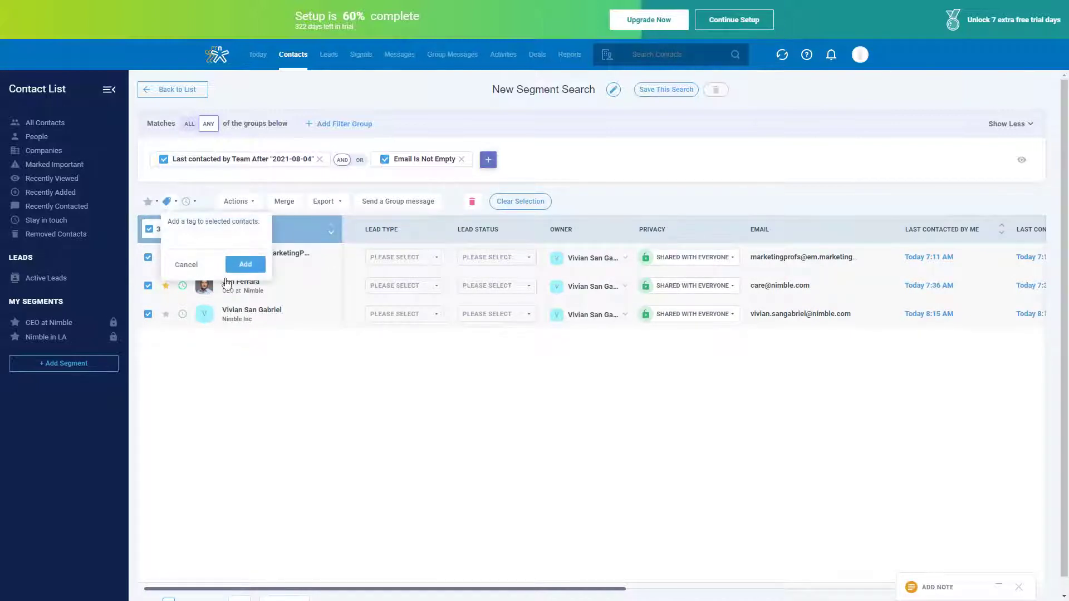
pyautogui.click(190, 205)
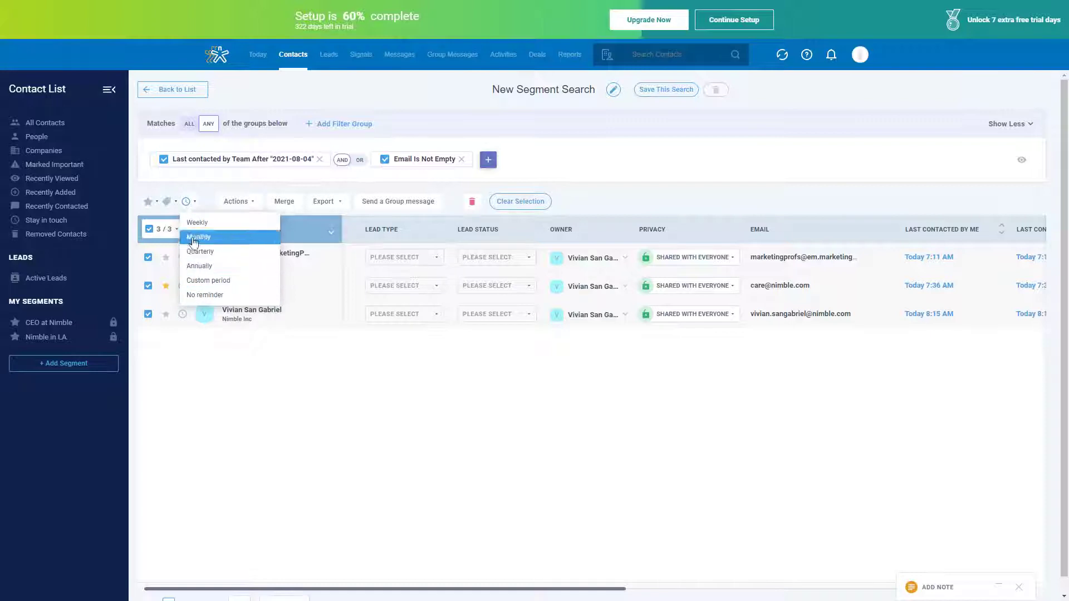
pyautogui.click(204, 198)
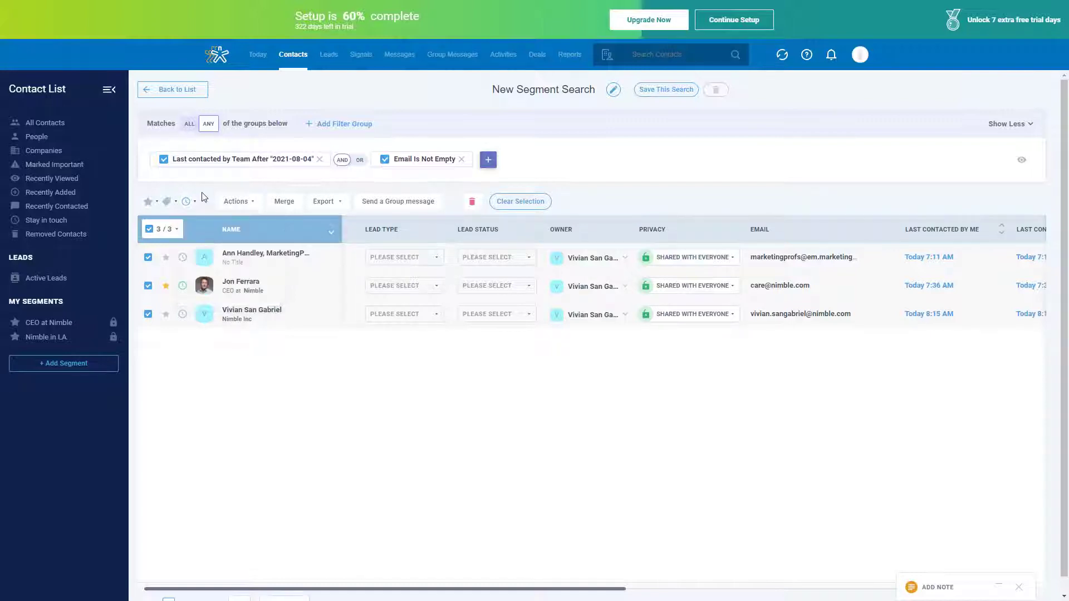
pyautogui.click(243, 204)
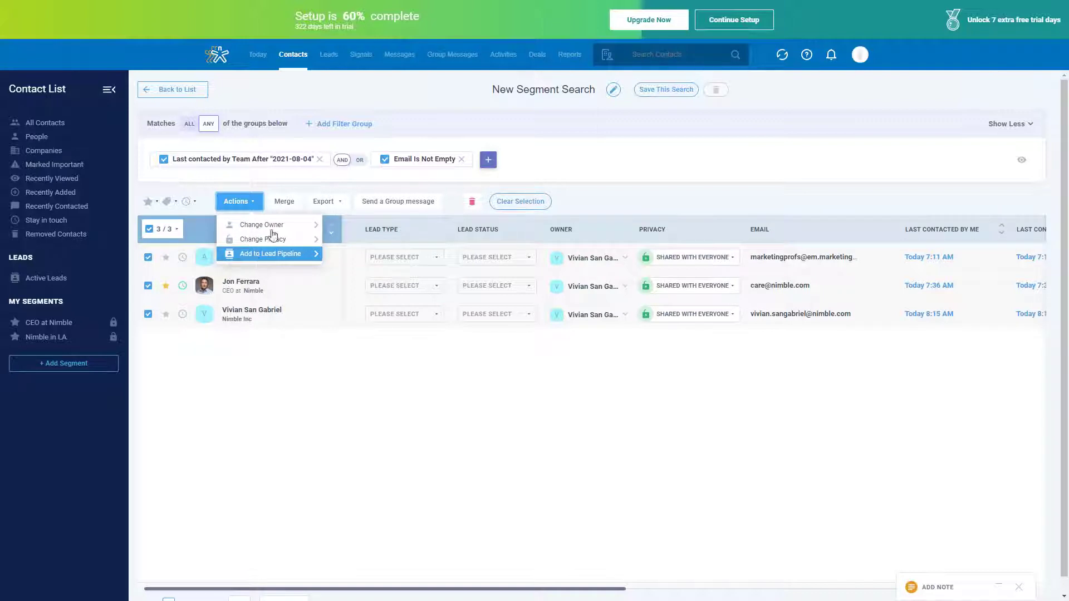
pyautogui.click(288, 186)
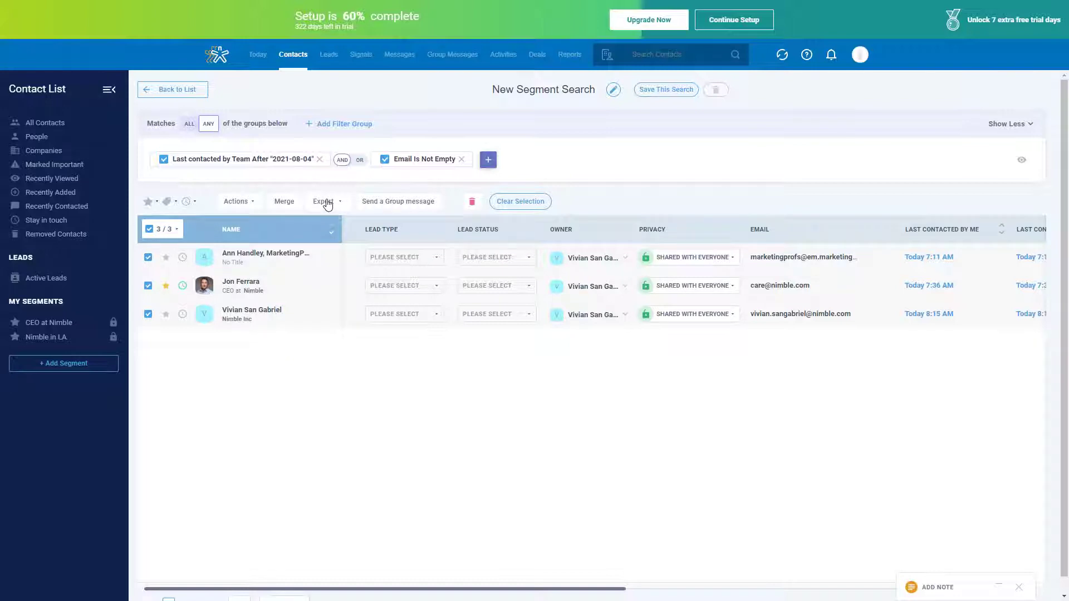
# Step: Start a group message to the three contacts, replacing any earlier recipients
pyautogui.click(421, 202)
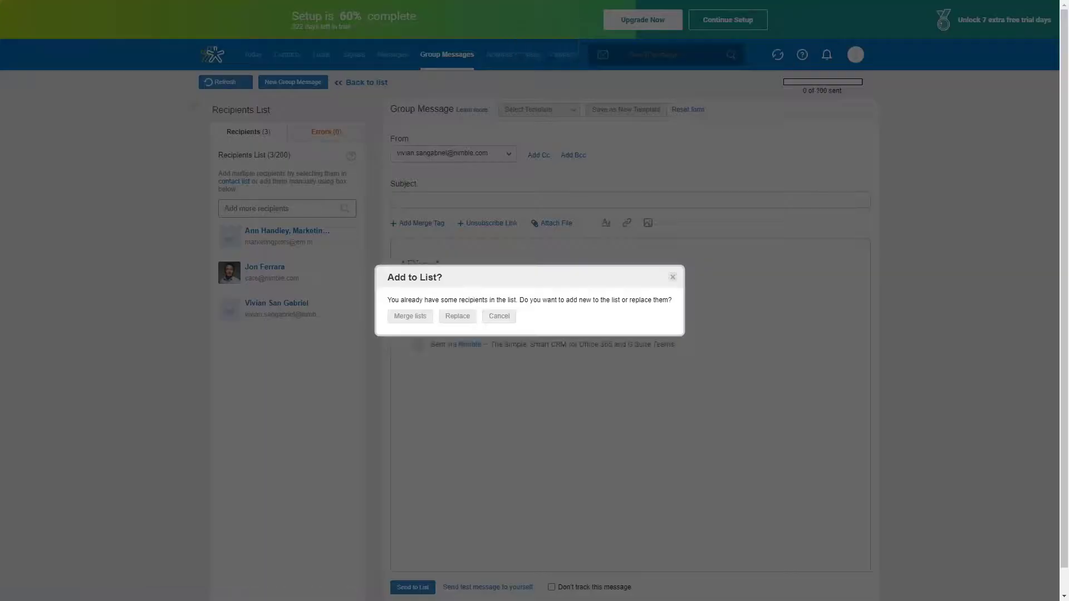
pyautogui.click(464, 318)
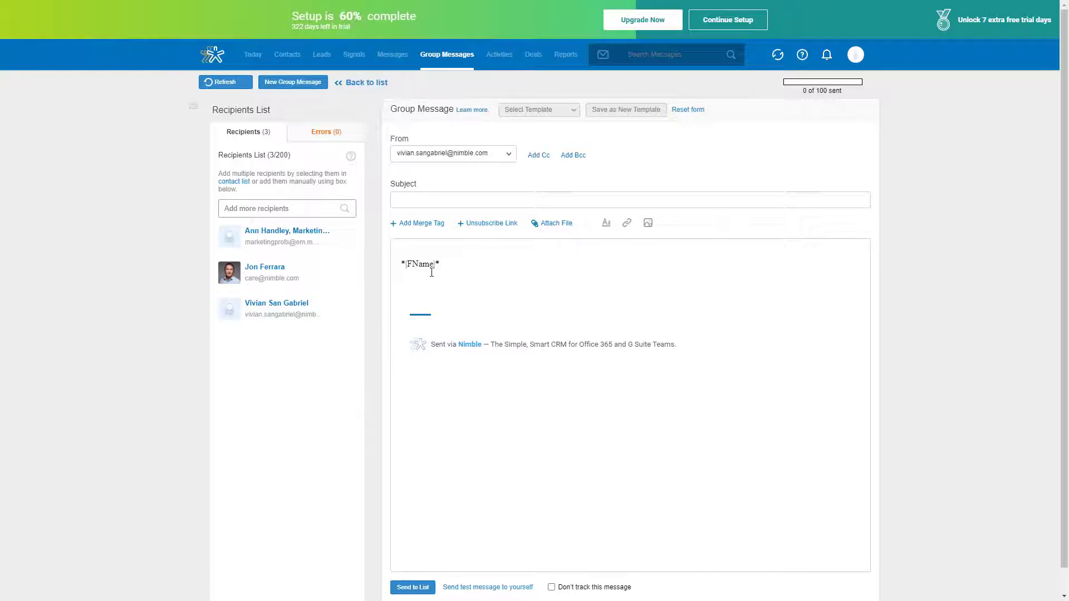
# Step: Delete the existing *|FName|* greeting text and insert a fresh First Name merge tag
pyautogui.moveTo(441, 264); pyautogui.dragTo(401, 266)
pyautogui.press('BackSpace')
pyautogui.click(421, 229)
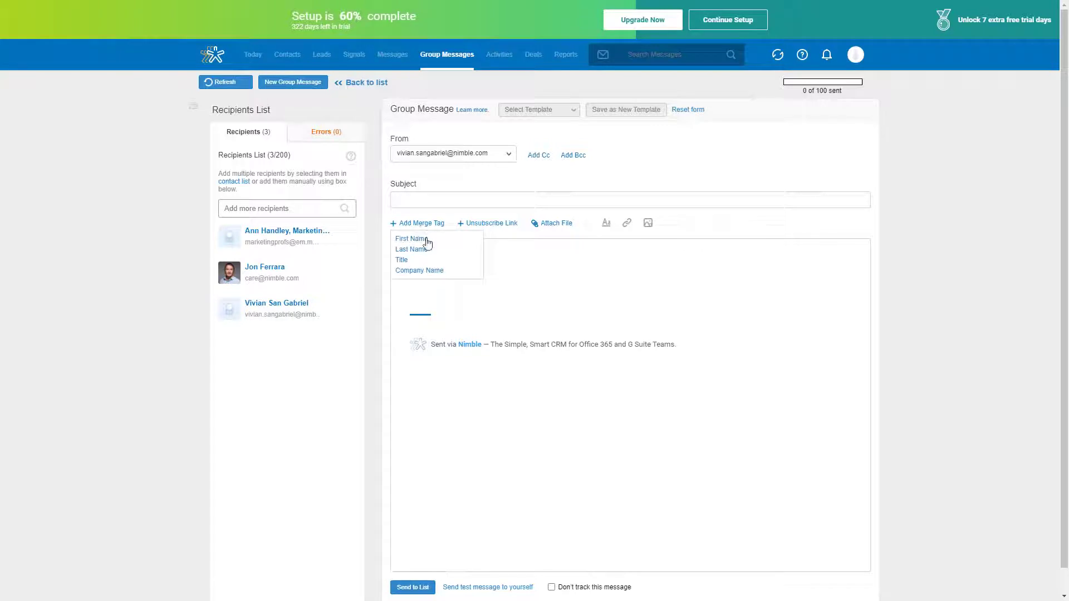
pyautogui.click(427, 240)
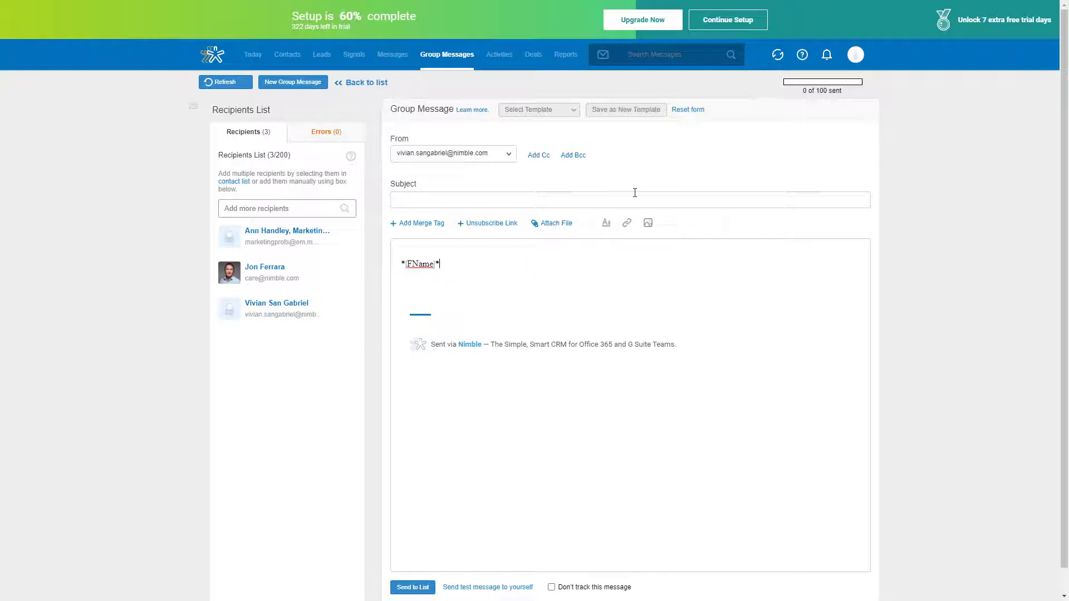
# Step: Review the Email Signature tab under Settings > Email Settings, then return to Group Messages
pyautogui.click(858, 56)
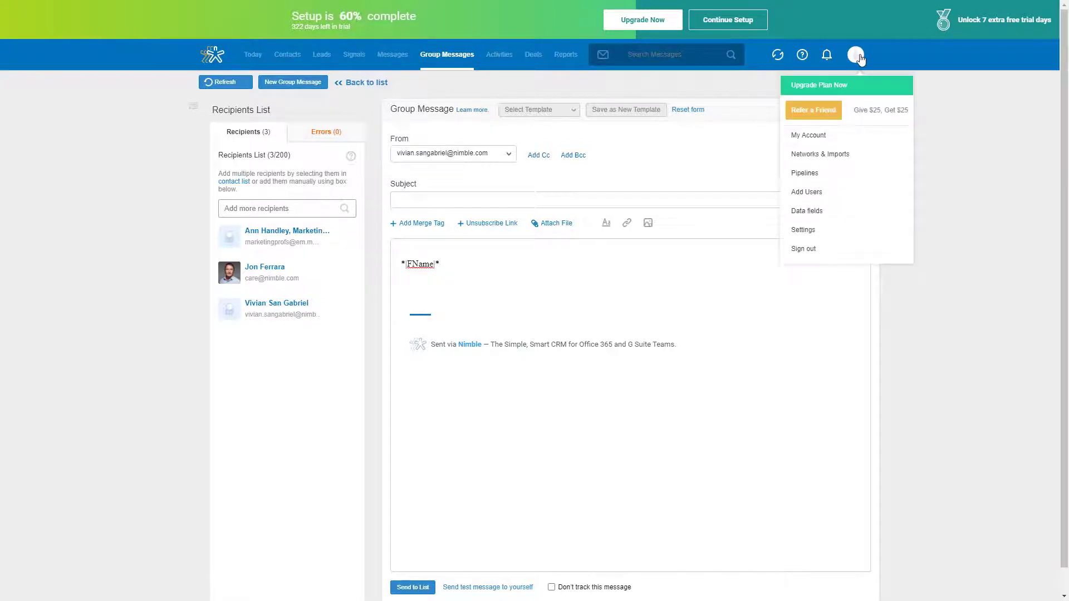
pyautogui.click(810, 229)
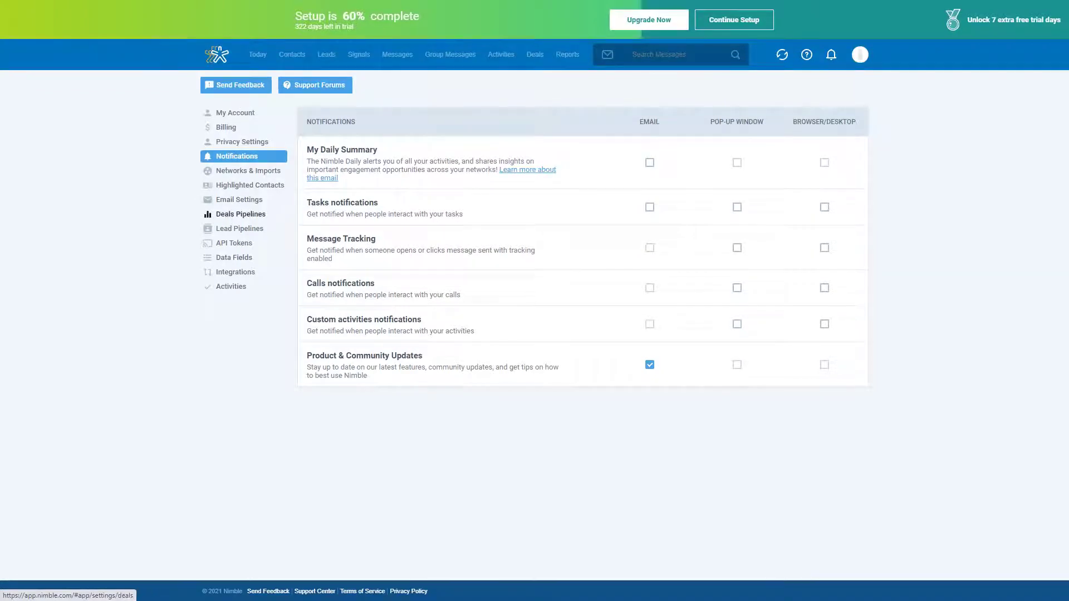
pyautogui.click(239, 200)
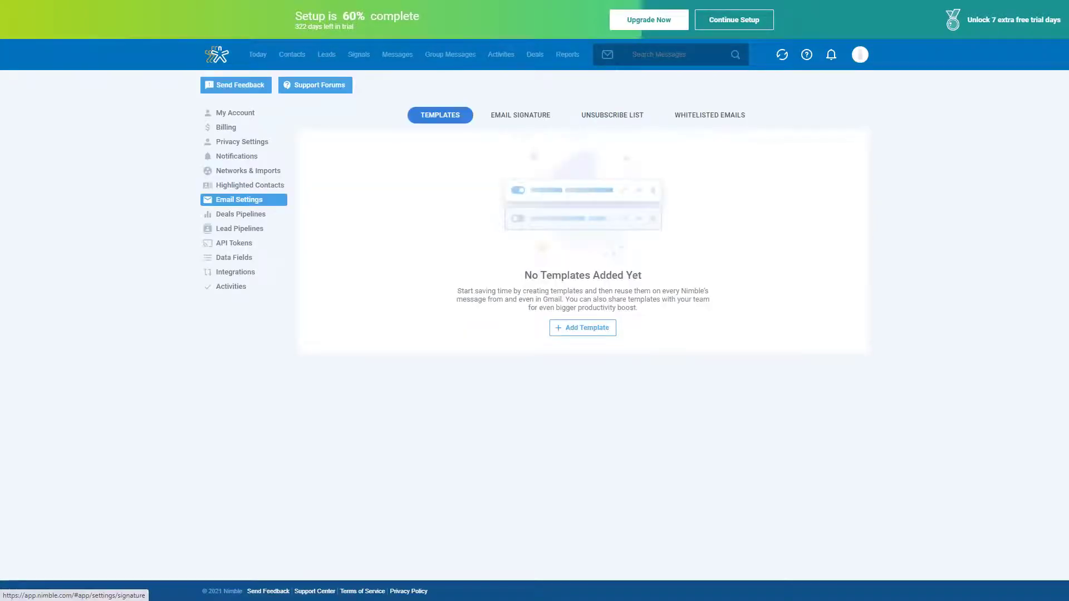
pyautogui.click(541, 120)
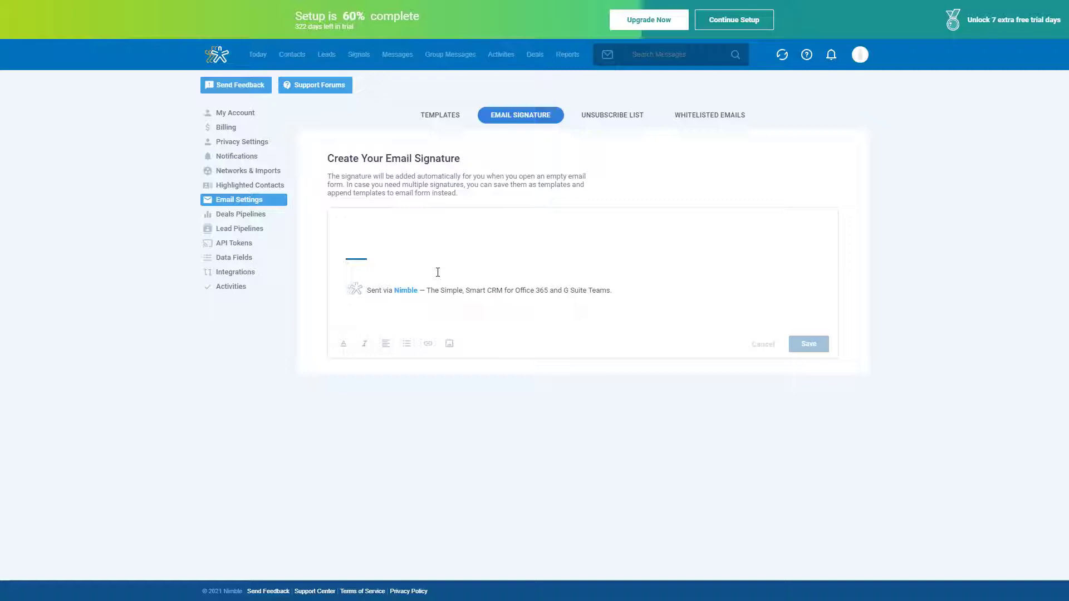
pyautogui.click(450, 54)
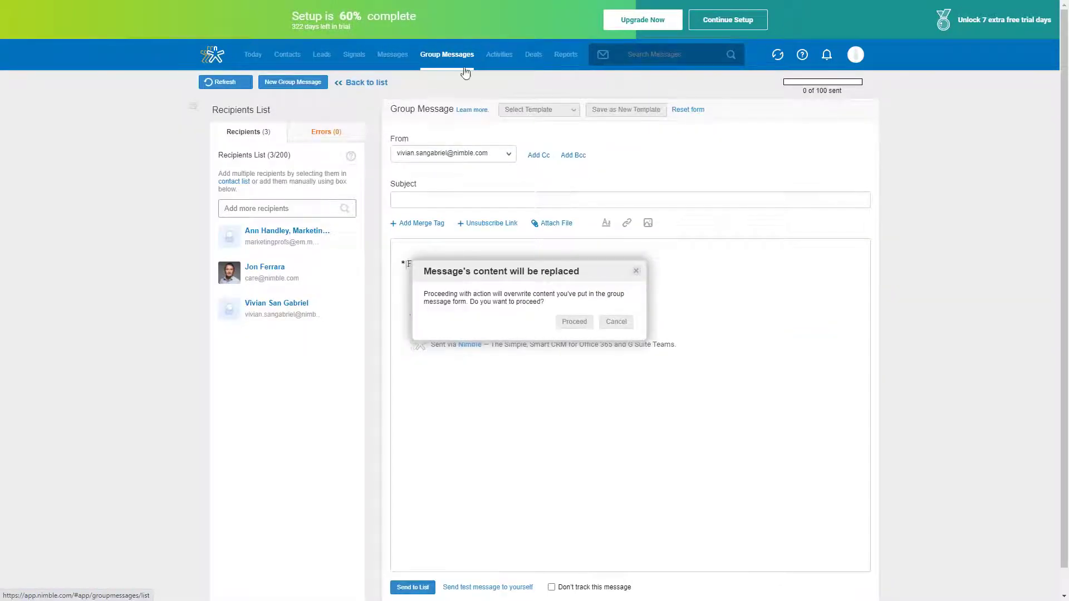
# Step: Keep the existing message content, look over the template choices, then go to Activities
pyautogui.click(612, 324)
pyautogui.scroll(-1, 535, 300)
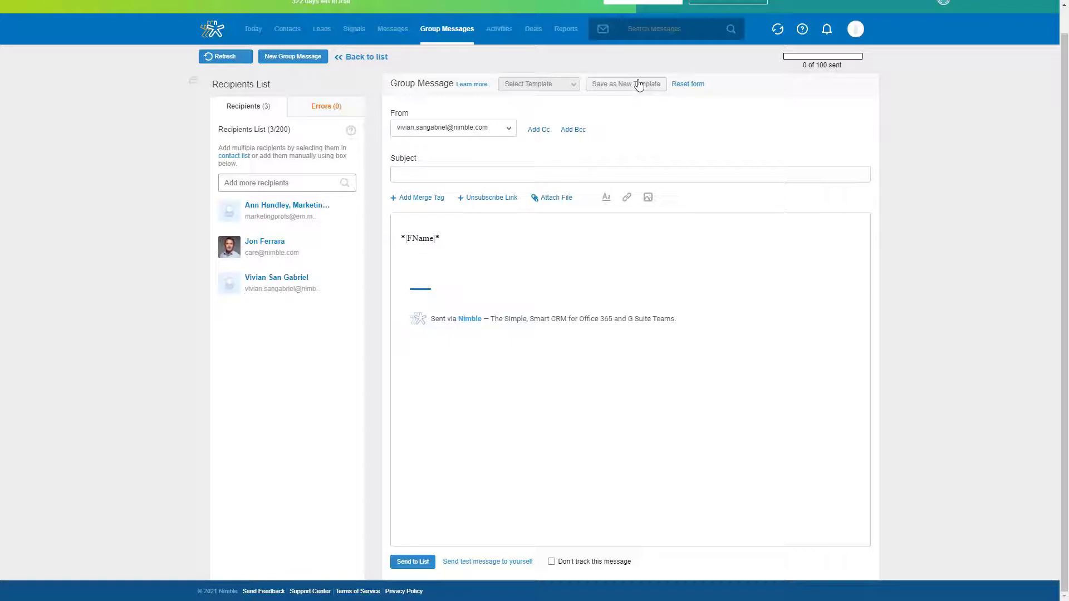
pyautogui.click(569, 87)
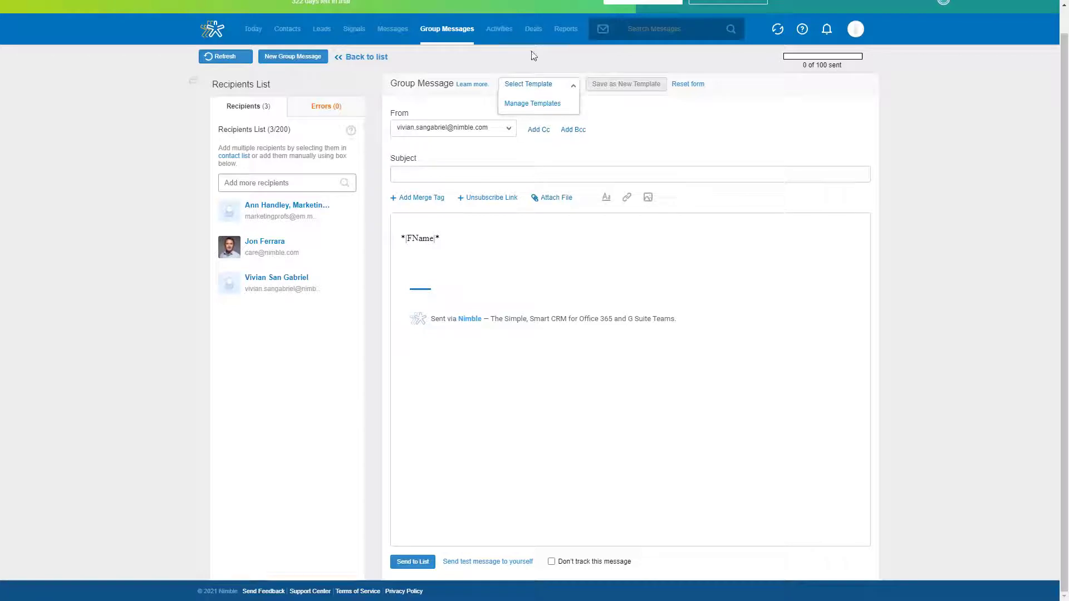
pyautogui.click(497, 35)
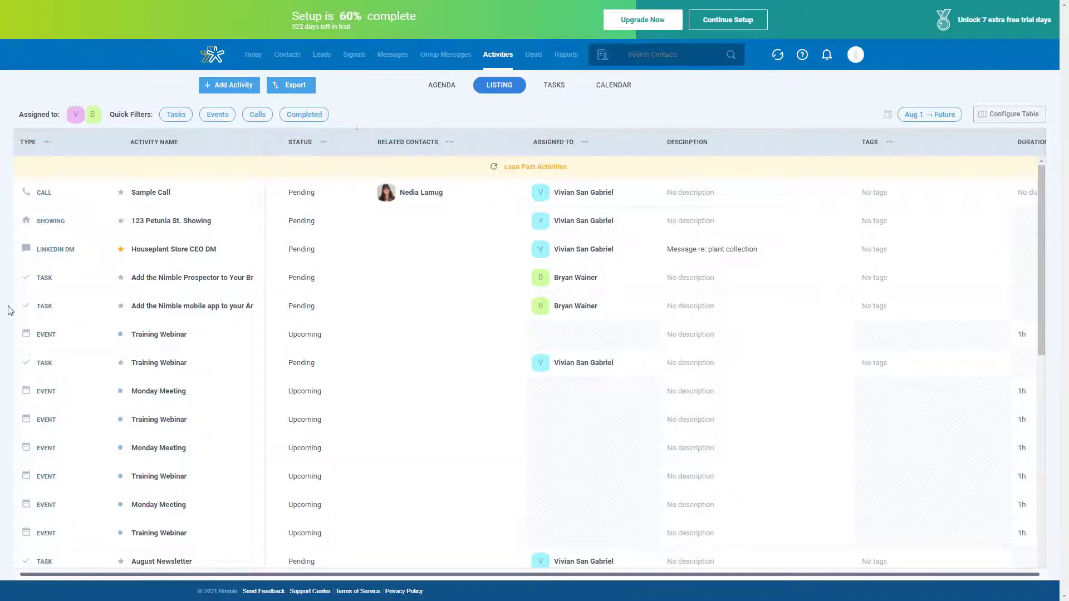
pyautogui.click(75, 116)
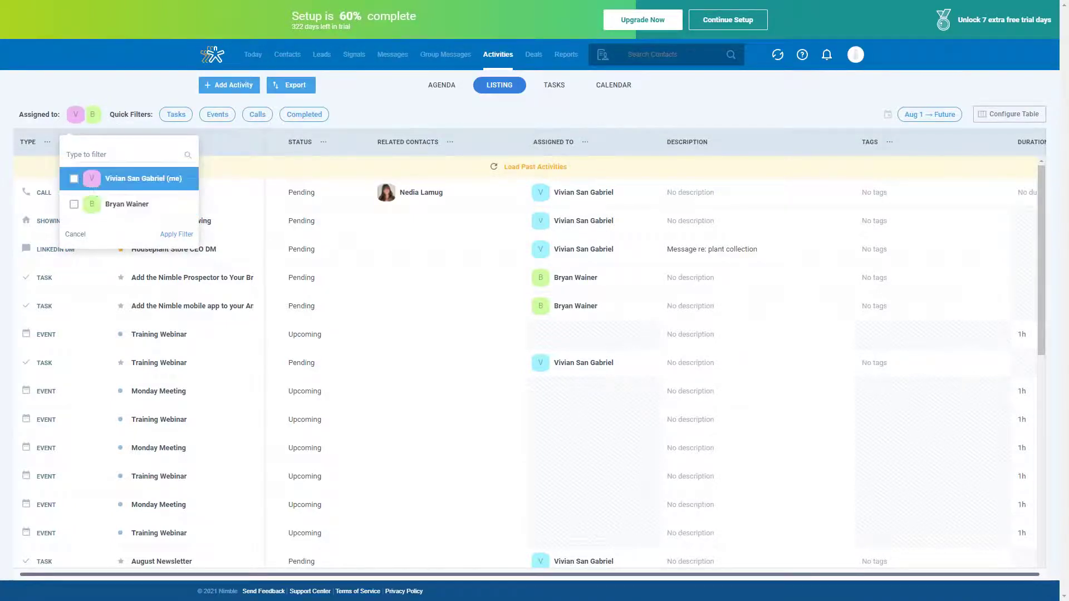
pyautogui.click(133, 103)
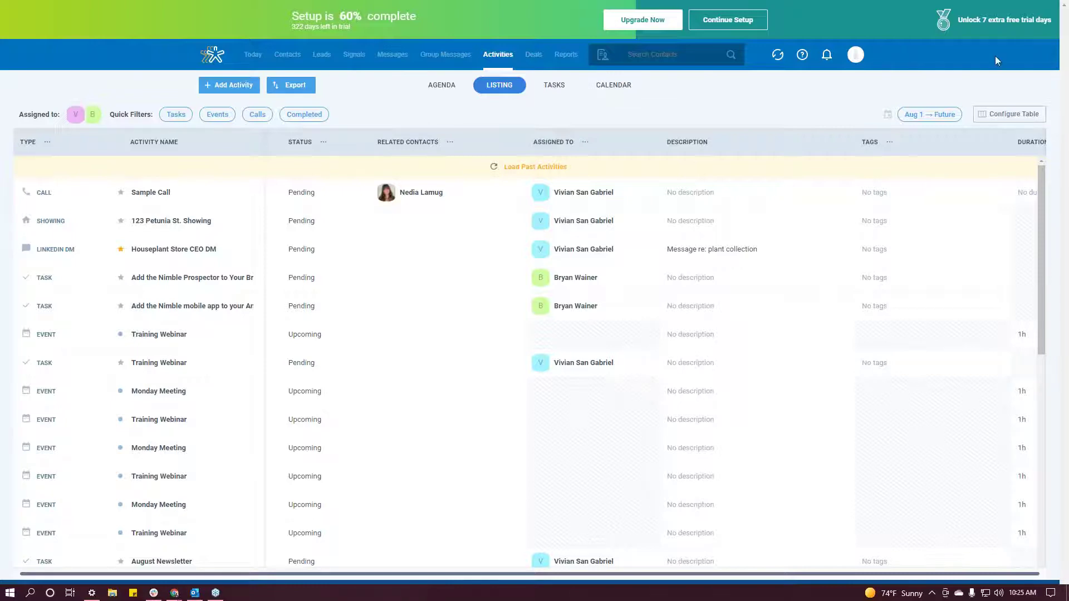
pyautogui.click(921, 122)
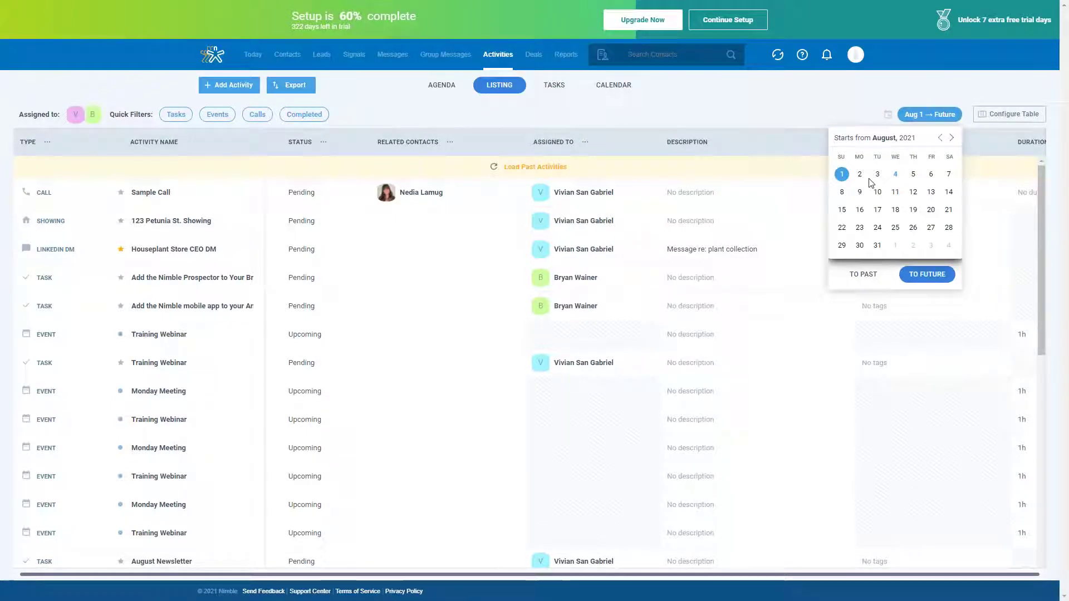
pyautogui.click(929, 114)
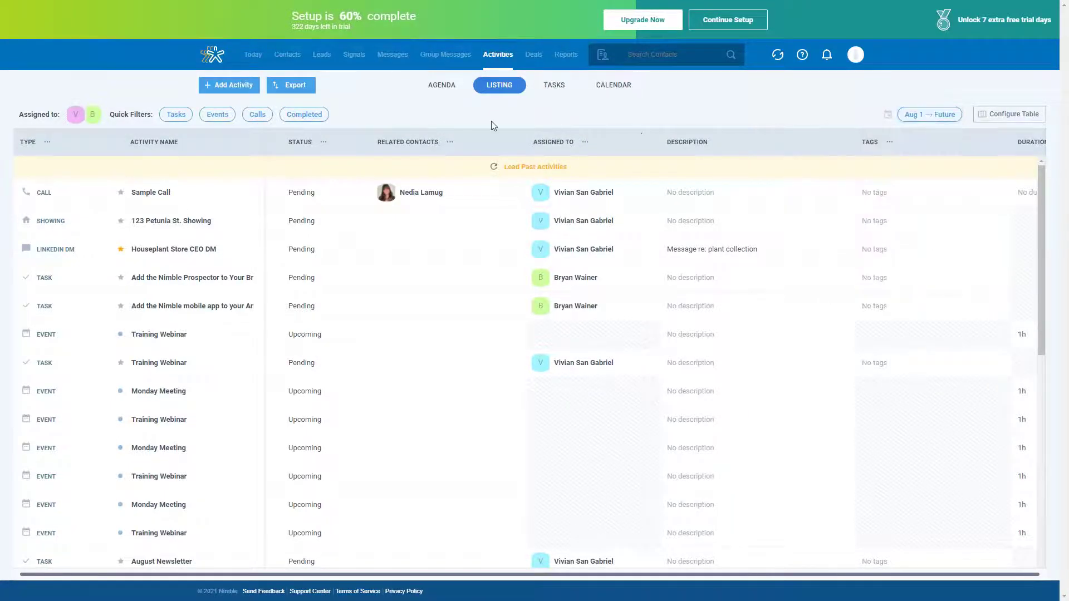
pyautogui.click(289, 86)
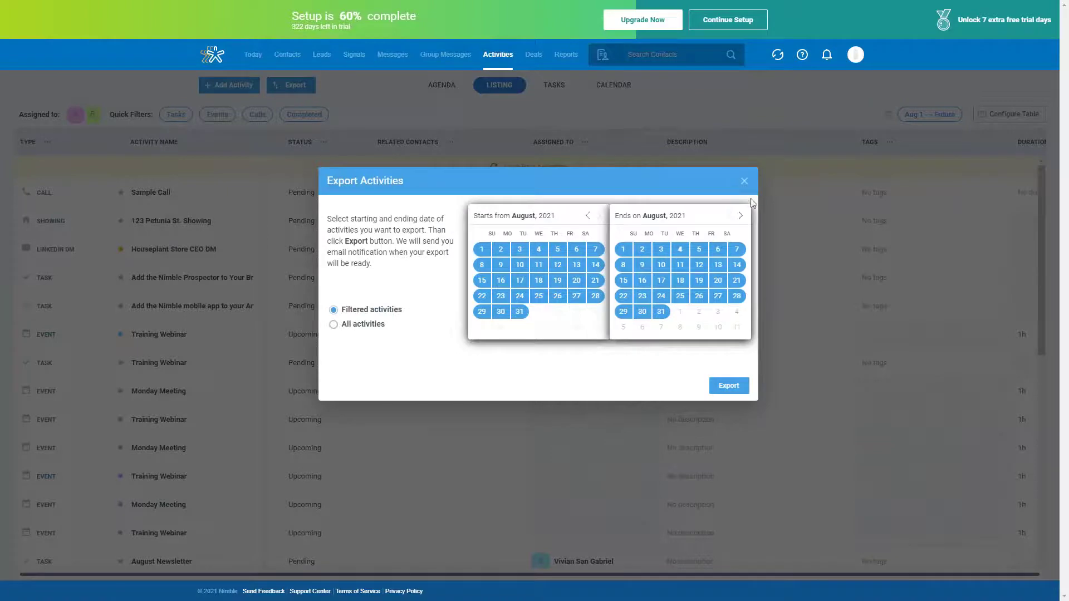
pyautogui.click(744, 182)
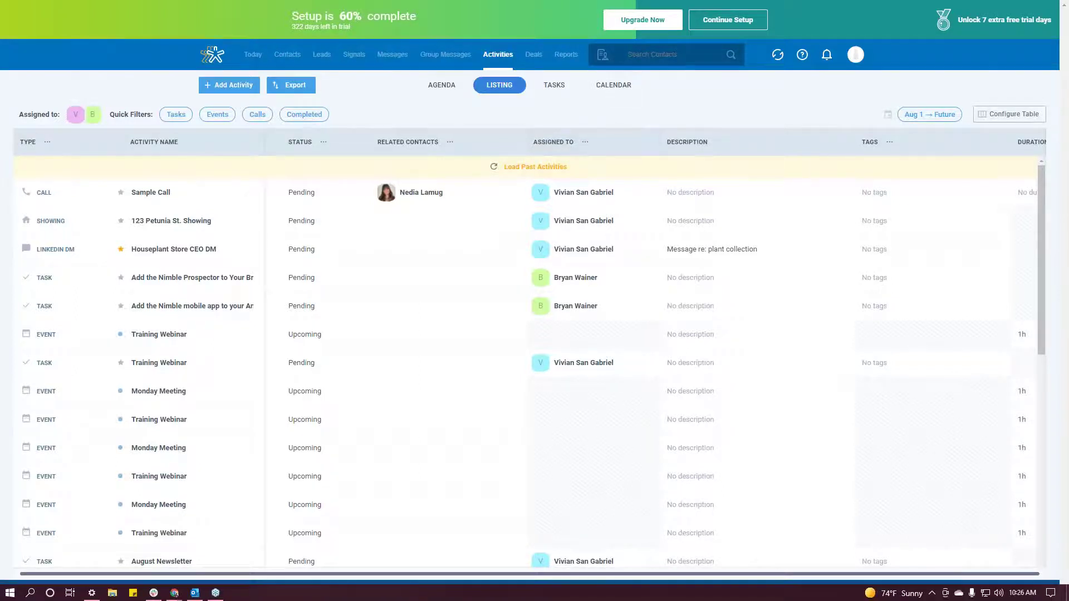
# Step: Open the Leads pipelines board and choose a different lead pipeline to view
pyautogui.click(321, 56)
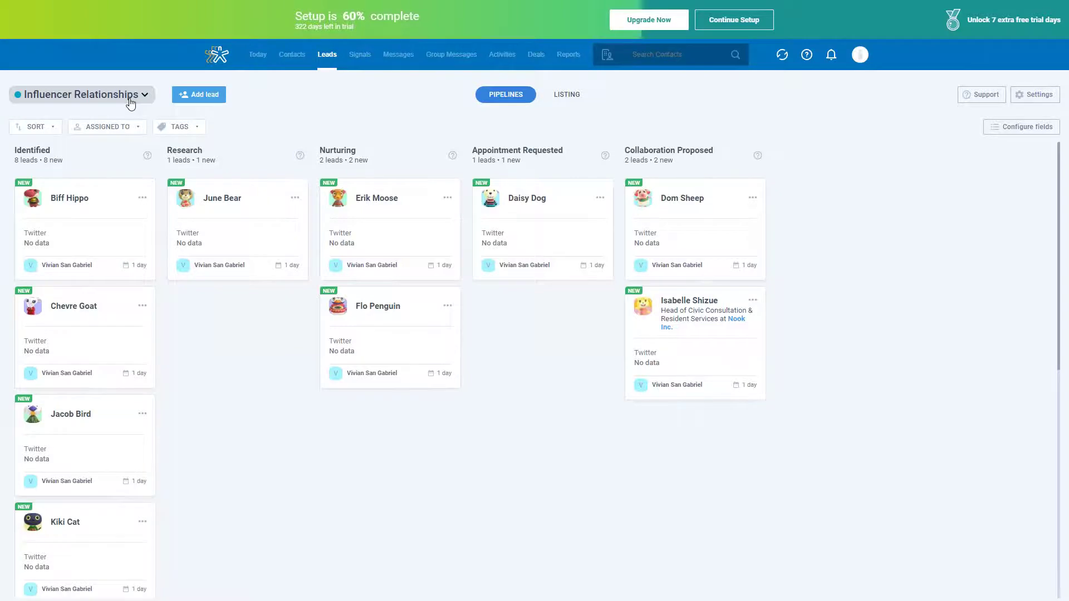
pyautogui.click(129, 103)
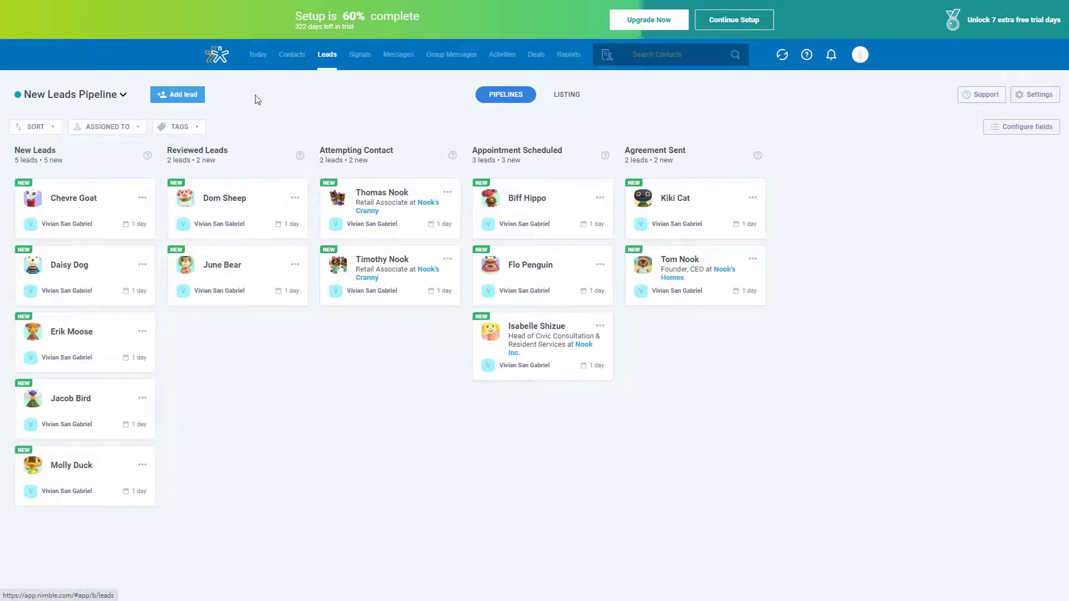
pyautogui.click(1038, 95)
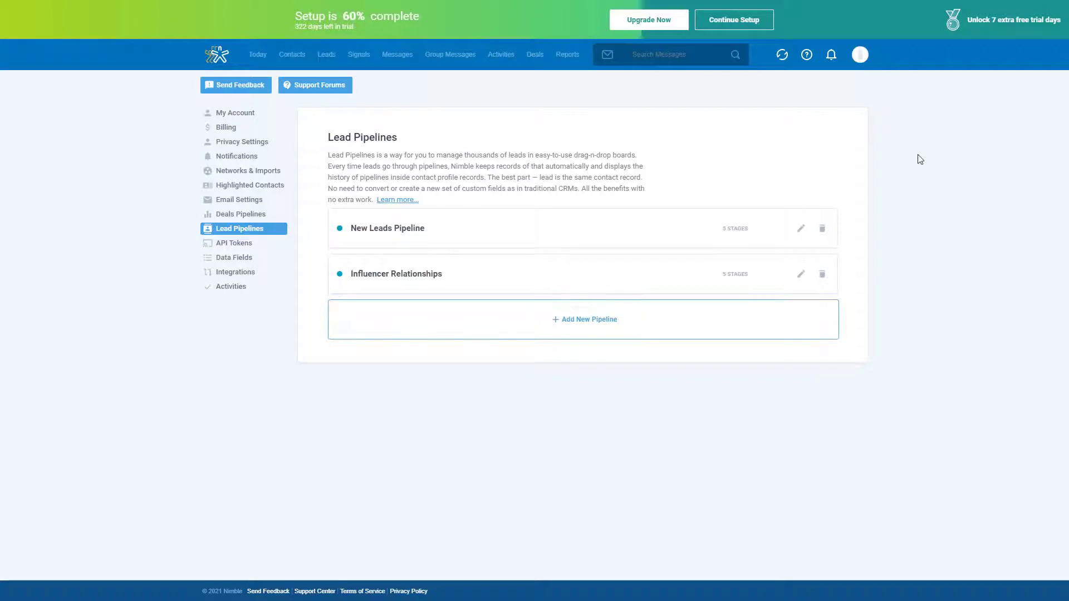
pyautogui.click(597, 325)
pyautogui.click(588, 273)
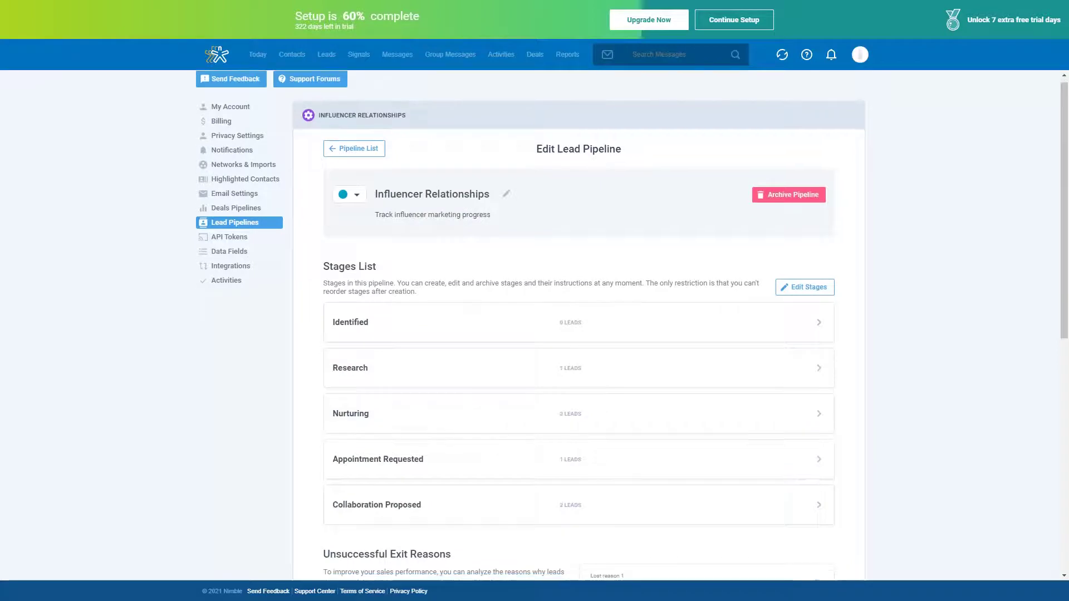
pyautogui.scroll(-1, 609, 284)
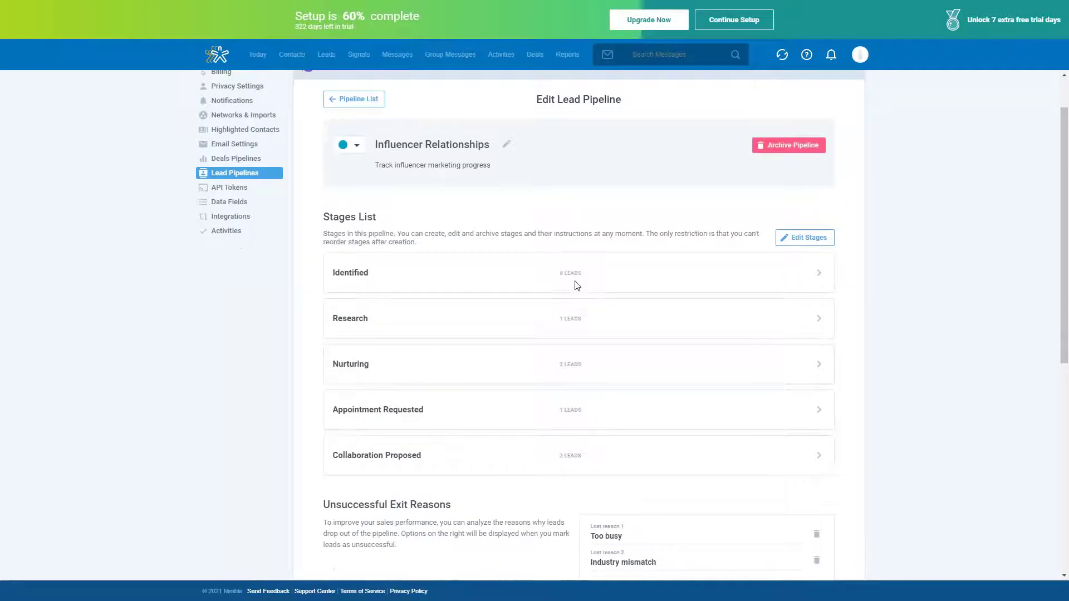
pyautogui.click(819, 240)
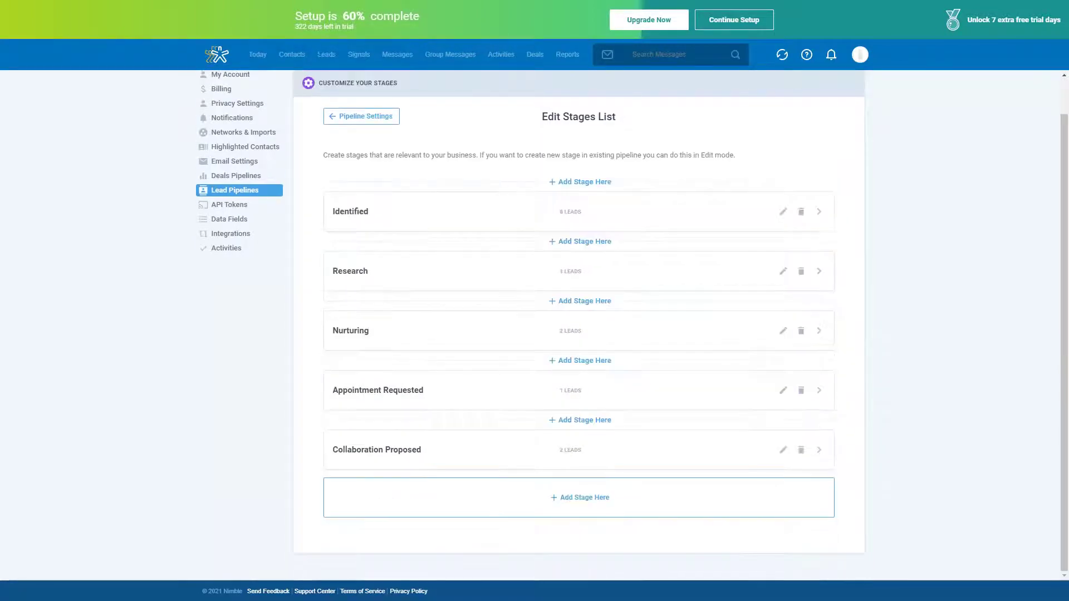
pyautogui.click(783, 212)
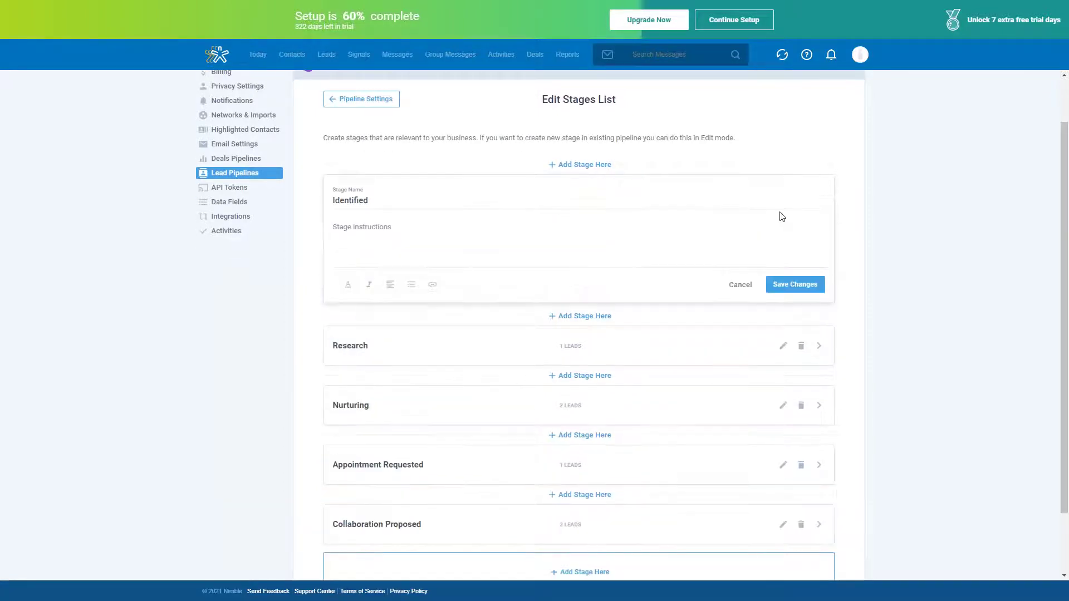
pyautogui.click(380, 228)
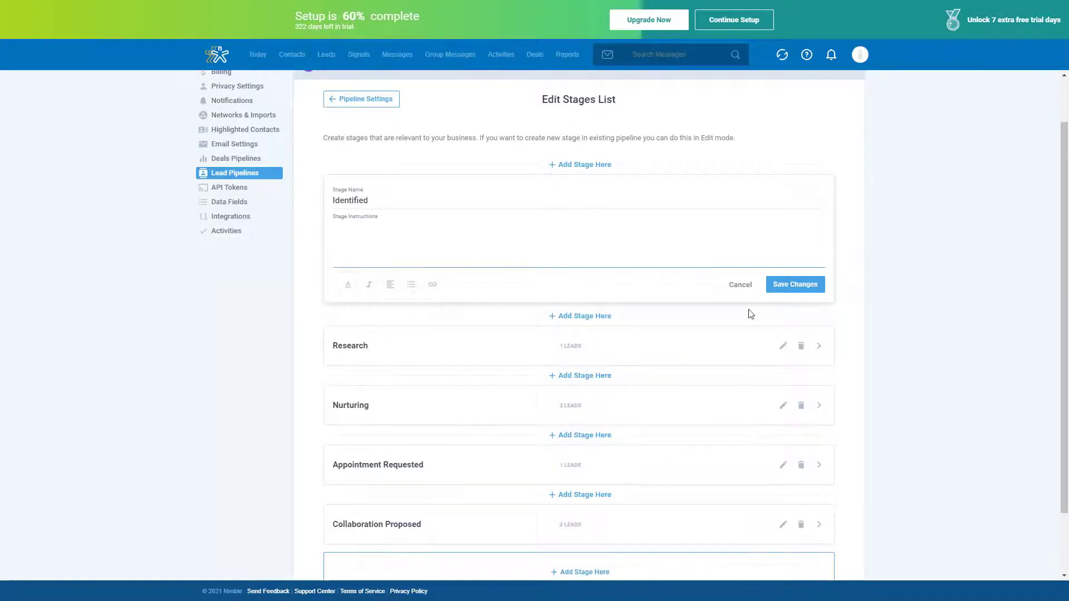
pyautogui.click(820, 300)
pyautogui.click(817, 286)
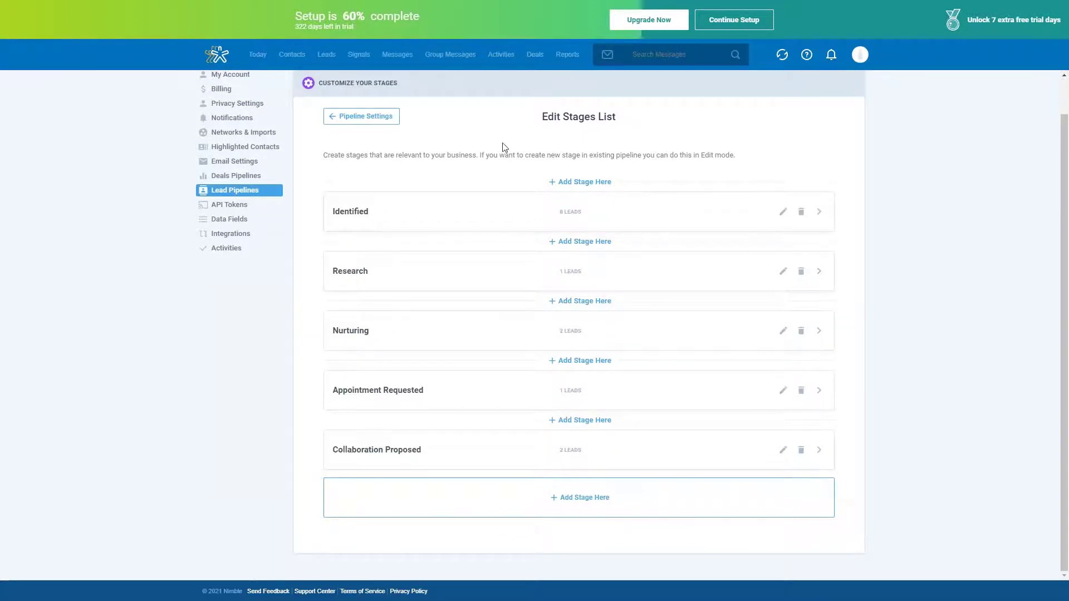
pyautogui.click(389, 119)
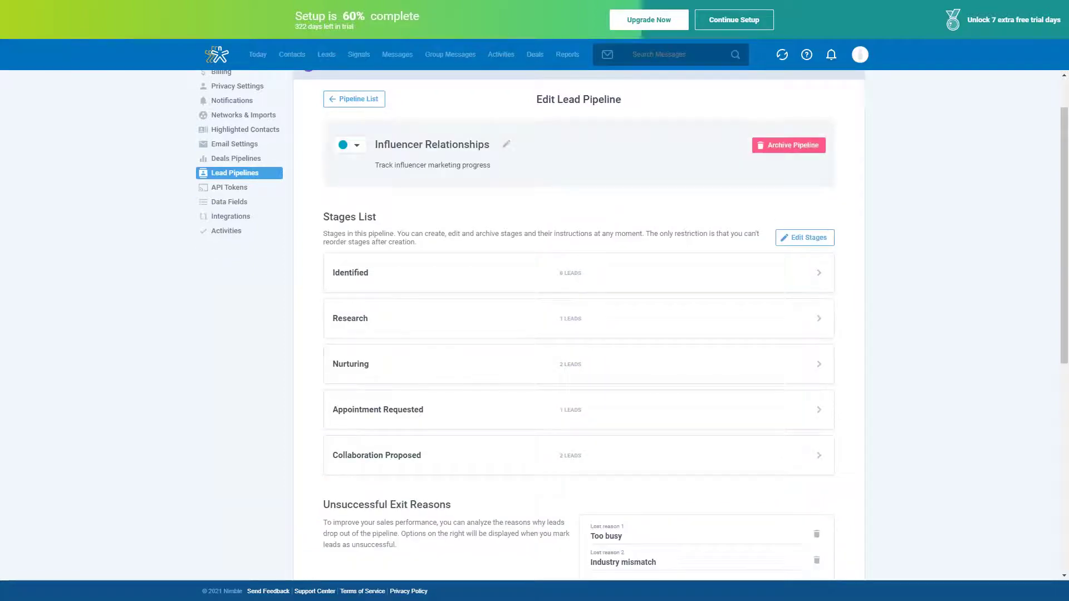
# Step: Scroll through the pipeline settings, then return to the New Leads Pipeline board
pyautogui.scroll(-3, 602, 185)
pyautogui.scroll(2, 603, 184)
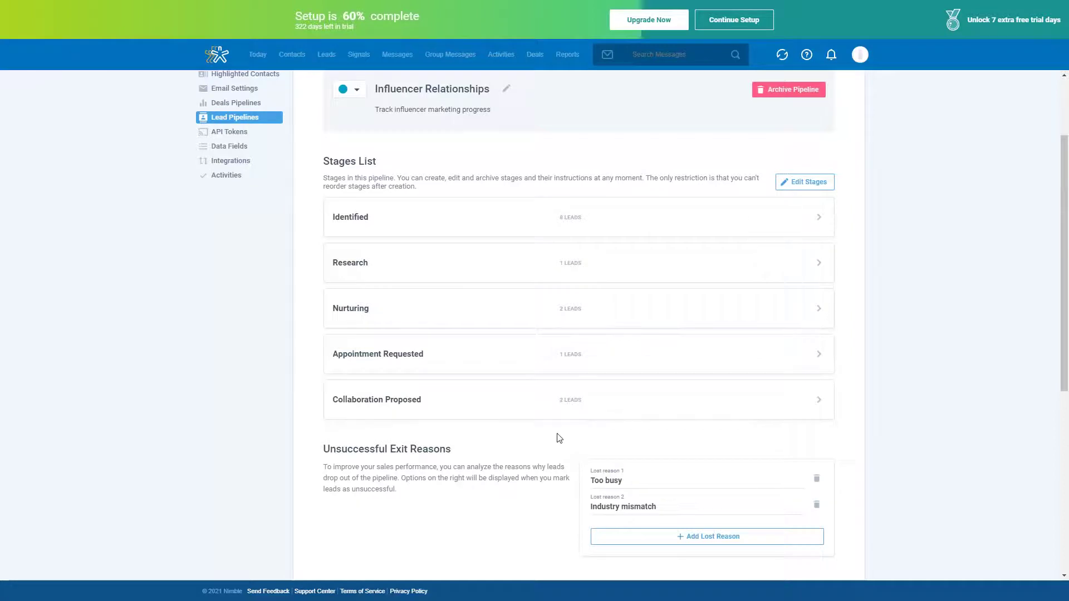
pyautogui.scroll(-2, 559, 439)
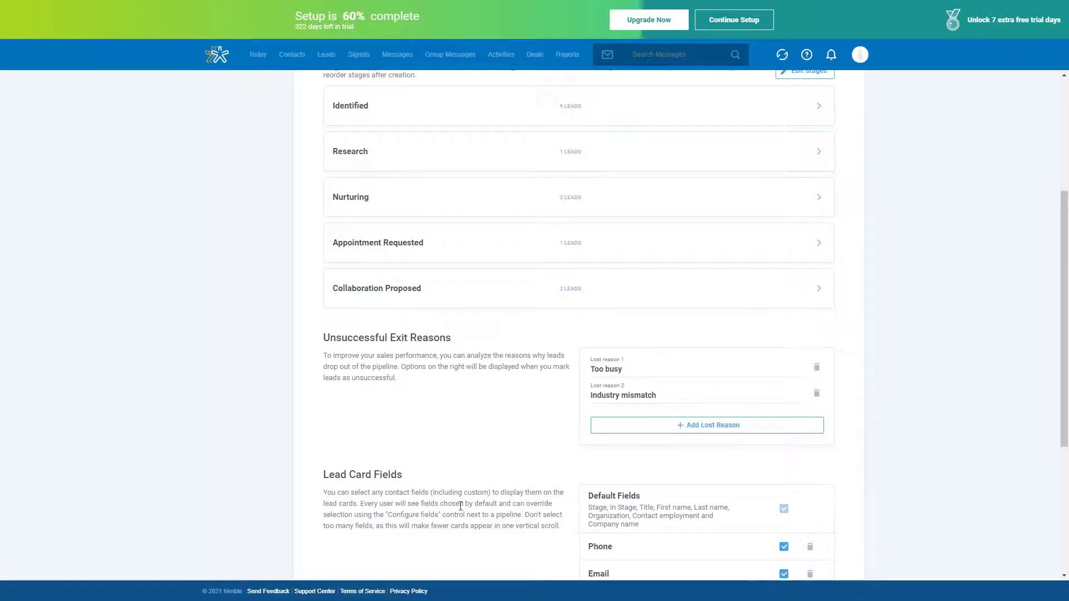
pyautogui.scroll(-5, 568, 444)
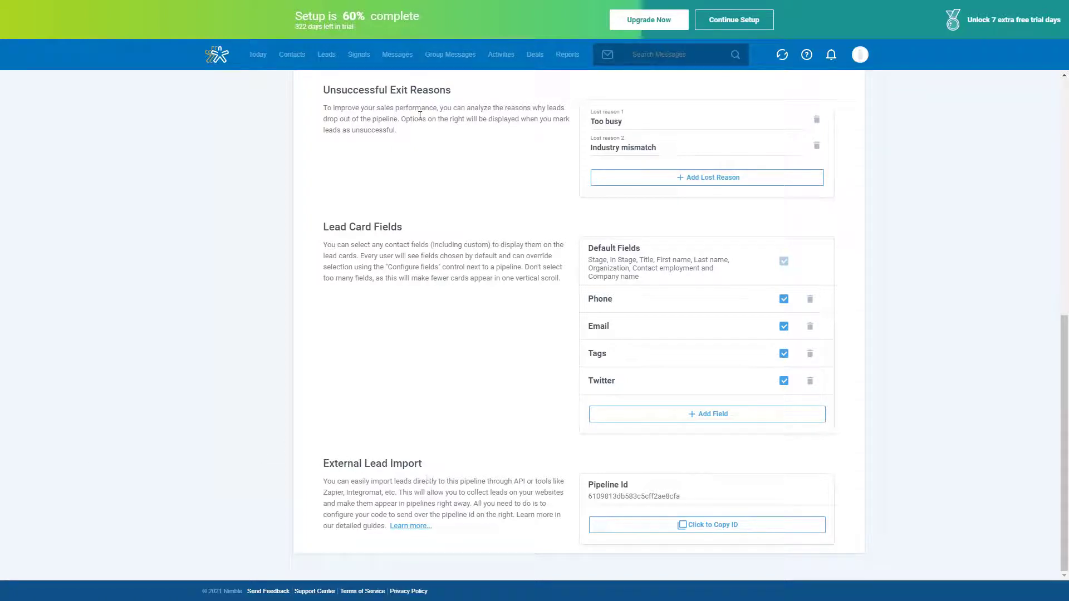
pyautogui.click(327, 54)
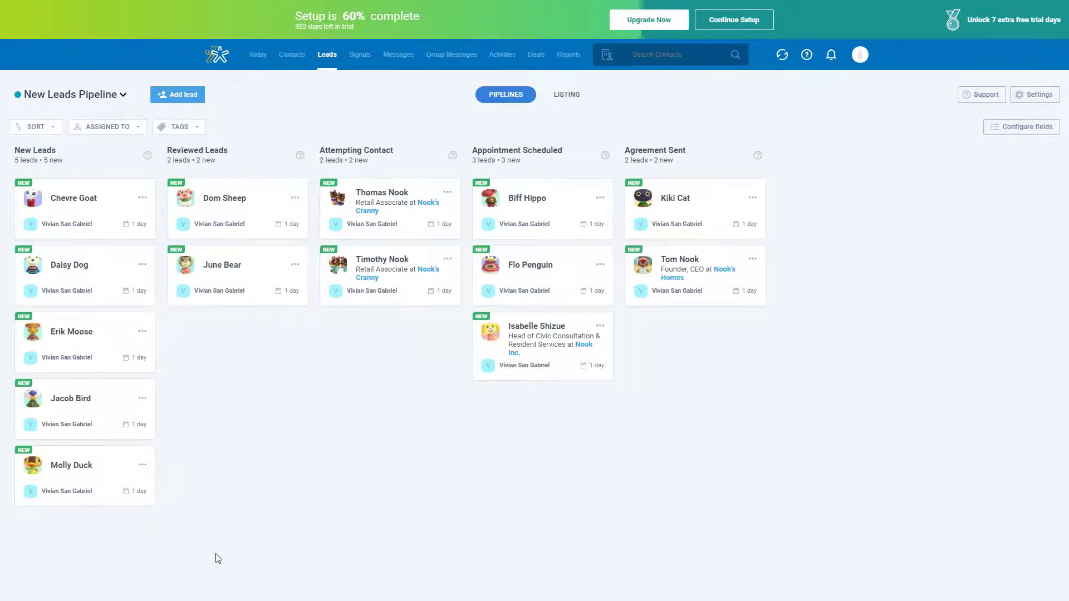
# Step: Look at the Chevre Goat lead, return to the board, and switch to the Listing table
pyautogui.click(73, 202)
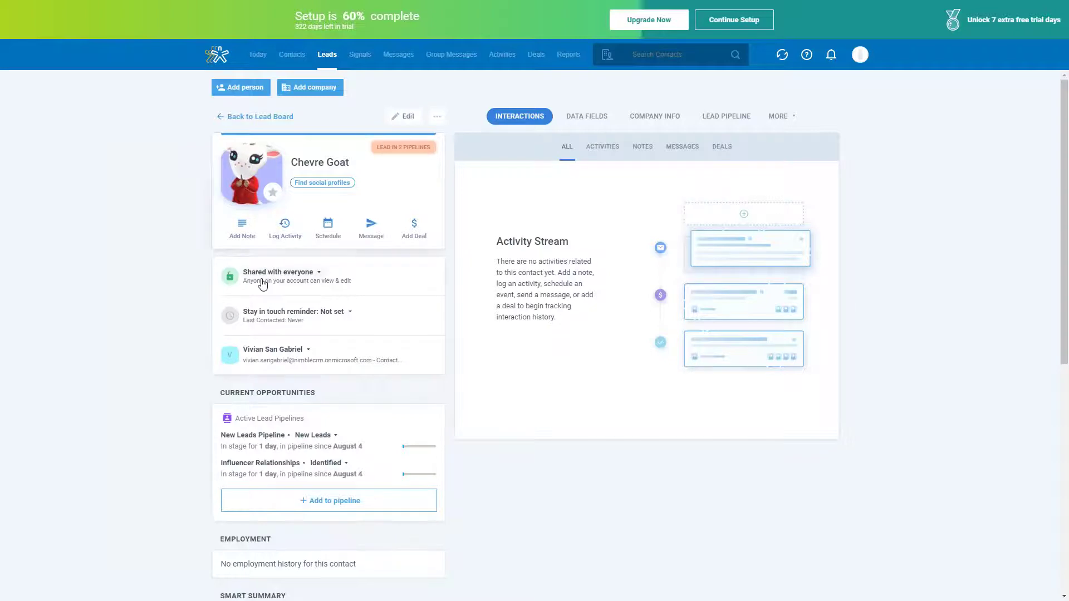
pyautogui.click(332, 59)
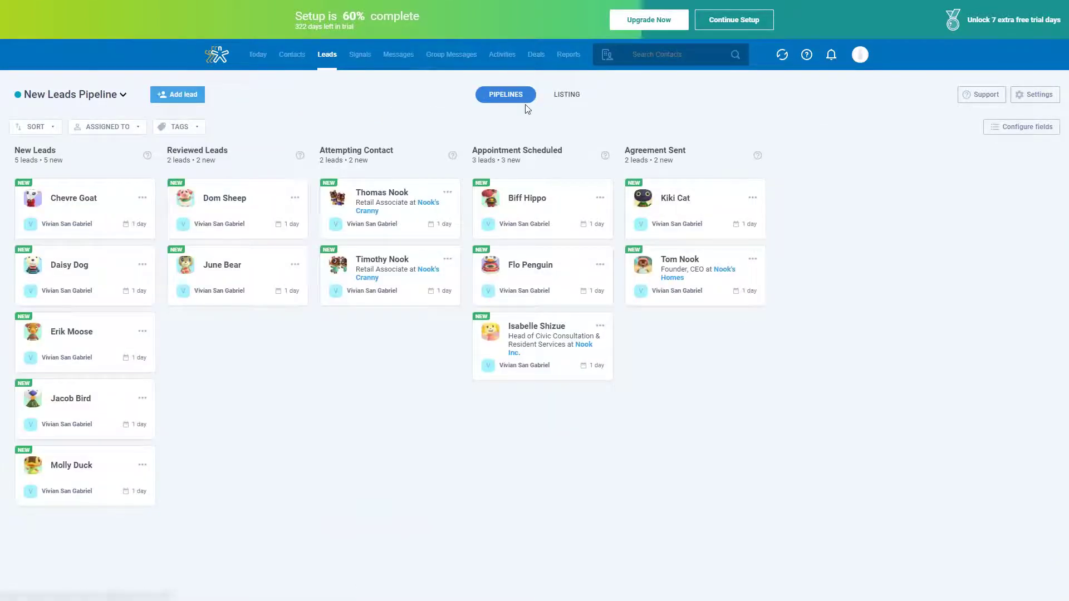
pyautogui.click(577, 103)
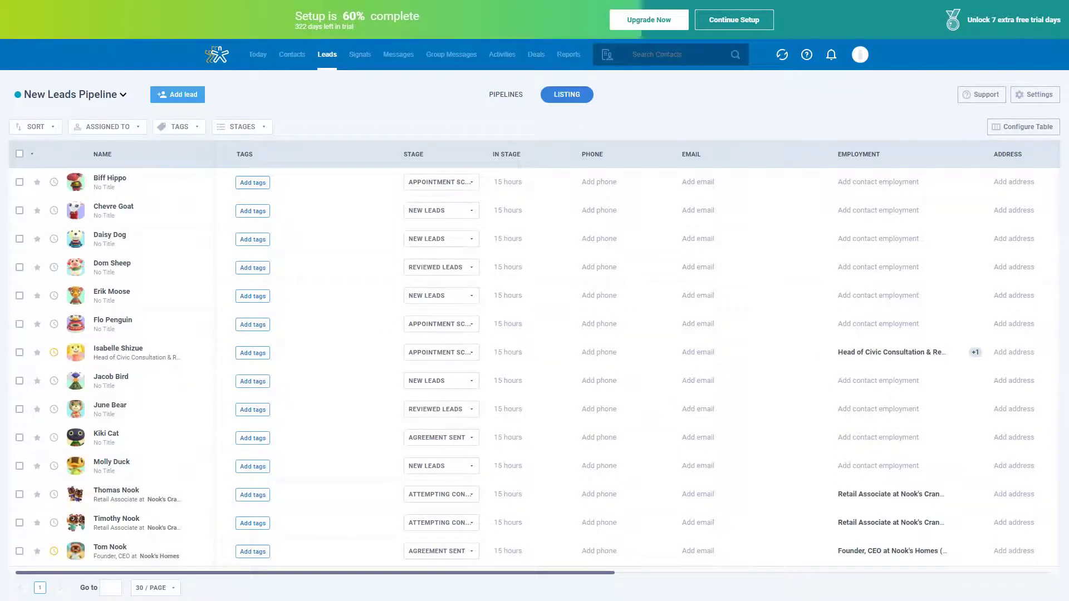
# Step: Show the Deals list of four Opportunities deals totalling $36,800
pyautogui.click(537, 54)
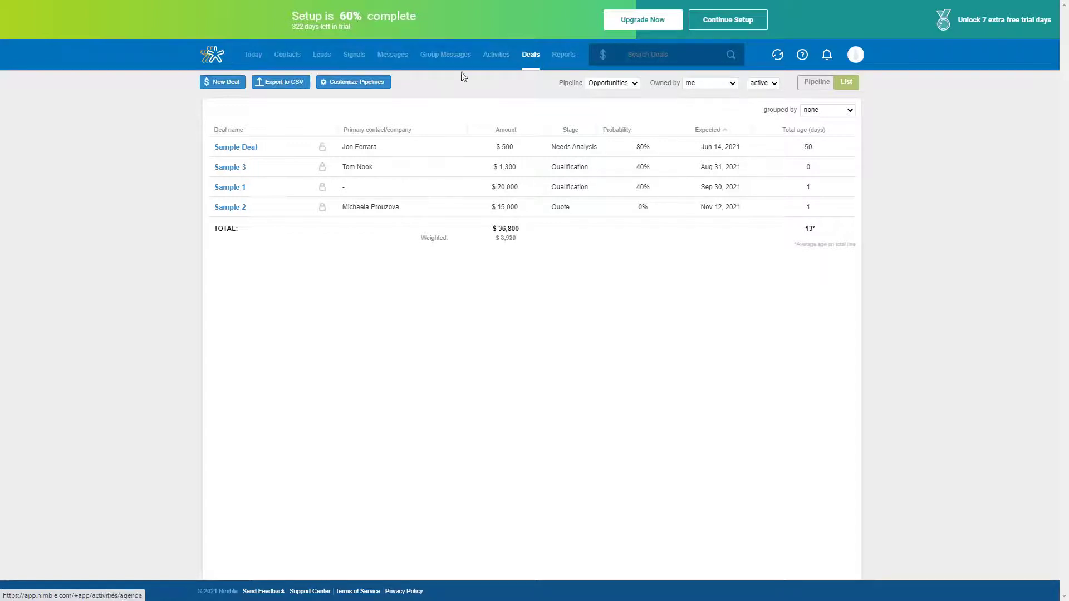
pyautogui.click(378, 83)
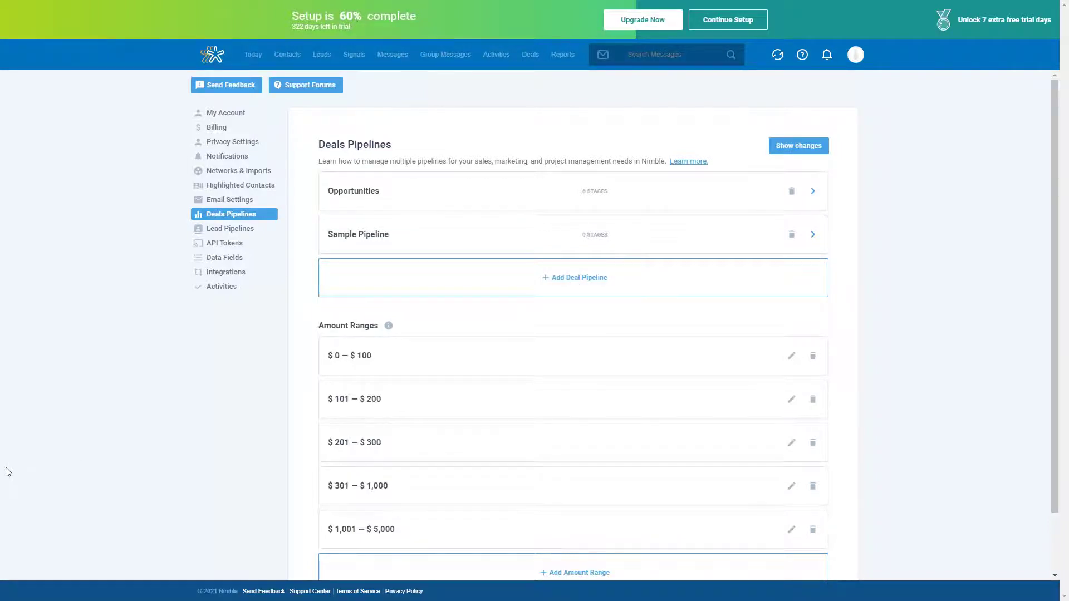
pyautogui.click(645, 202)
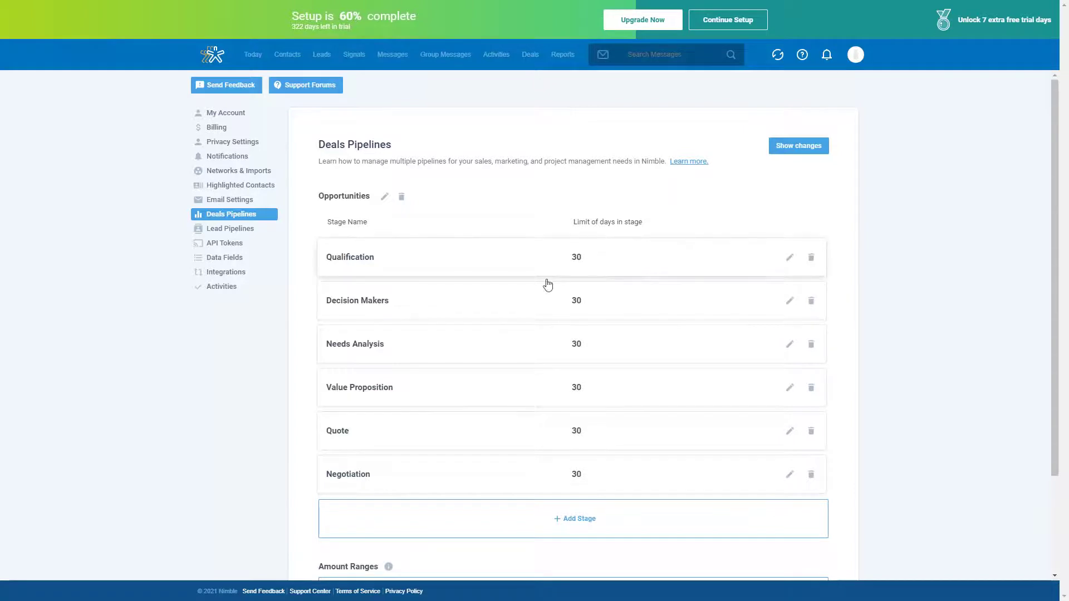
pyautogui.moveTo(529, 265)
pyautogui.mouseDown()
pyautogui.moveTo(516, 374)
pyautogui.moveTo(540, 255)
pyautogui.moveTo(566, 413)
pyautogui.moveTo(565, 239)
pyautogui.mouseUp()
pyautogui.click(790, 259)
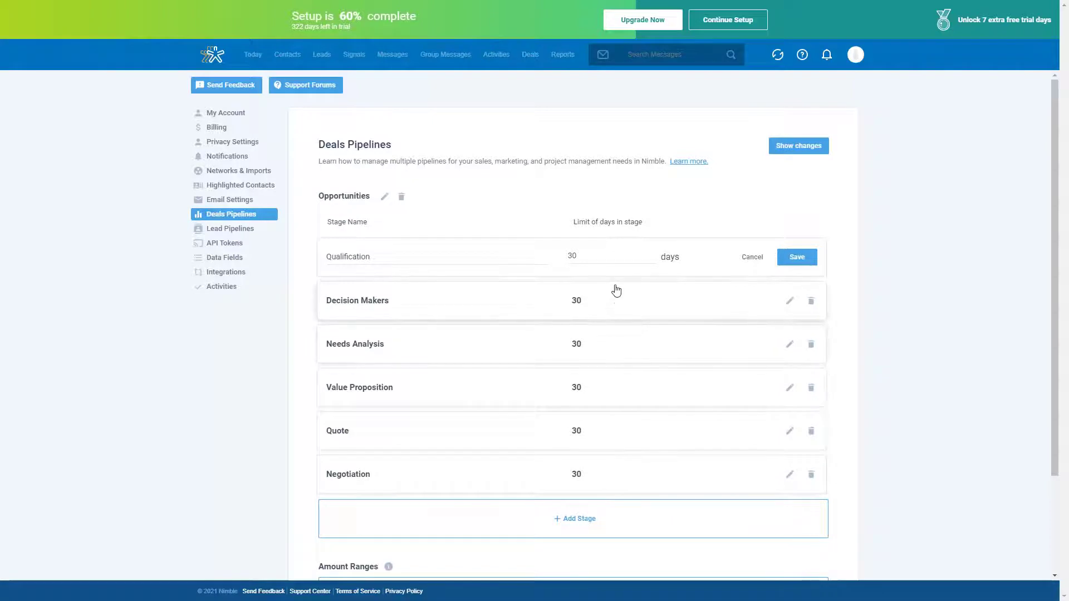
pyautogui.click(530, 56)
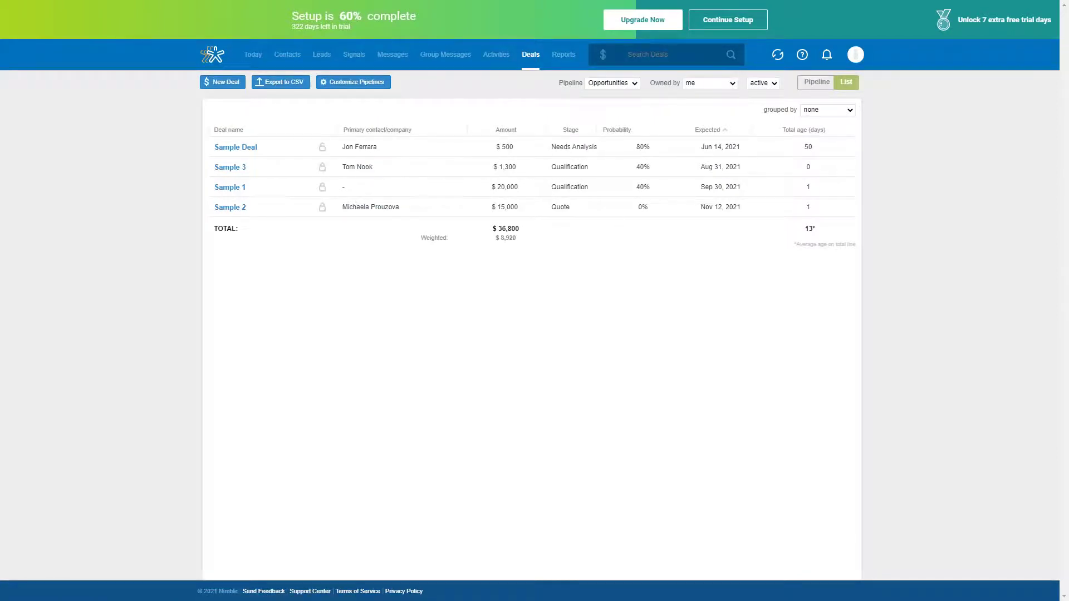
# Step: Switch the Opportunities deals to the Pipeline board by stage and start a New Deal
pyautogui.click(815, 82)
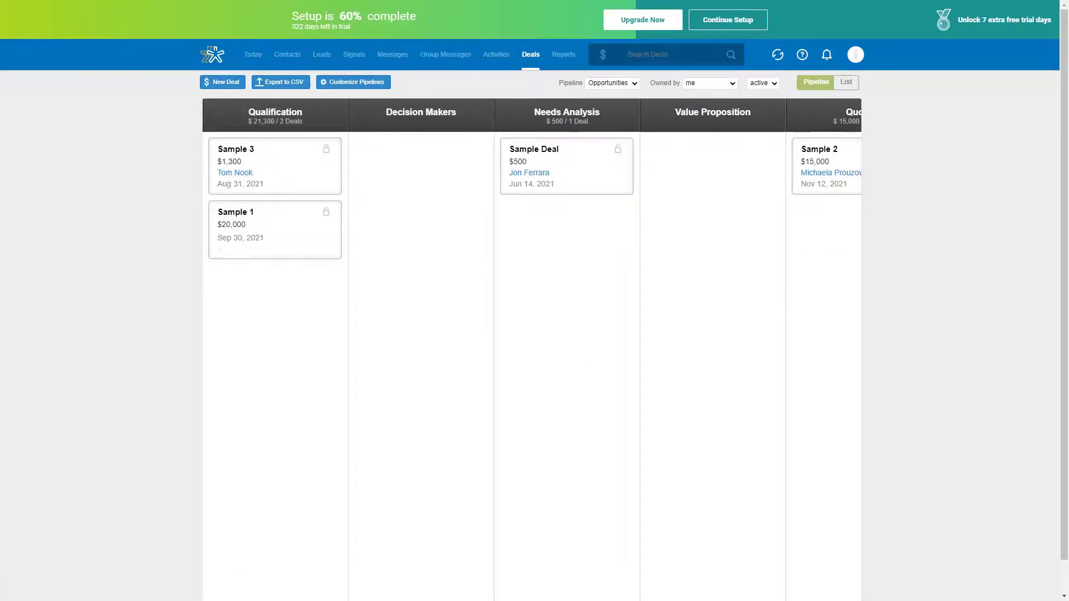
pyautogui.click(846, 84)
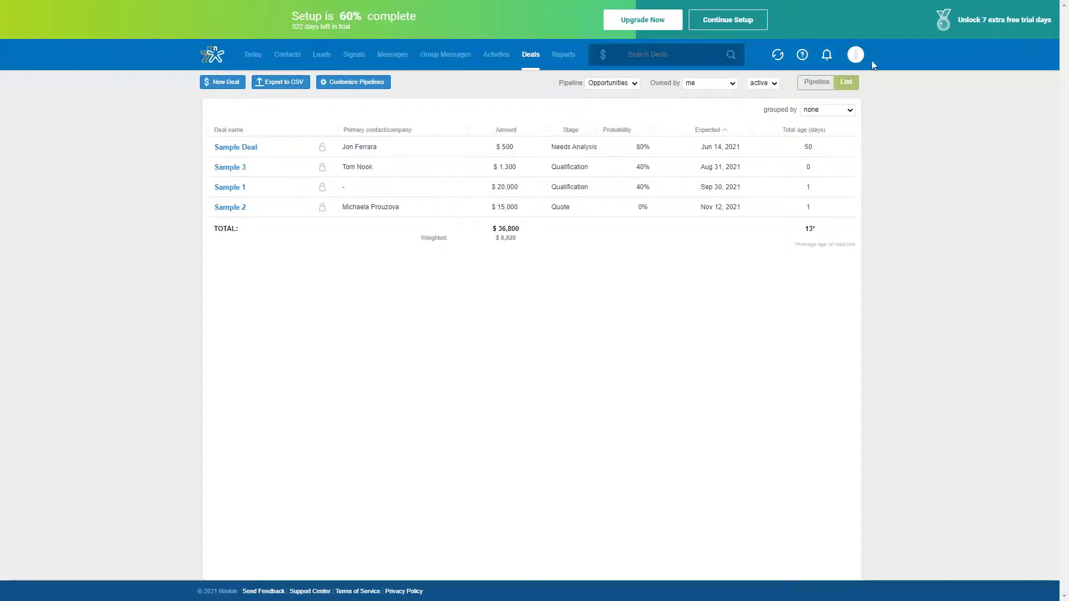
pyautogui.click(817, 83)
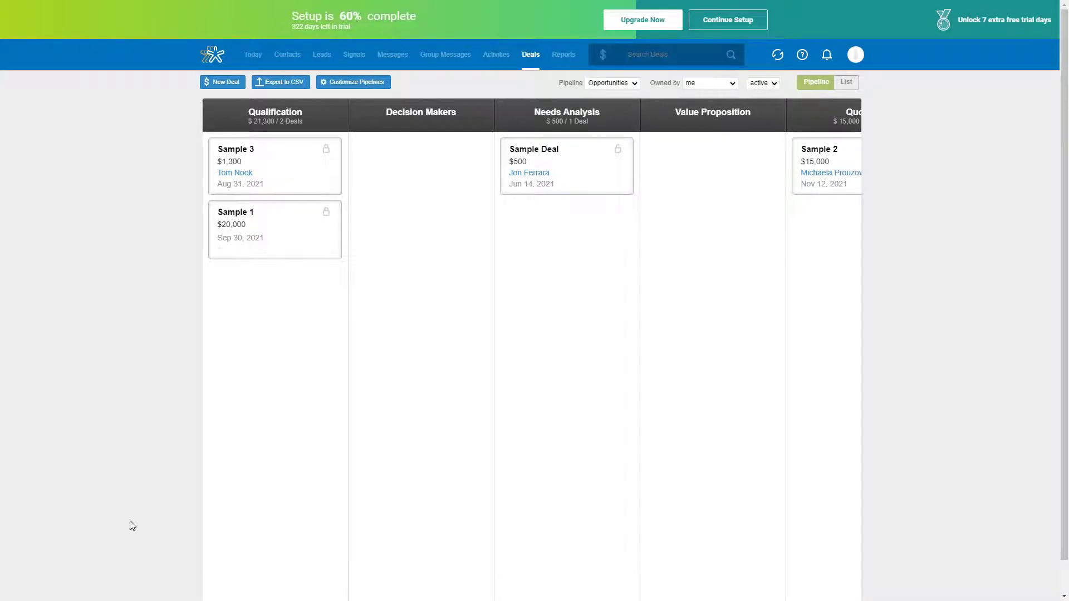
pyautogui.click(216, 84)
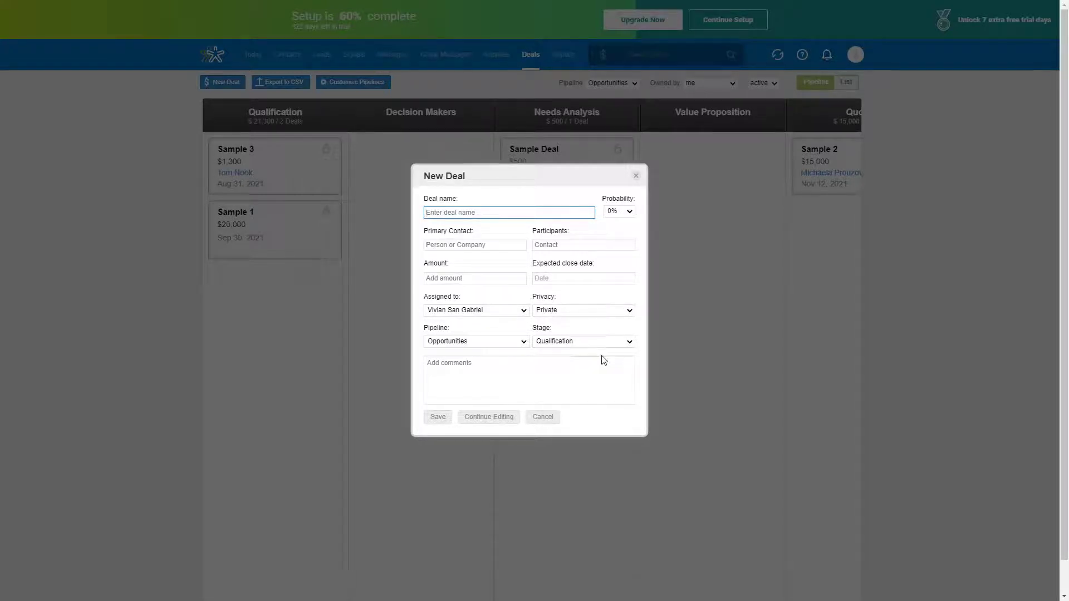
# Step: Discard the unsaved New Deal form and bring up the Export Deals options
pyautogui.click(637, 178)
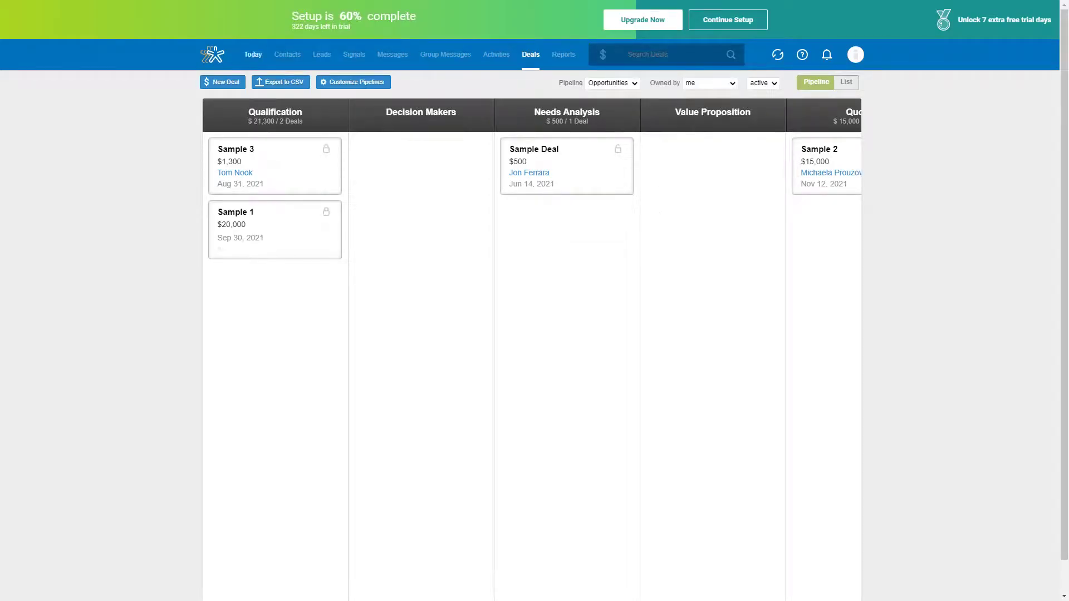
pyautogui.click(278, 84)
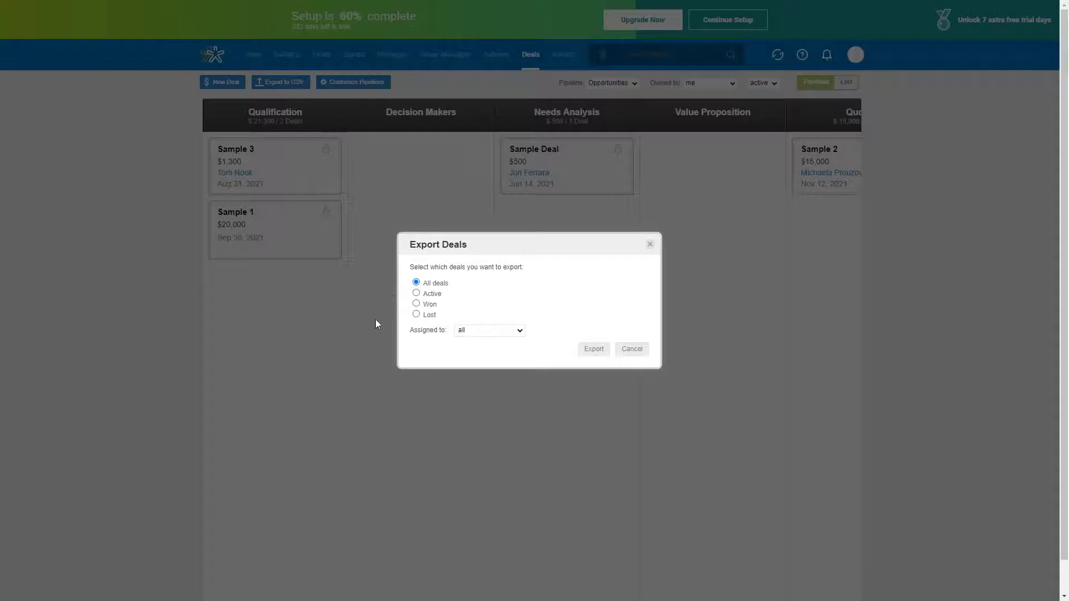
# Step: Try the Active, Won and Lost export filters and the Assigned to options, then cancel the export
pyautogui.click(431, 295)
pyautogui.click(417, 304)
pyautogui.click(417, 315)
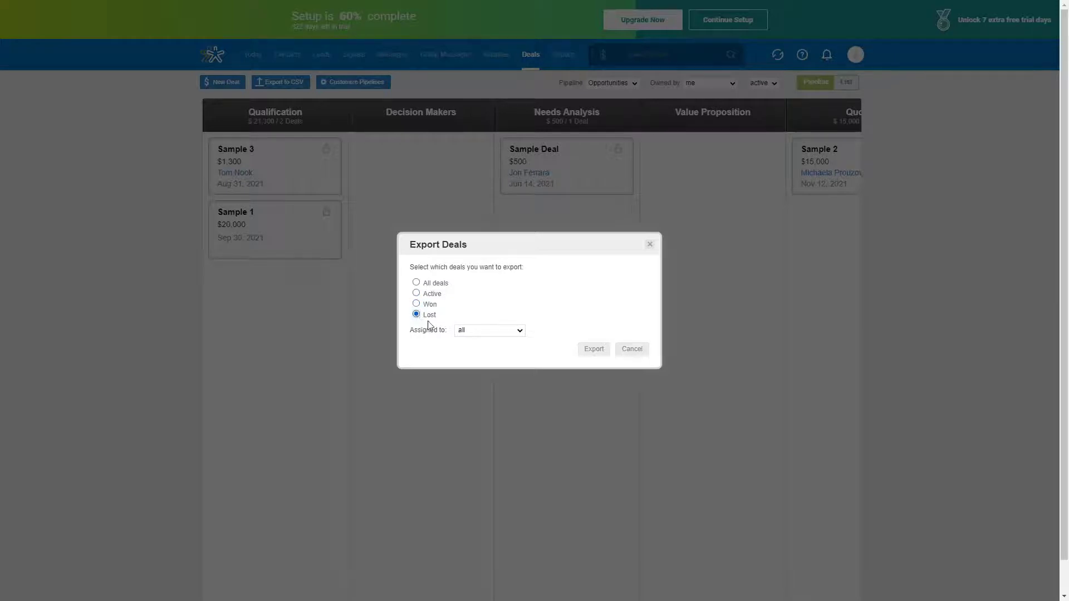
pyautogui.click(503, 332)
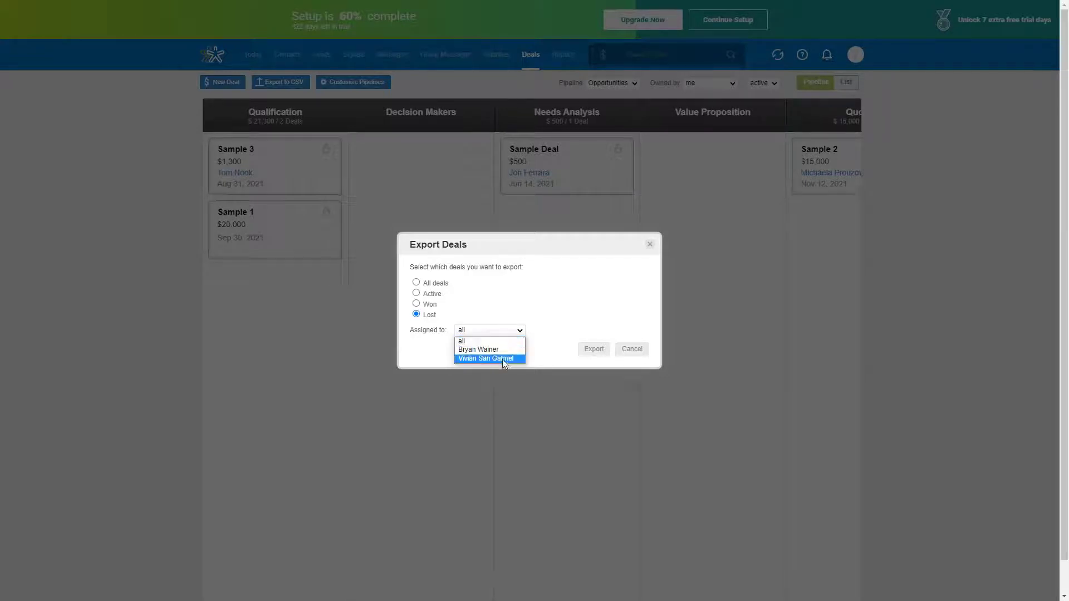
pyautogui.click(677, 351)
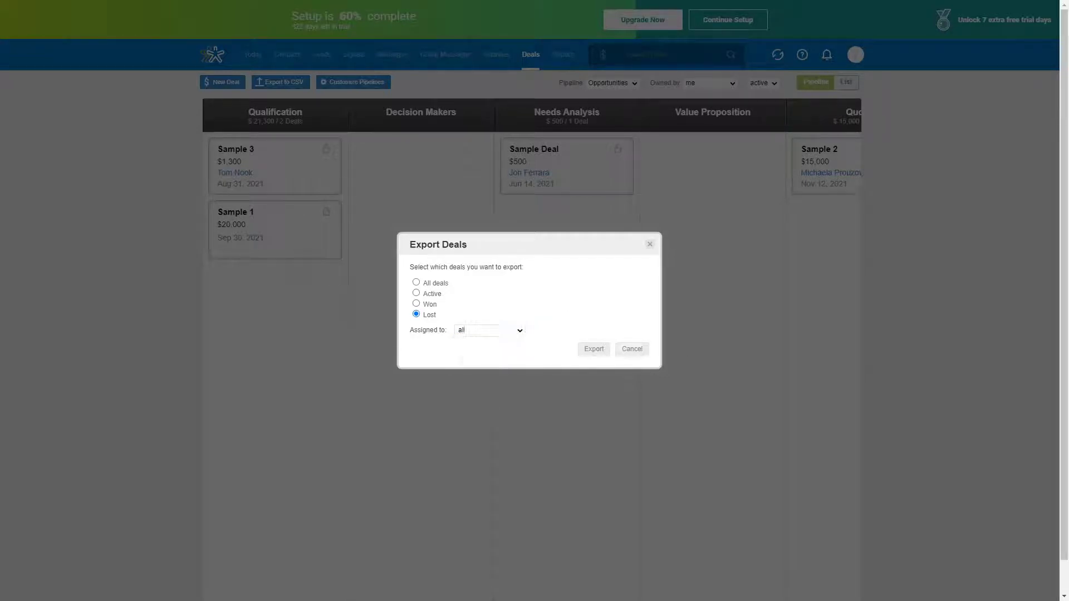
pyautogui.click(635, 357)
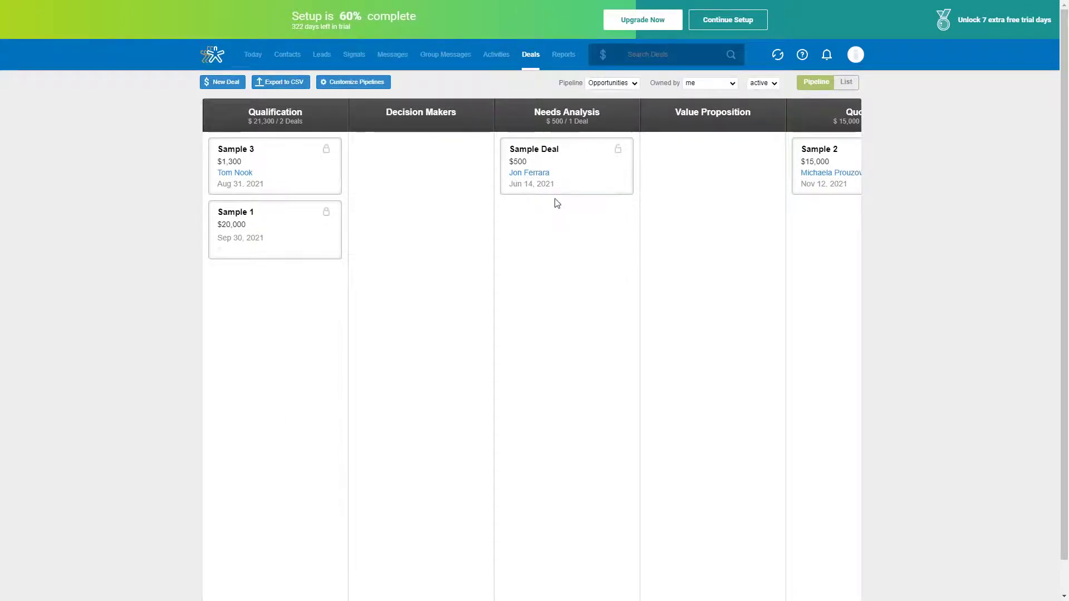
# Step: Open Reports and cycle Deals History through last week, last month, last quarter and last year
pyautogui.click(572, 62)
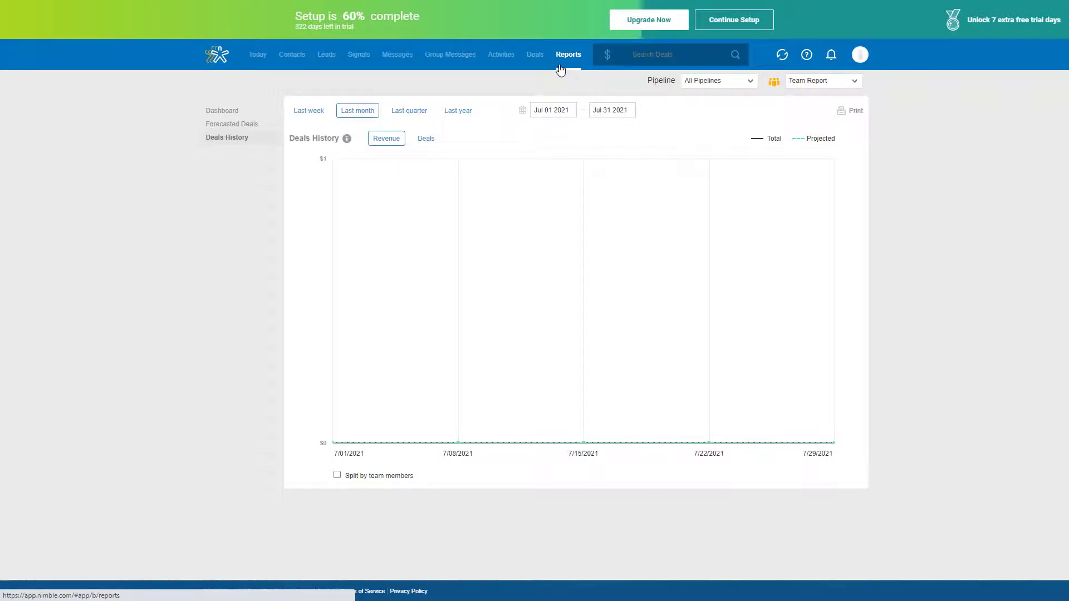
pyautogui.click(295, 116)
pyautogui.click(351, 114)
pyautogui.click(419, 113)
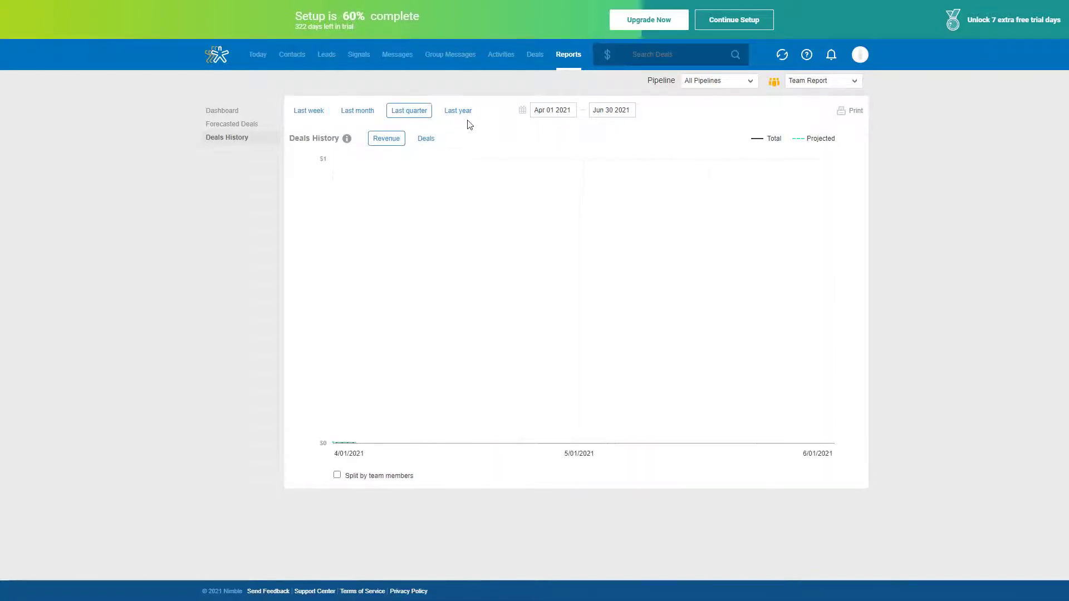
pyautogui.click(460, 112)
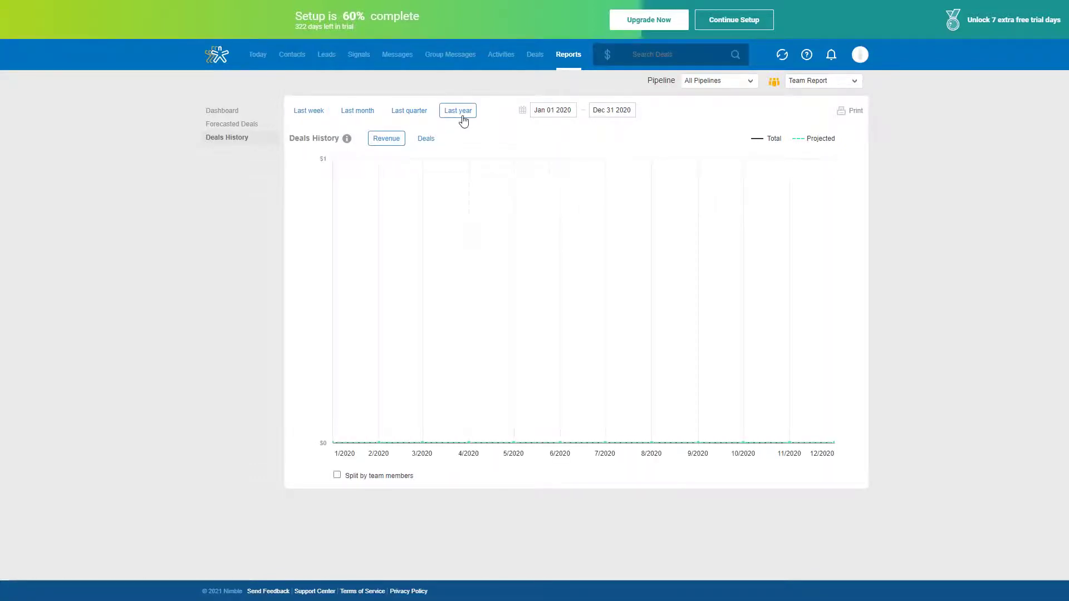
# Step: Close the start-date calendar unchanged and switch to the August 2021 Dashboard report
pyautogui.click(523, 114)
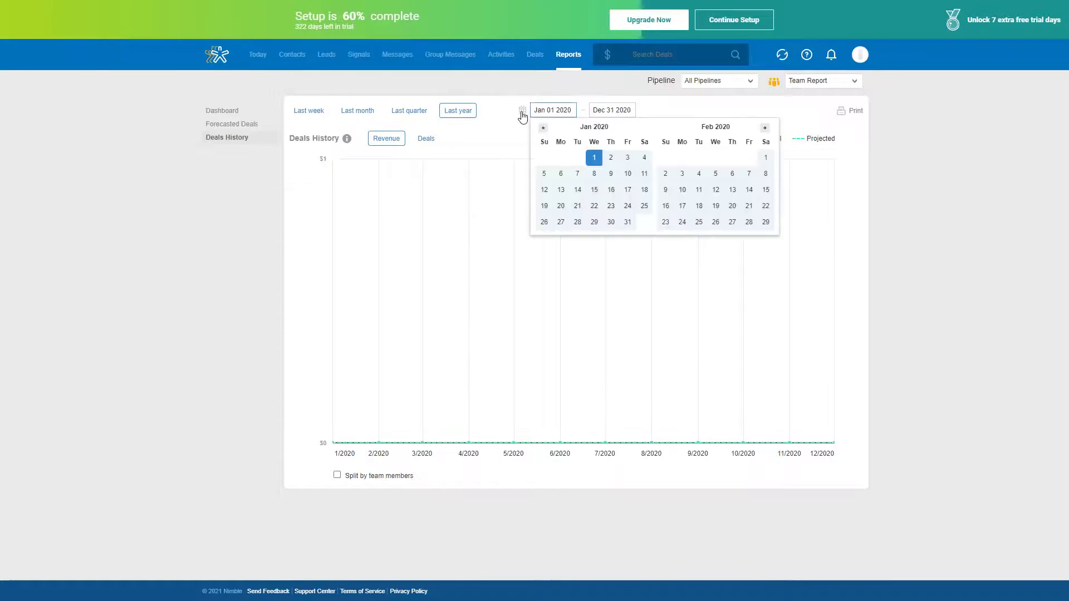
pyautogui.click(524, 112)
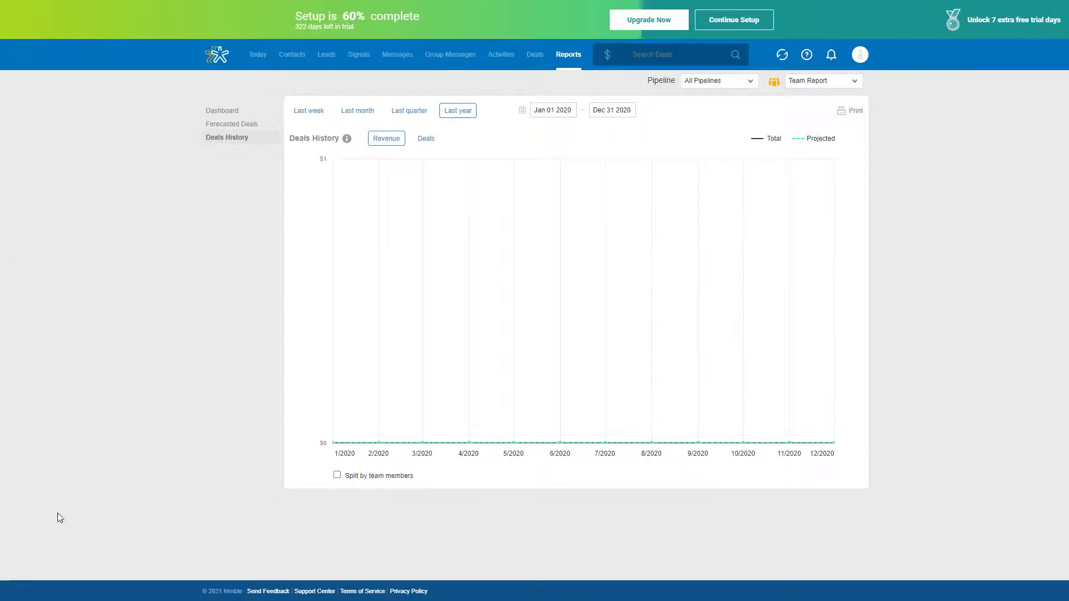
pyautogui.click(222, 111)
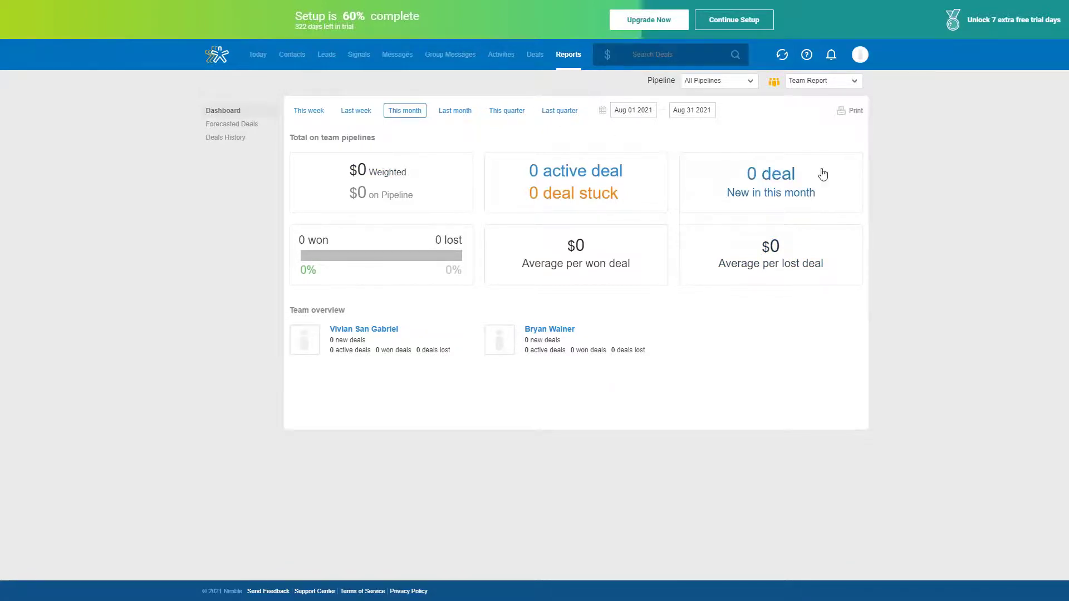
# Step: Show Forecasted Deals for Sep 01 – Nov 30 2021, toggling the chart between Deals and Revenue
pyautogui.click(232, 125)
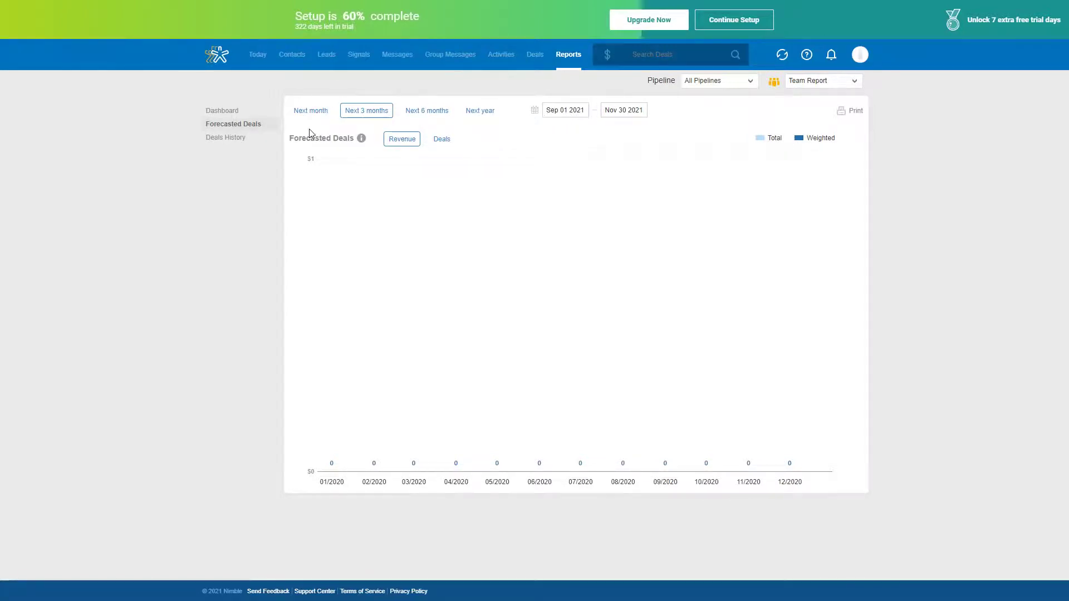
pyautogui.click(442, 140)
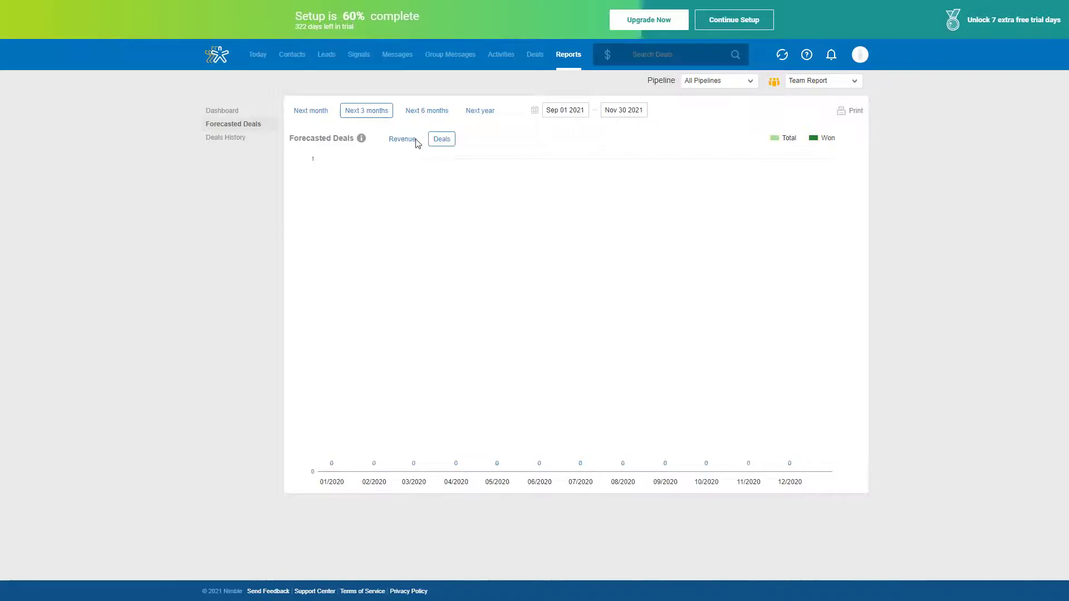
pyautogui.click(401, 142)
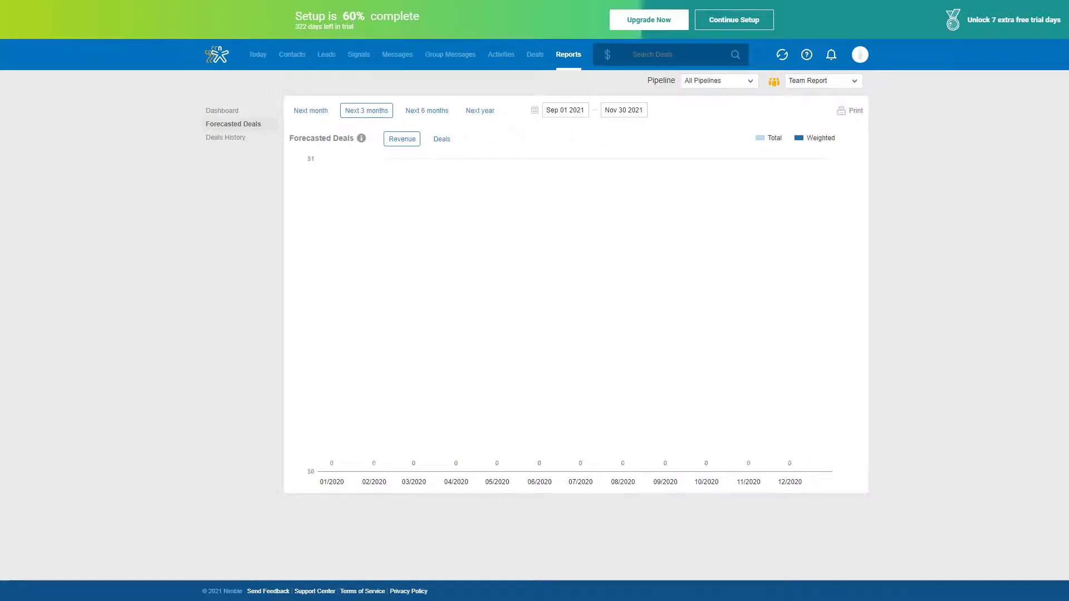
# Step: Show Deals History for Jul 01 – Jul 31 2021 and exit full screen with F11
pyautogui.click(249, 142)
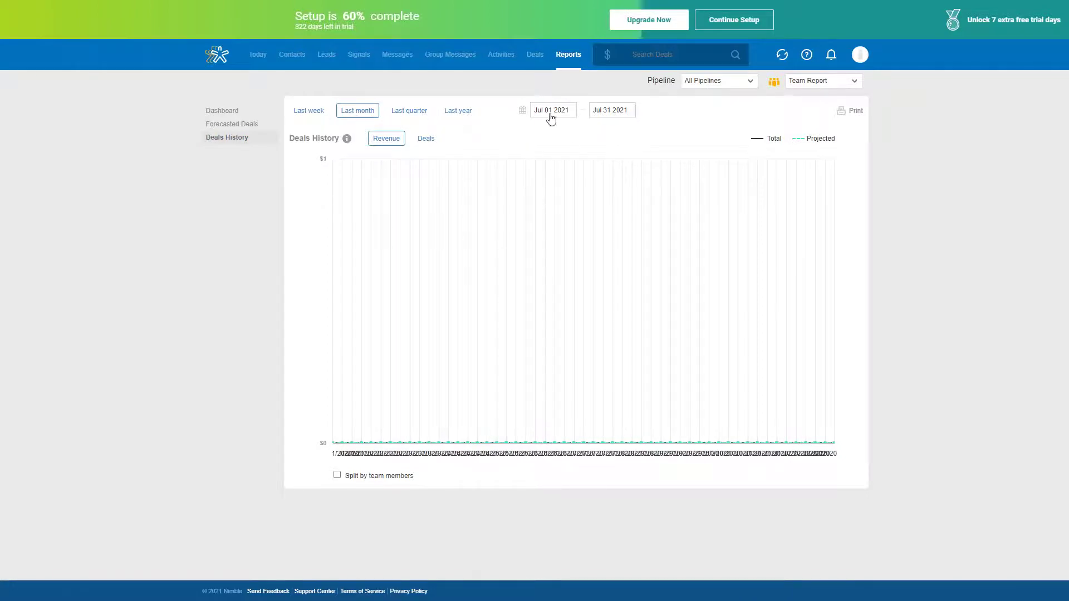
pyautogui.click(532, 118)
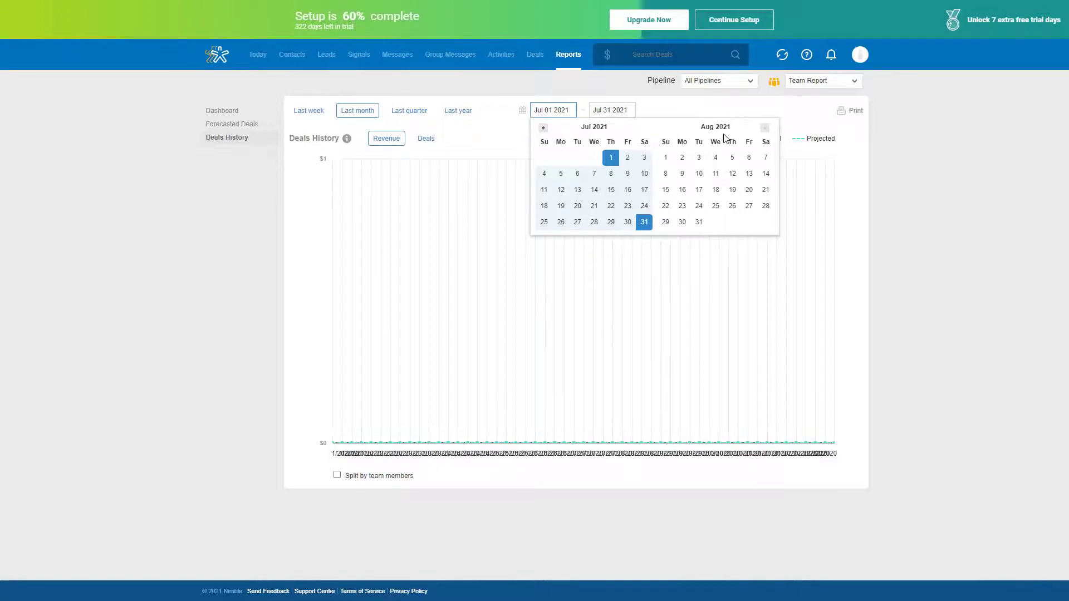
pyautogui.click(523, 112)
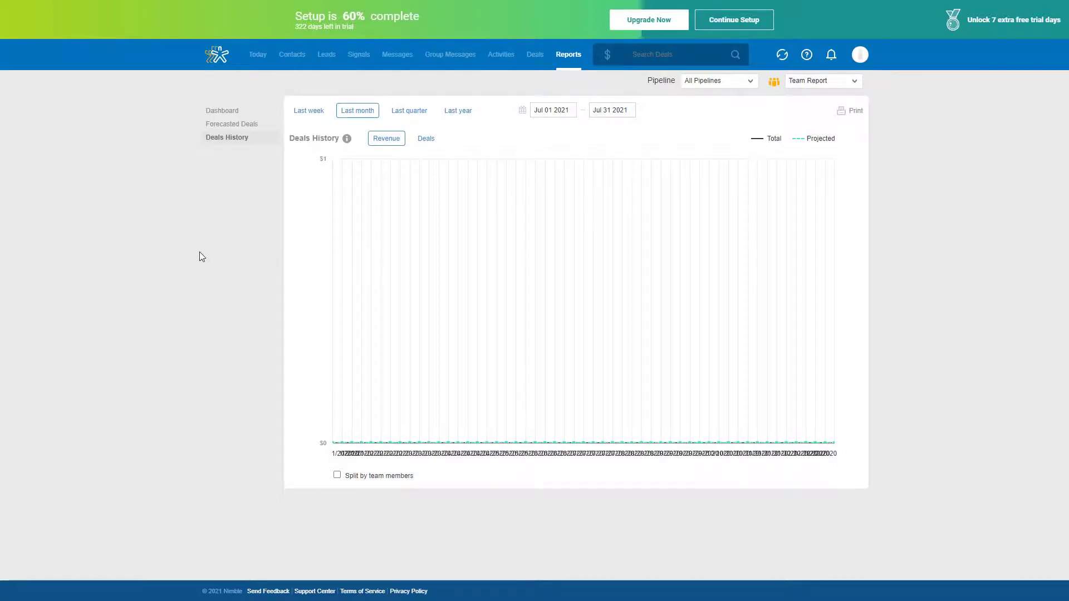
pyautogui.press('F11')
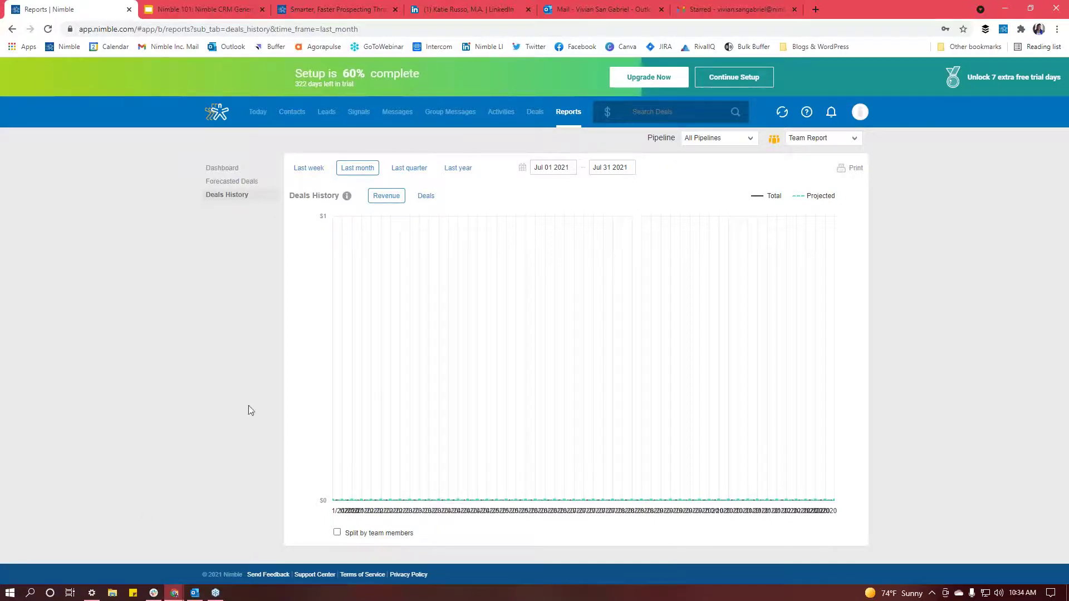
# Step: Go to the LinkedIn home feed and reopen the Nimble sidebar with an empty contact search
pyautogui.click(458, 7)
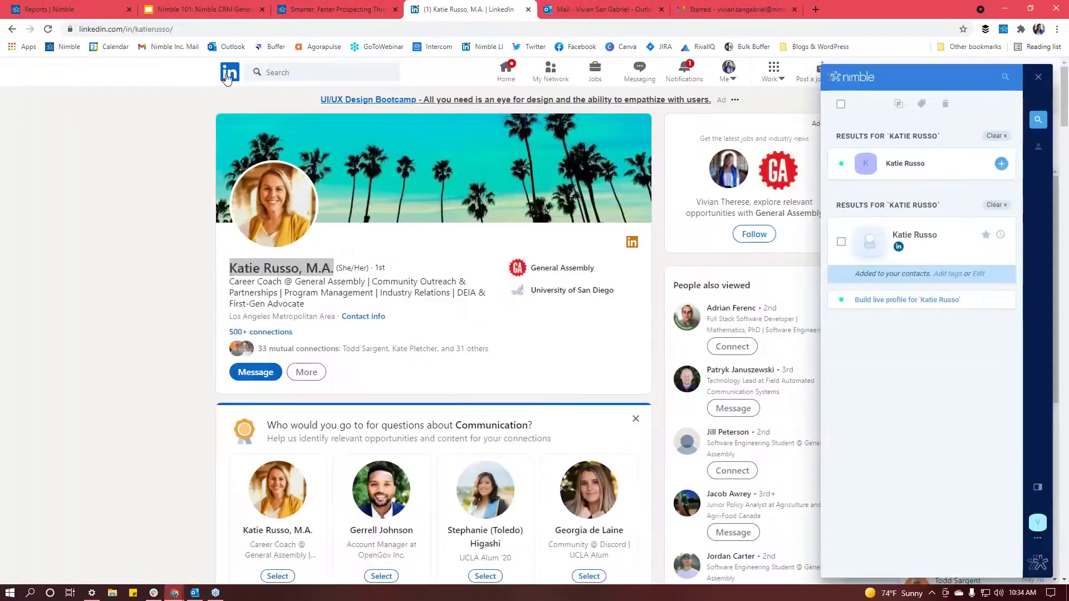
pyautogui.click(228, 76)
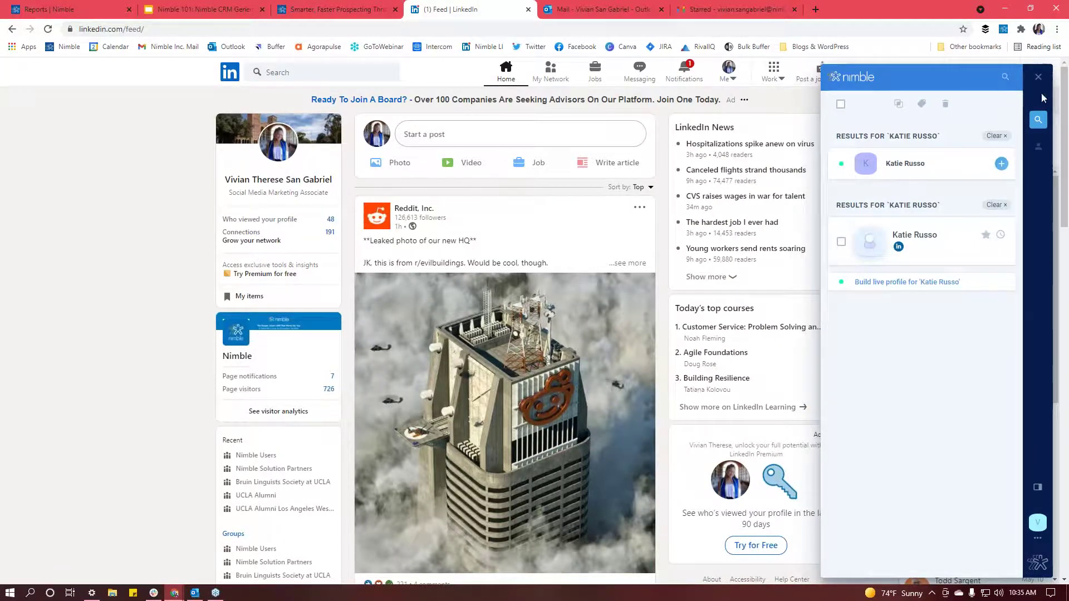
pyautogui.click(1014, 127)
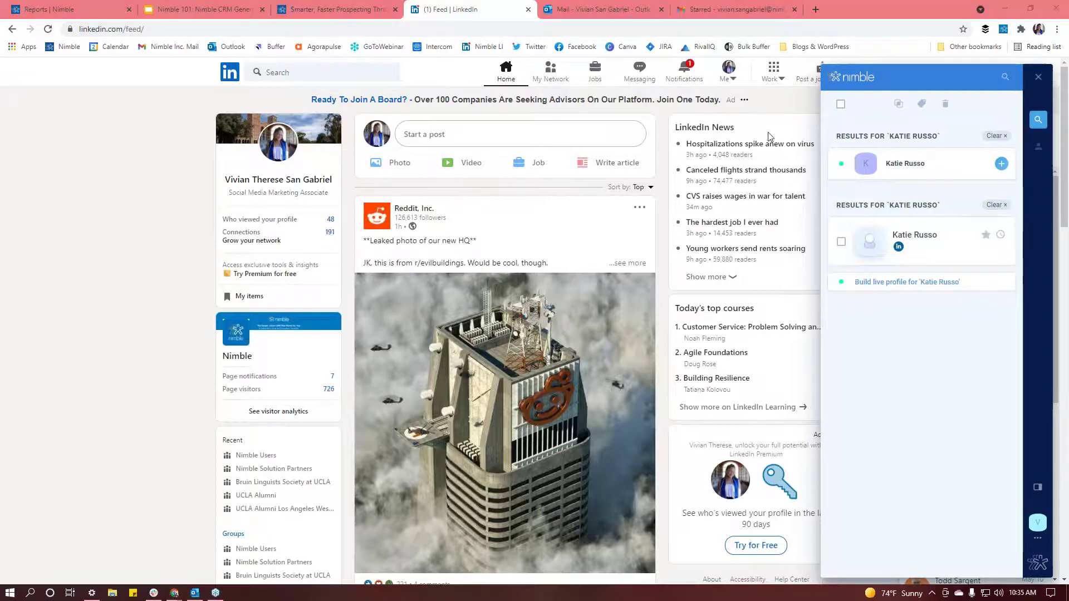
pyautogui.click(1030, 124)
pyautogui.click(1038, 77)
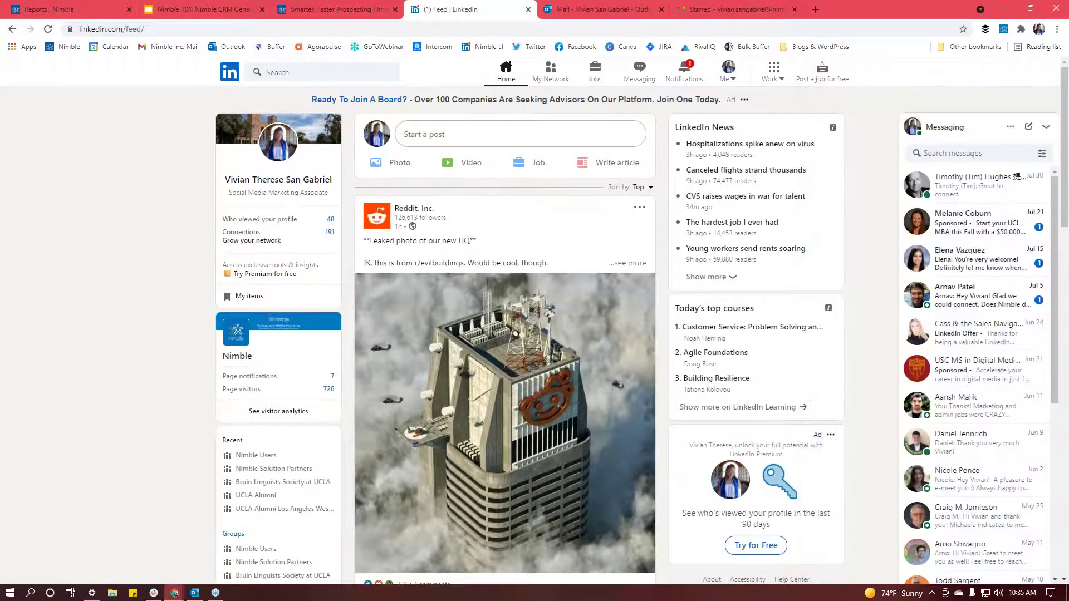
pyautogui.click(1003, 29)
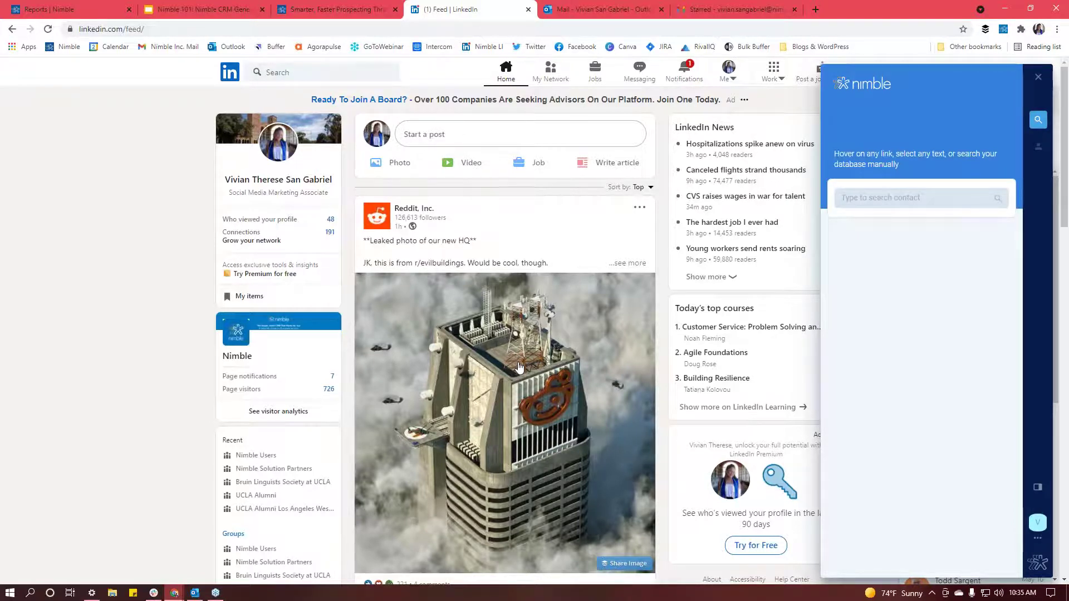
# Step: Scroll the feed and open the LinkedIn profile of a person who liked a post
pyautogui.scroll(-10, 518, 368)
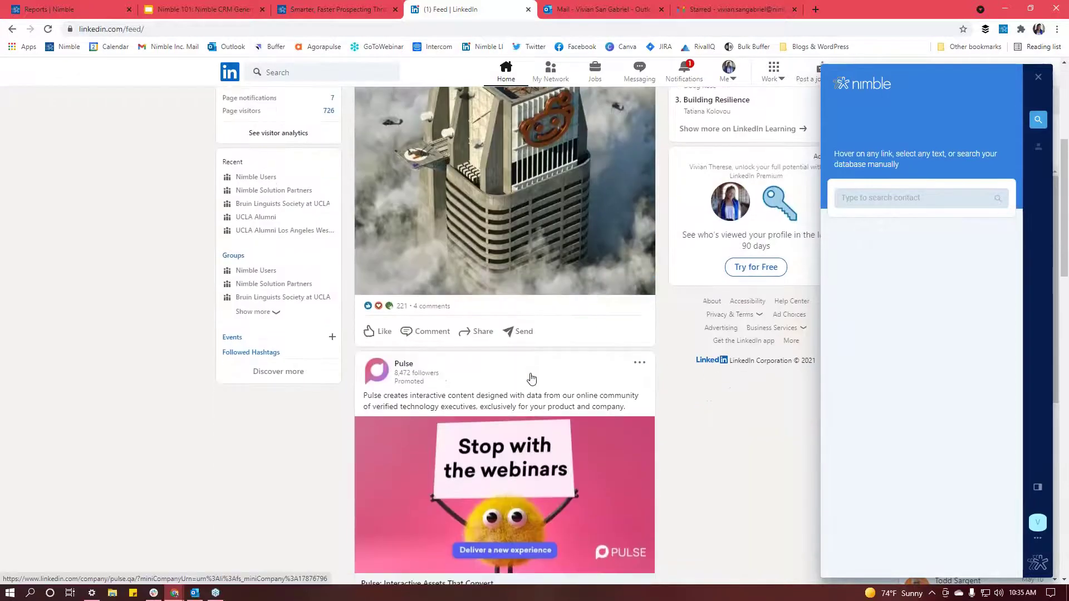
pyautogui.scroll(-9, 530, 379)
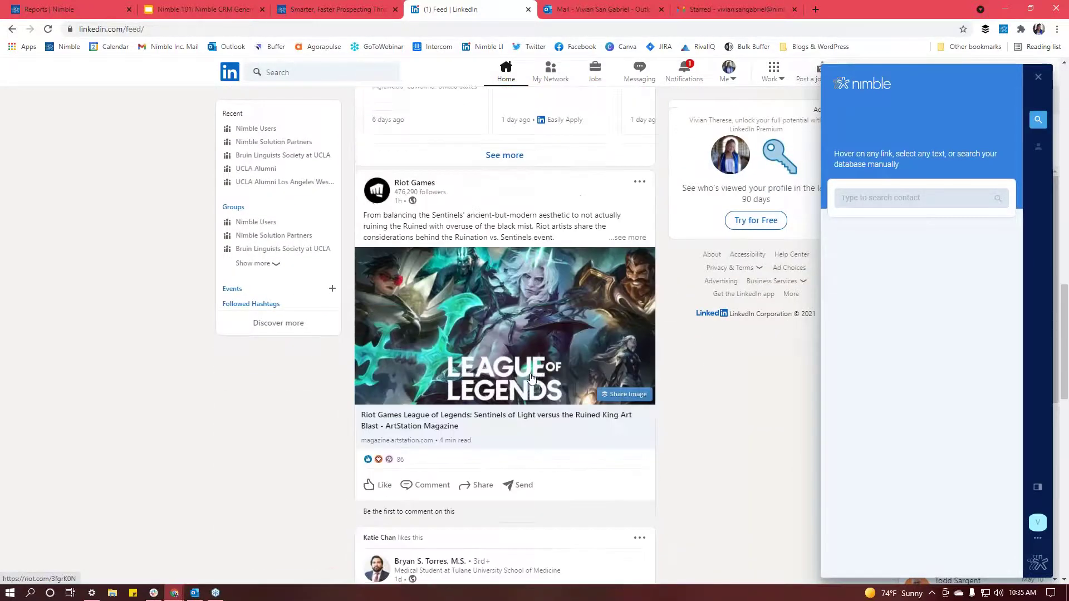
pyautogui.scroll(-4, 531, 379)
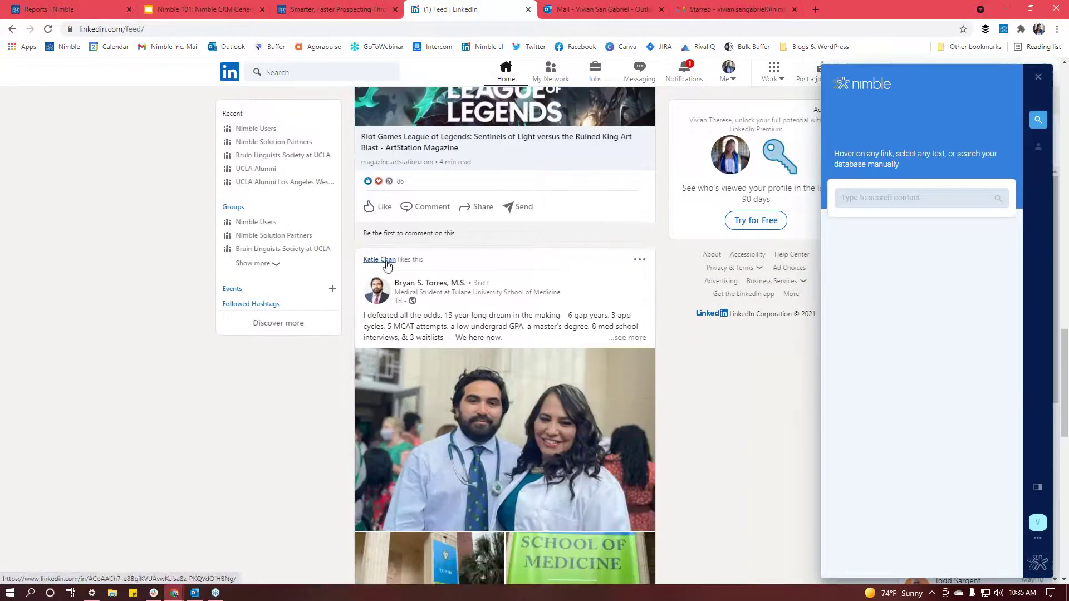
pyautogui.moveTo(388, 266)
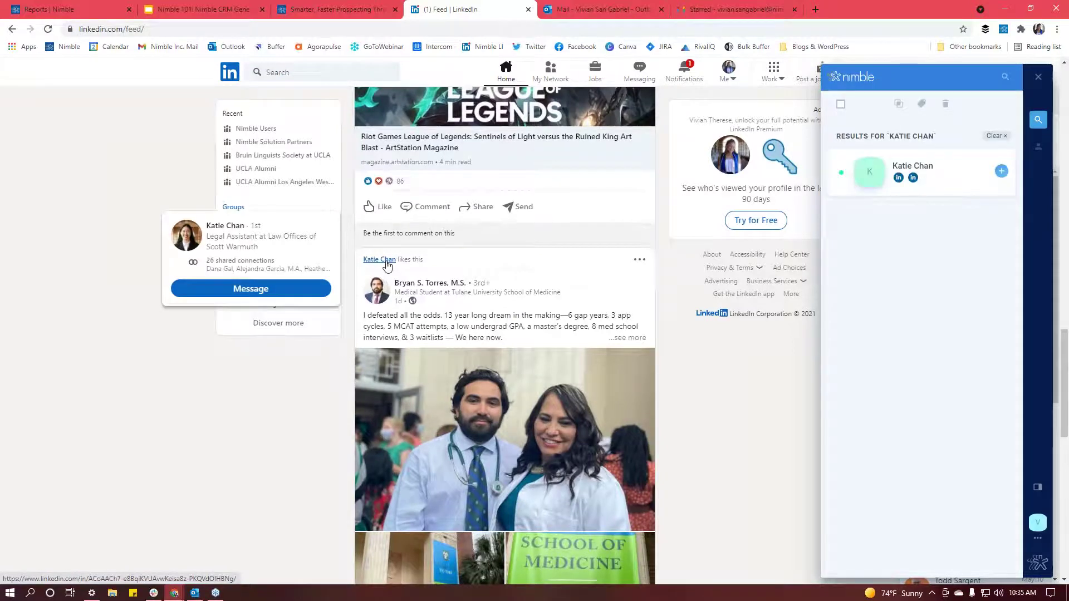
pyautogui.click(387, 261)
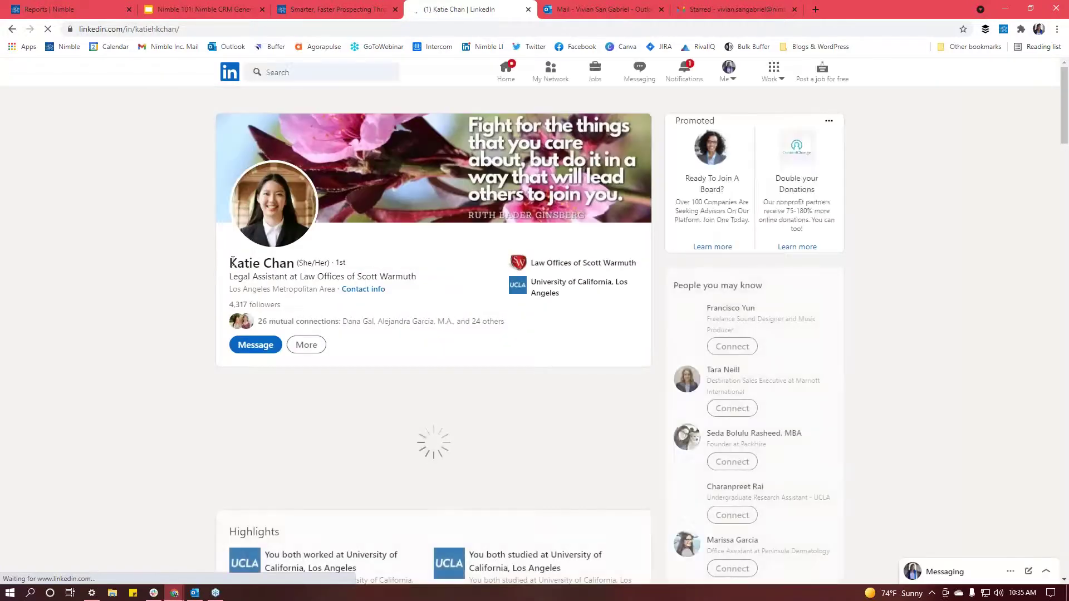
# Step: Look up the person's selected name in Nimble Prospector and add them to Nimble contacts
pyautogui.moveTo(230, 263); pyautogui.dragTo(295, 266)
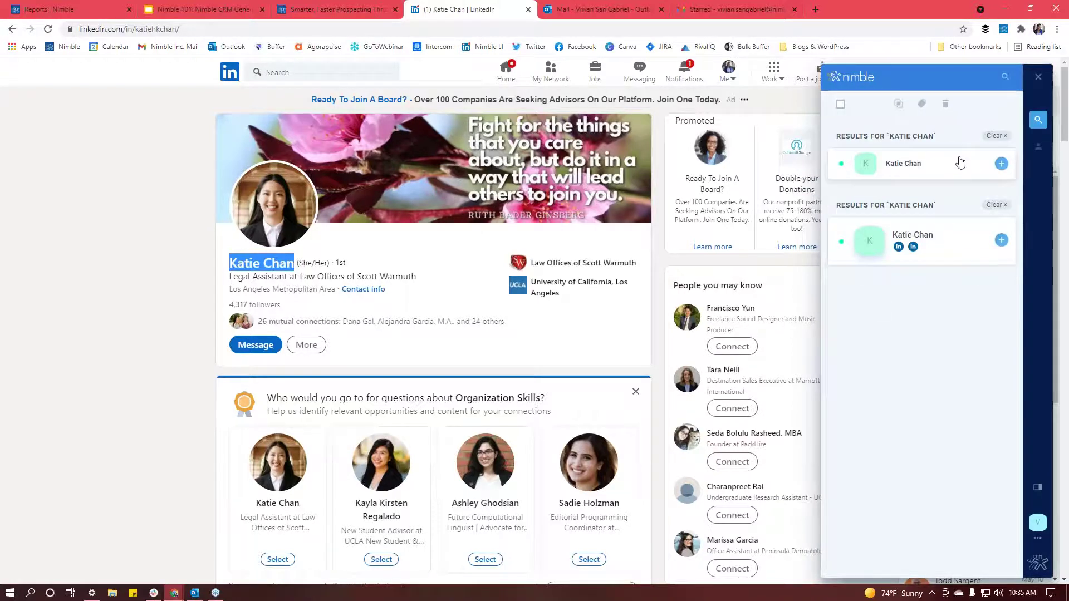
pyautogui.click(1036, 487)
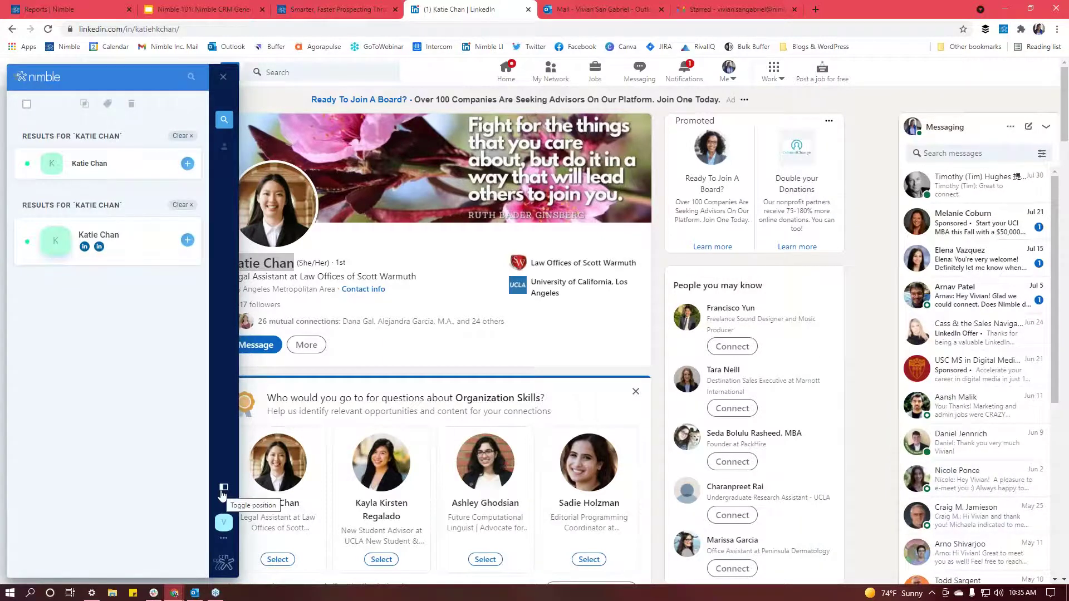
pyautogui.click(223, 488)
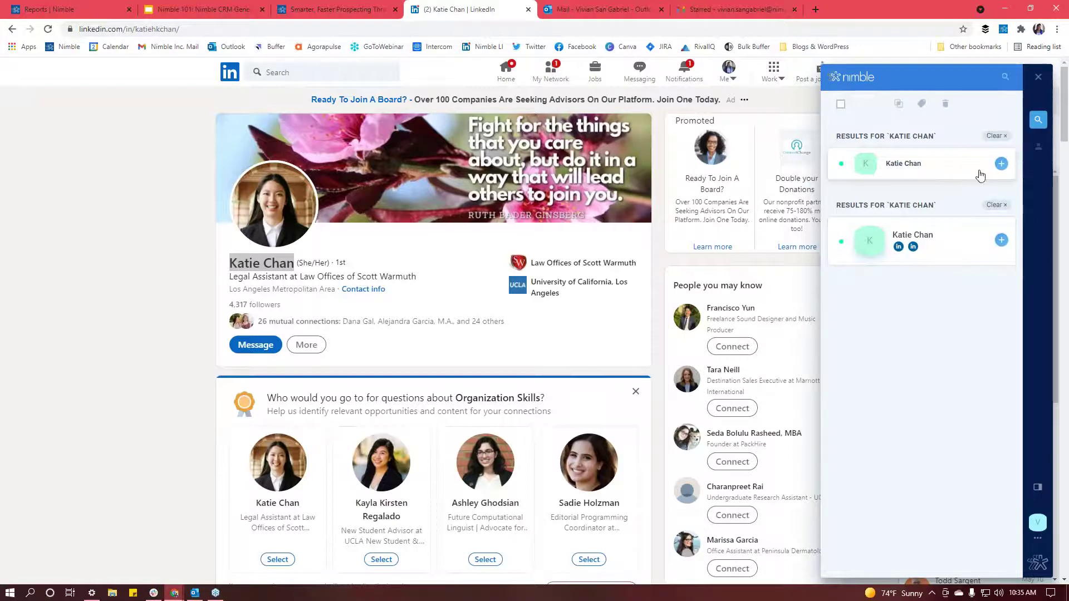
pyautogui.click(1000, 164)
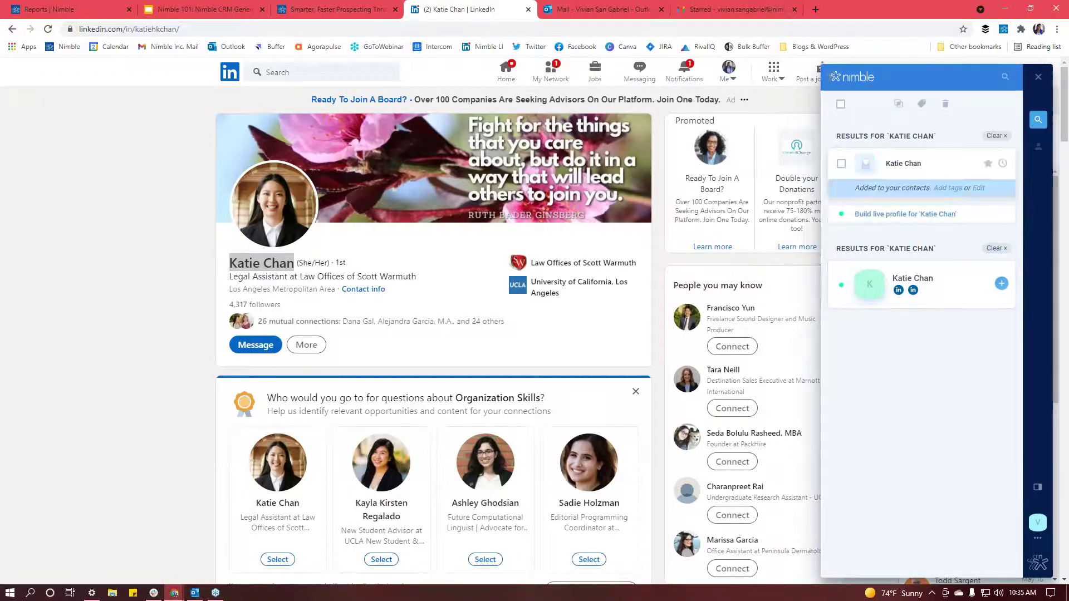
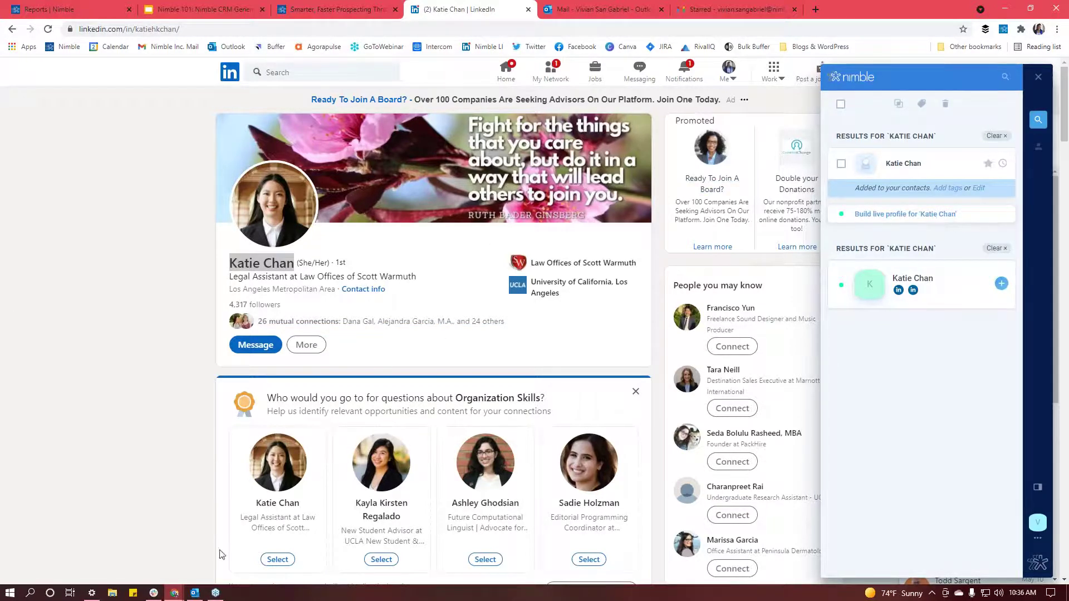
# Step: Bring the desktop Outlook mailbox forward, then return to the LinkedIn profile in the browser
pyautogui.click(195, 593)
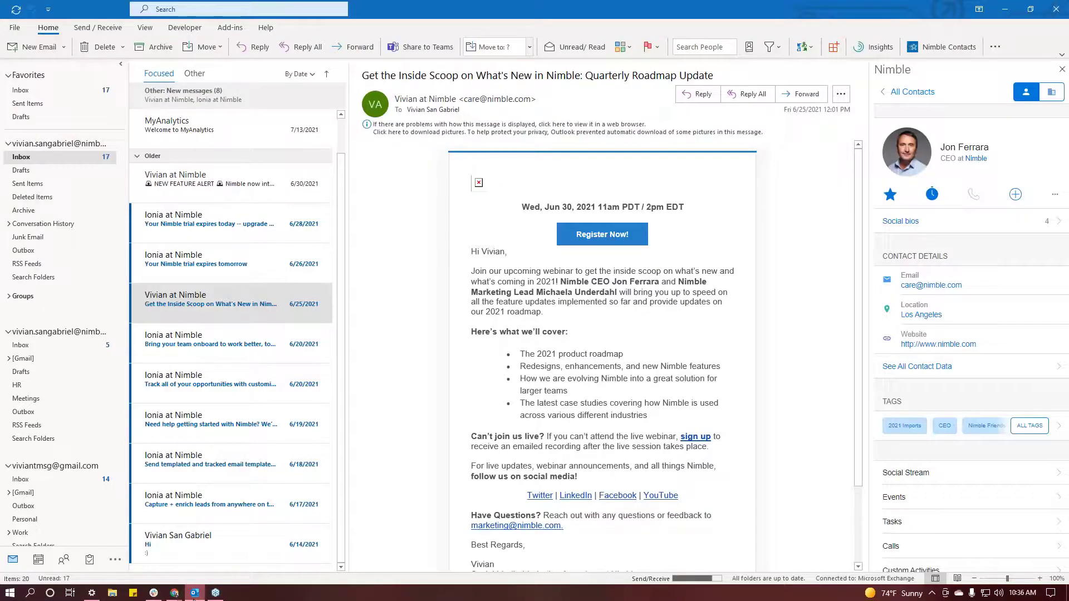
pyautogui.moveTo(294, 557)
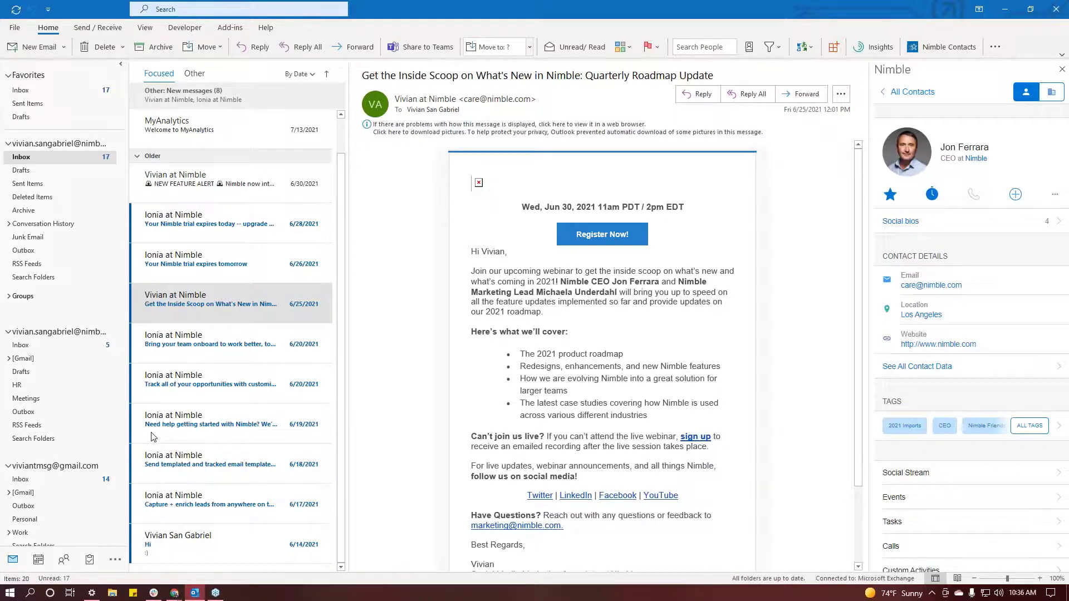
pyautogui.moveTo(174, 591)
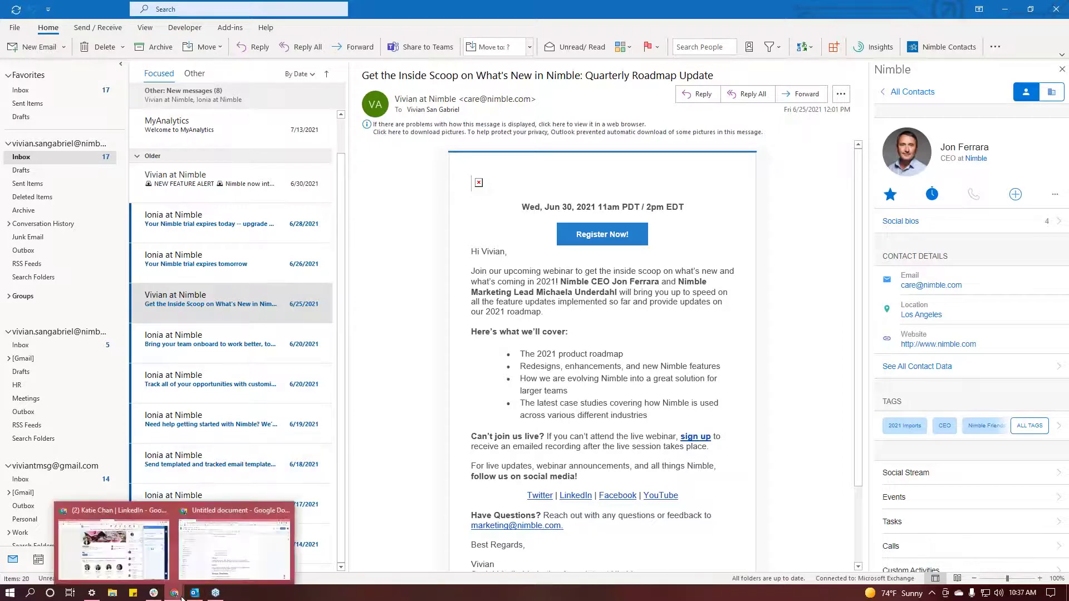
pyautogui.click(163, 572)
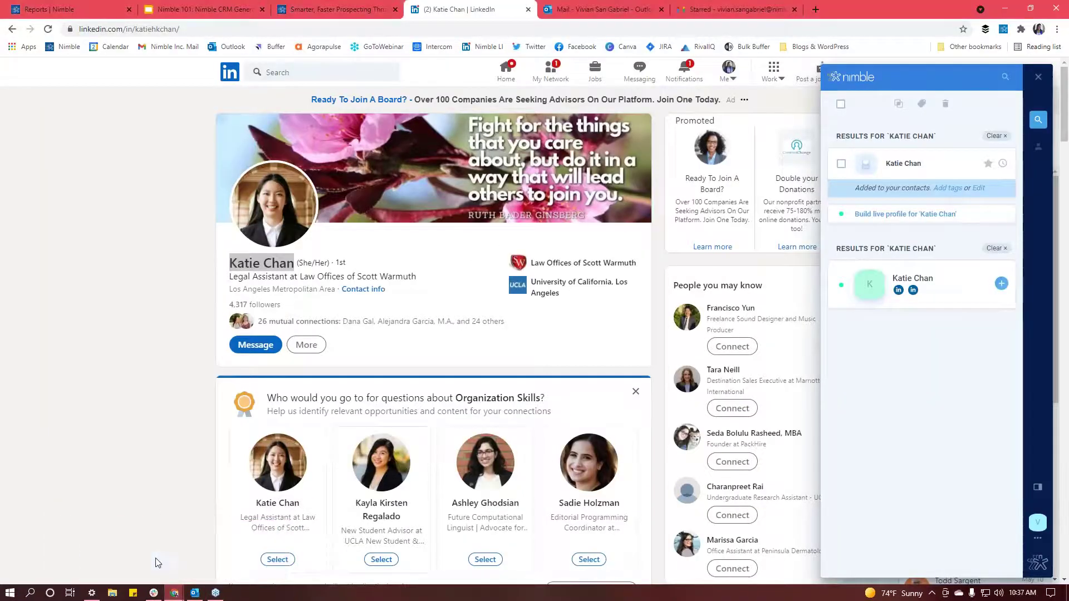
# Step: Show the Nimble trial-expiry email with its reloaded sender contact panel, then the starred Gmail messages
pyautogui.click(606, 5)
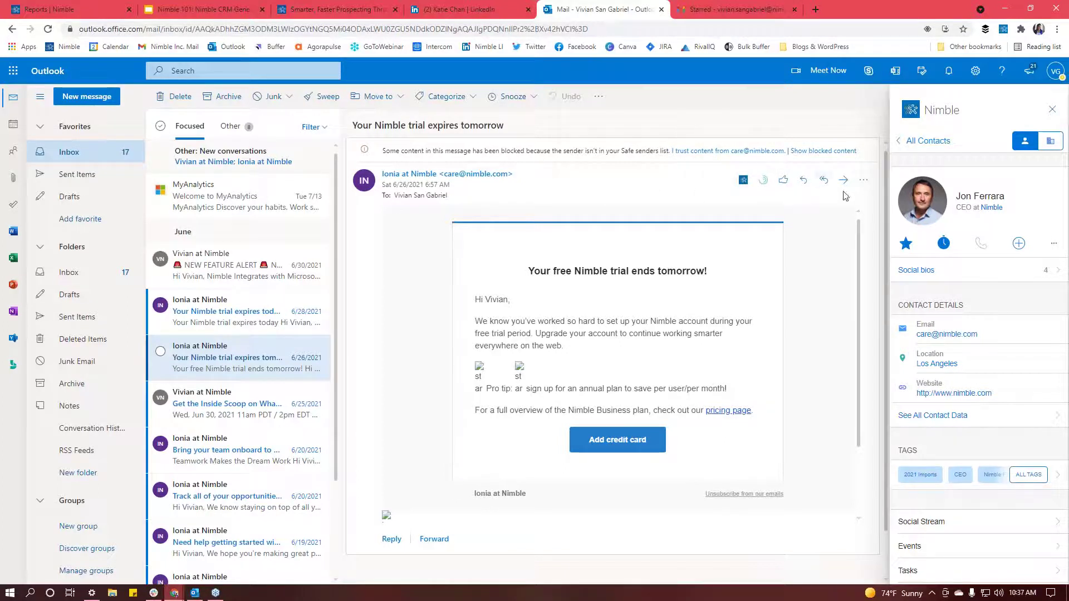
pyautogui.click(740, 188)
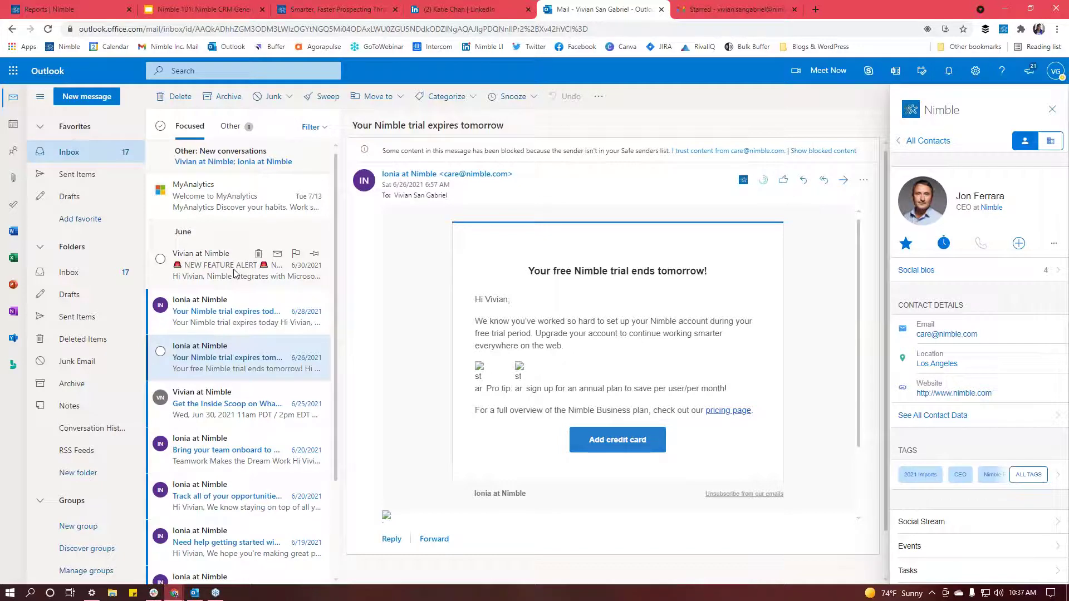
pyautogui.click(715, 4)
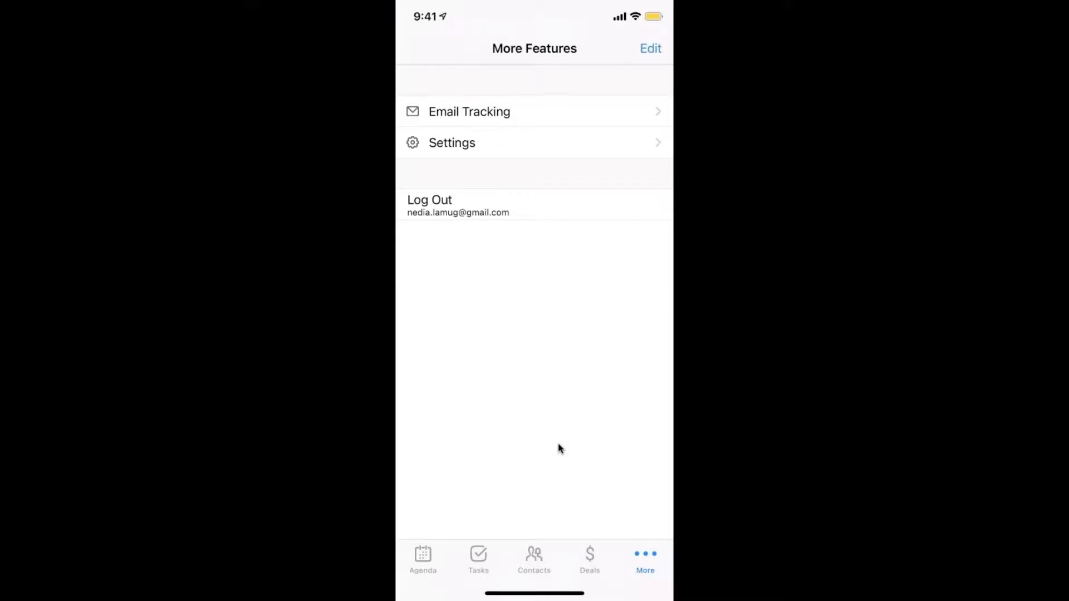
pyautogui.moveTo(576, 568)
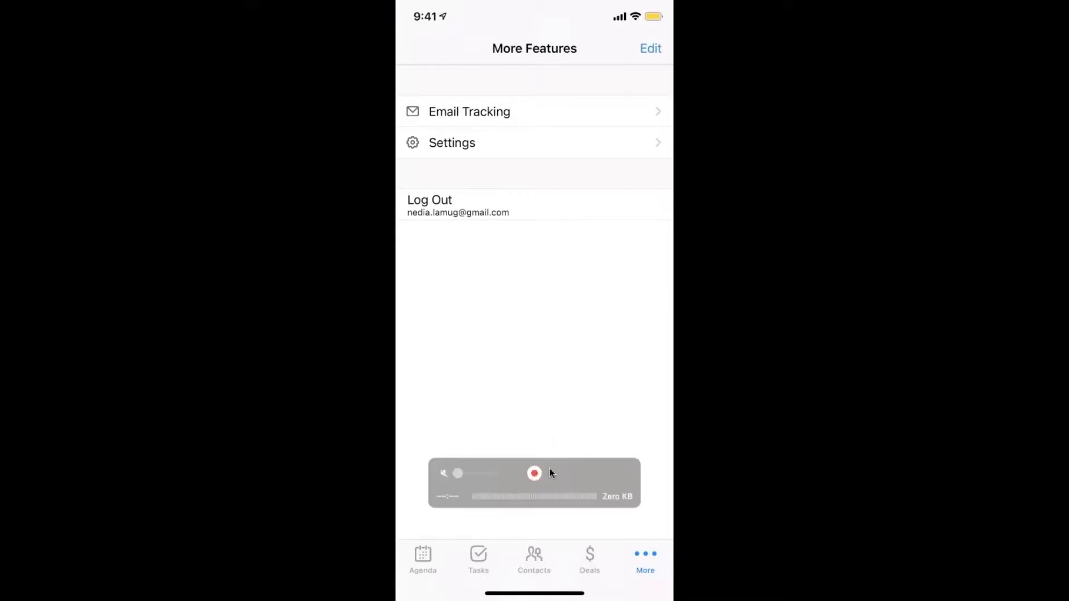
pyautogui.click(536, 474)
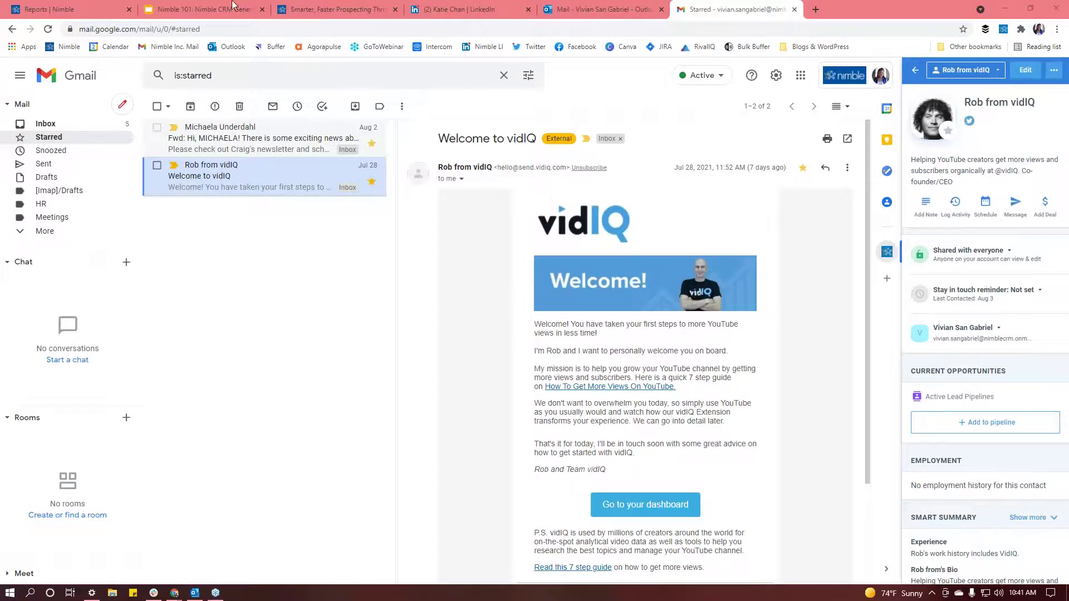
# Step: Present slide 3 of Nimble 101, listing four April 2021 webinar sessions, in full screen
pyautogui.click(215, 6)
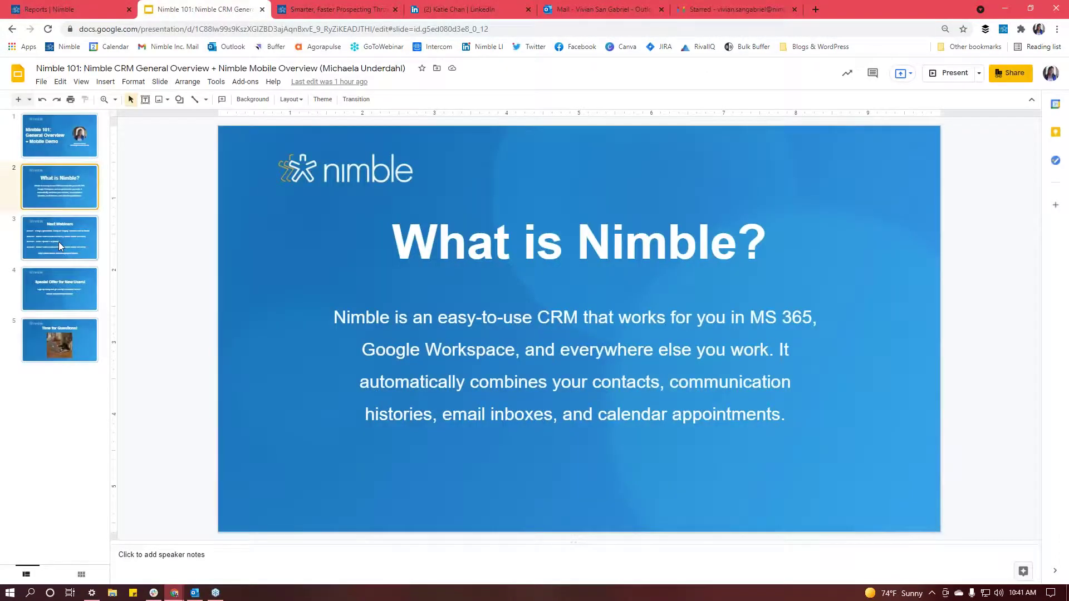
pyautogui.click(60, 243)
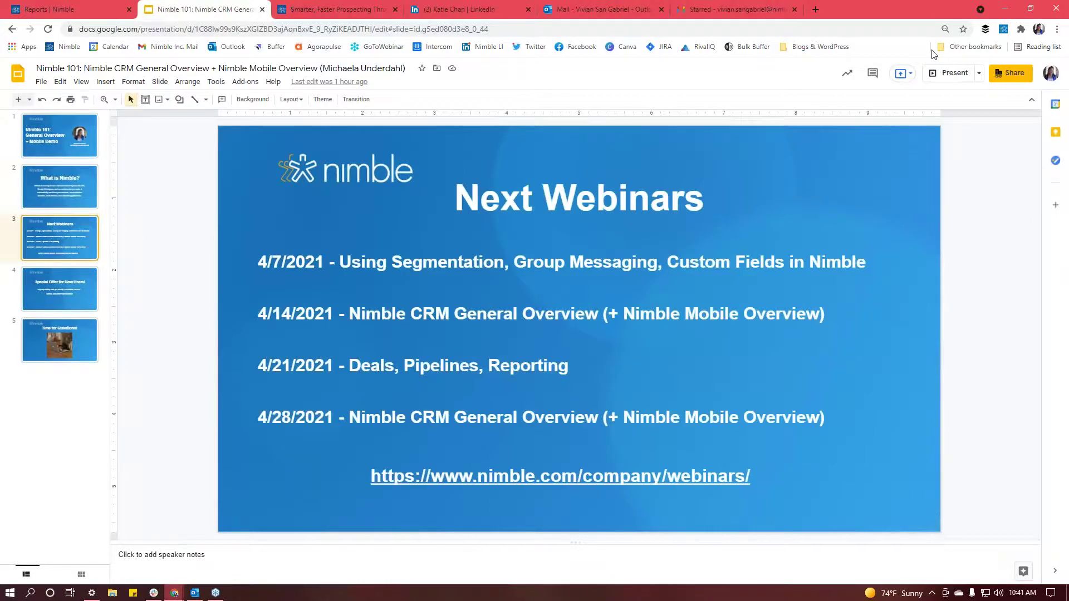
pyautogui.click(953, 75)
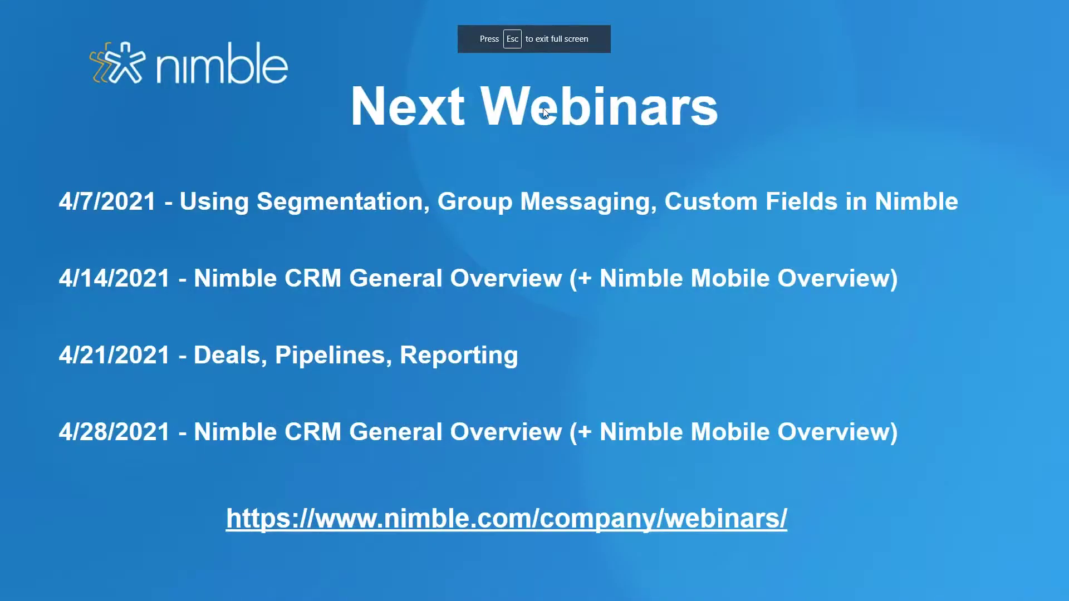
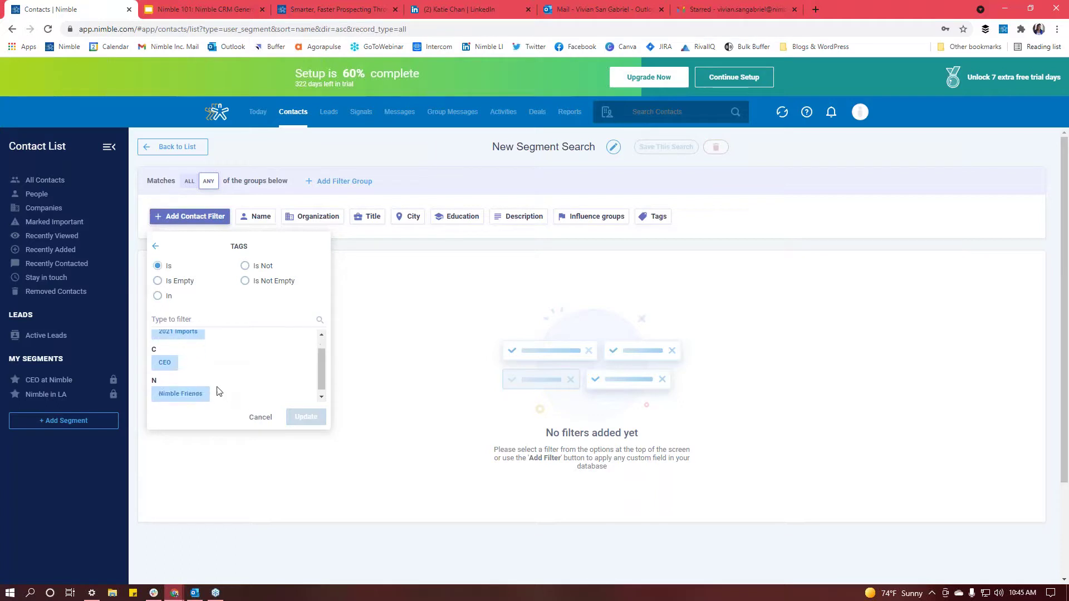
# Step: Filter the segment by the 'Nimble Friends' tag, returning 9 contacts
pyautogui.click(205, 389)
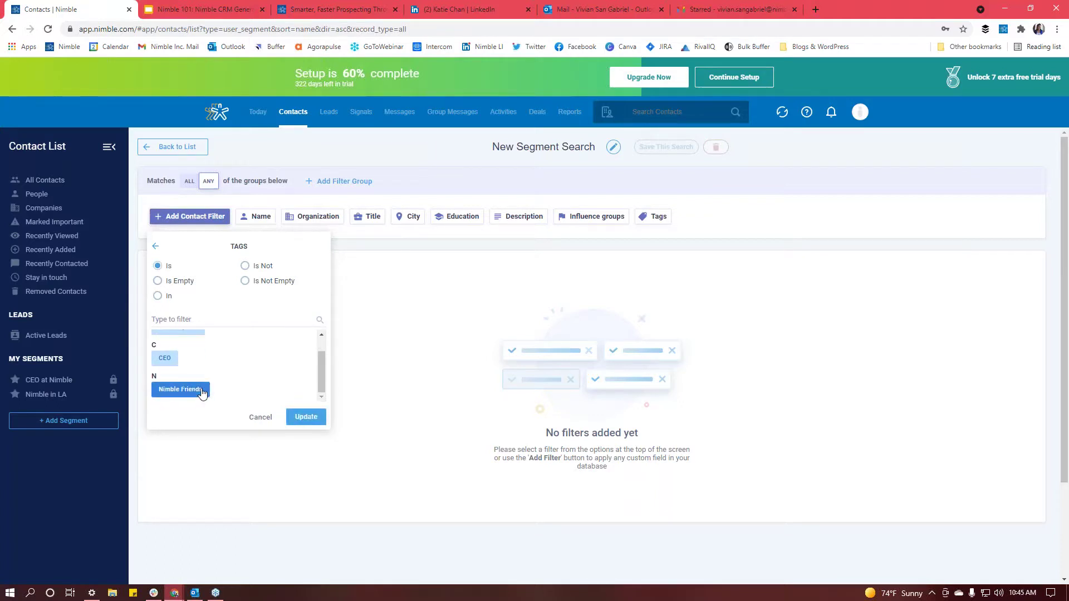
pyautogui.click(312, 418)
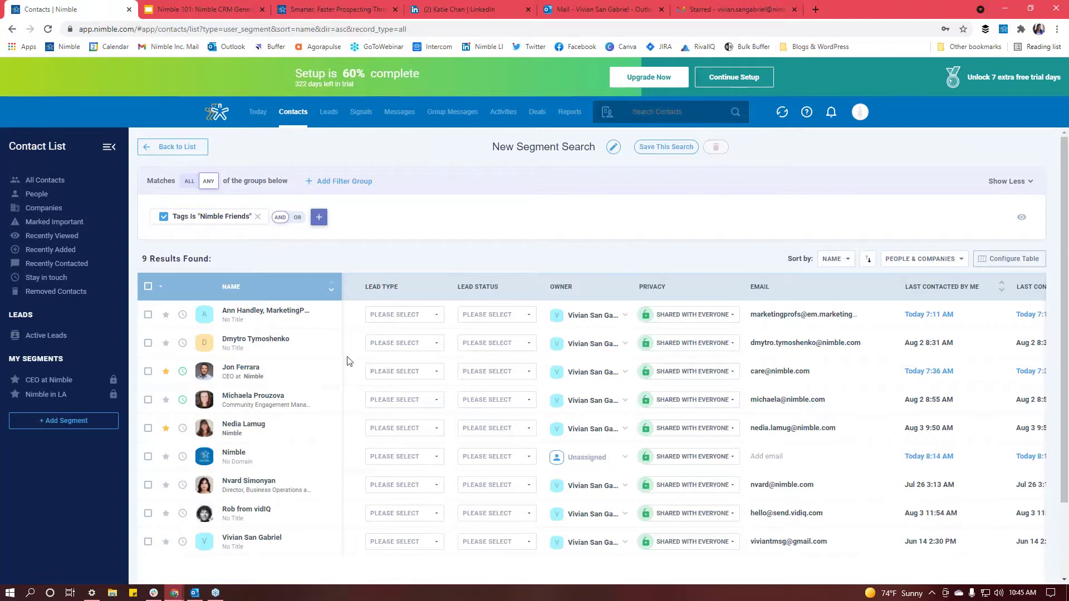
pyautogui.scroll(-2, 342, 359)
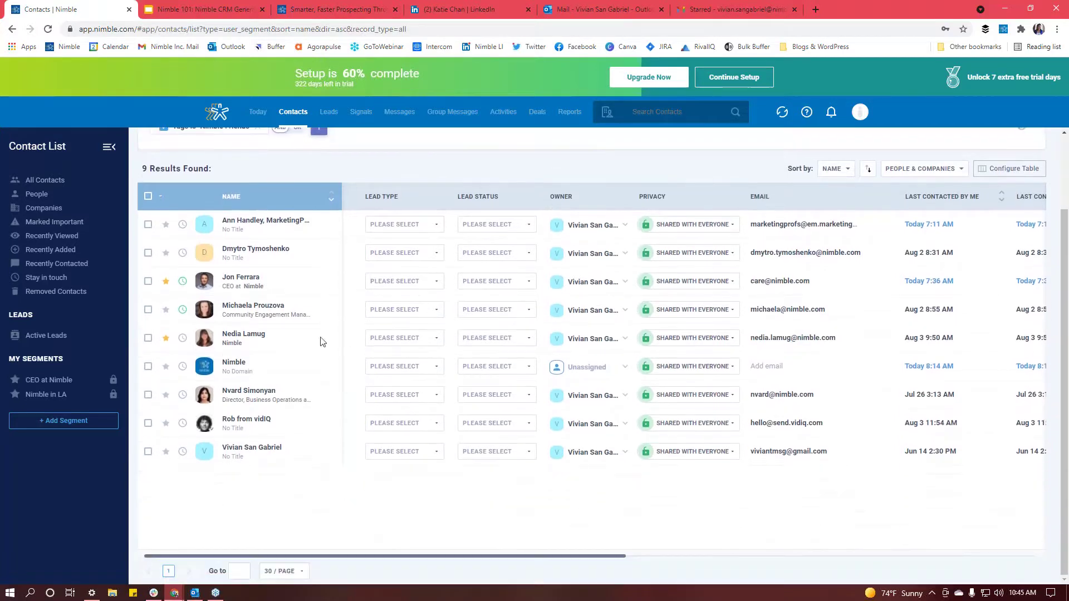
# Step: Select all 9 contacts and view the reminder frequency choices without picking one
pyautogui.click(147, 197)
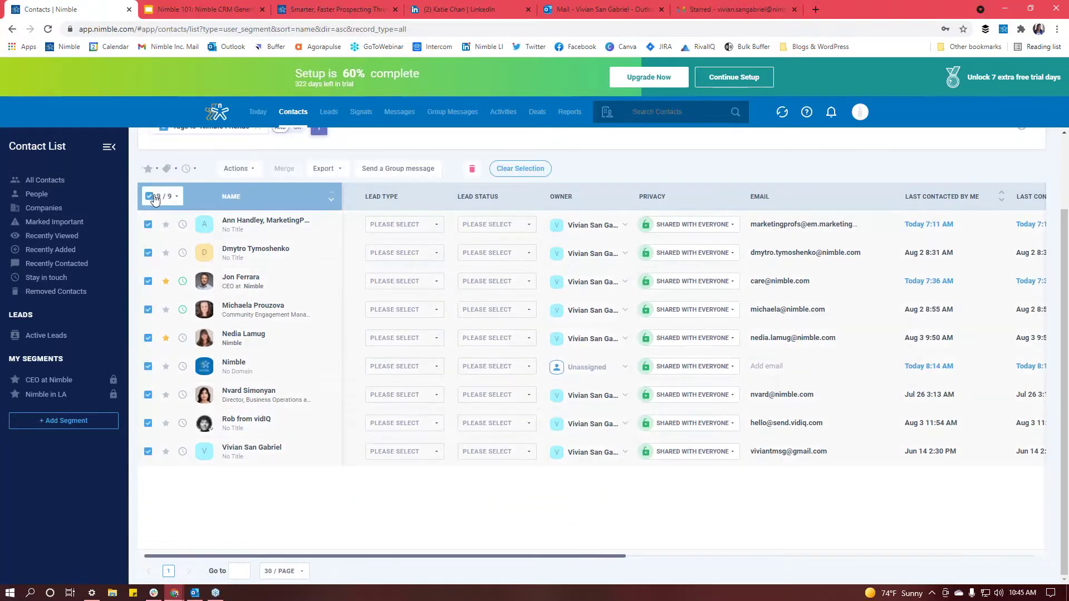
pyautogui.click(191, 170)
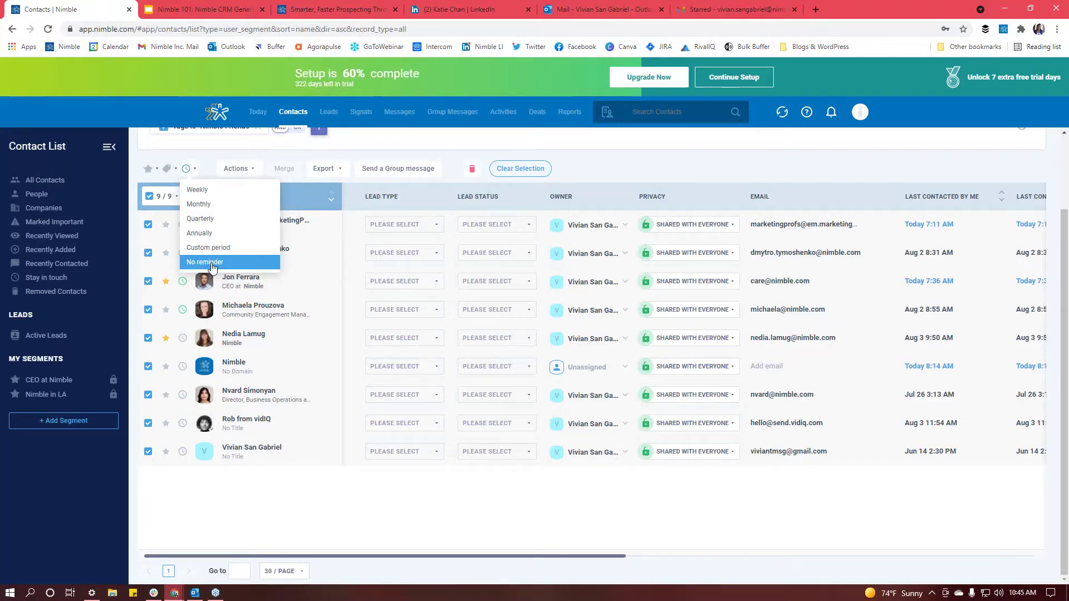
pyautogui.click(418, 139)
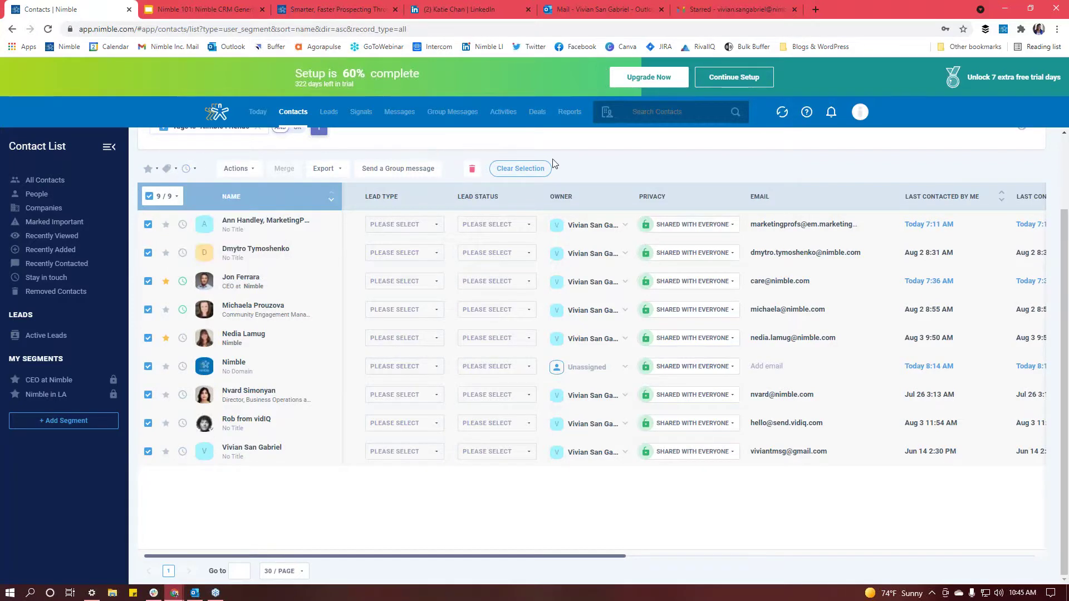
pyautogui.scroll(1, 553, 163)
pyautogui.scroll(2, 553, 163)
# Step: Switch to the Deals board showing the Opportunities pipeline stages
pyautogui.click(536, 120)
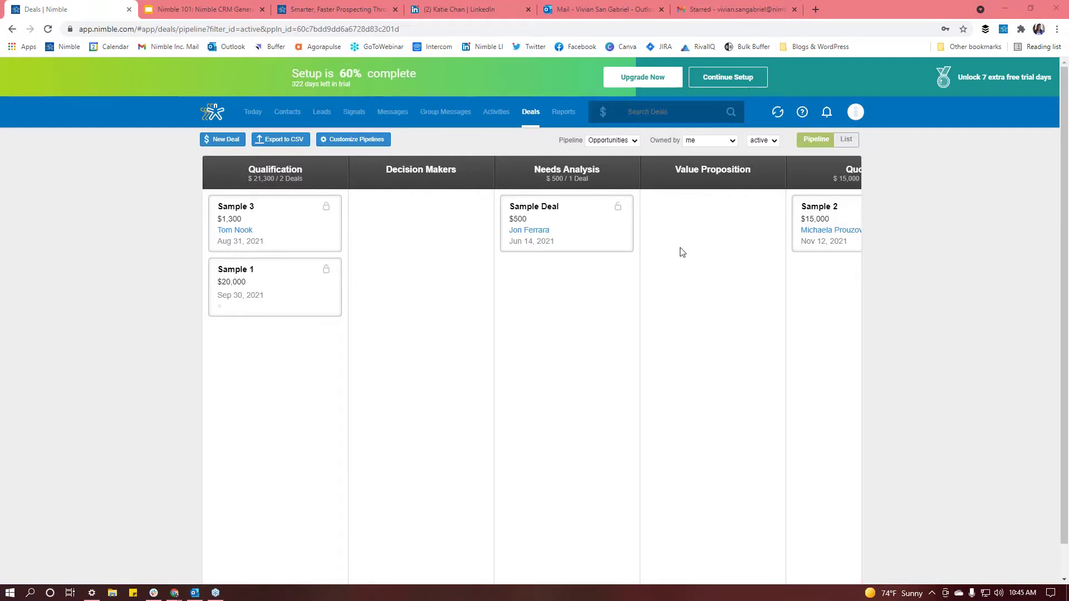
# Step: Open the Customize Pipelines settings for deals
pyautogui.click(353, 139)
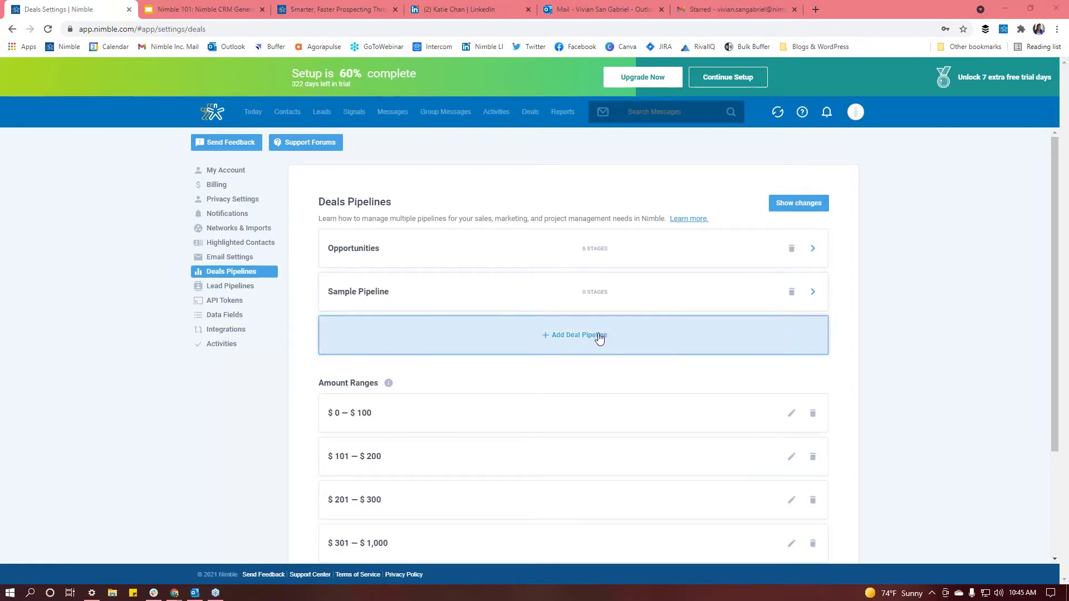
pyautogui.scroll(-2, 599, 338)
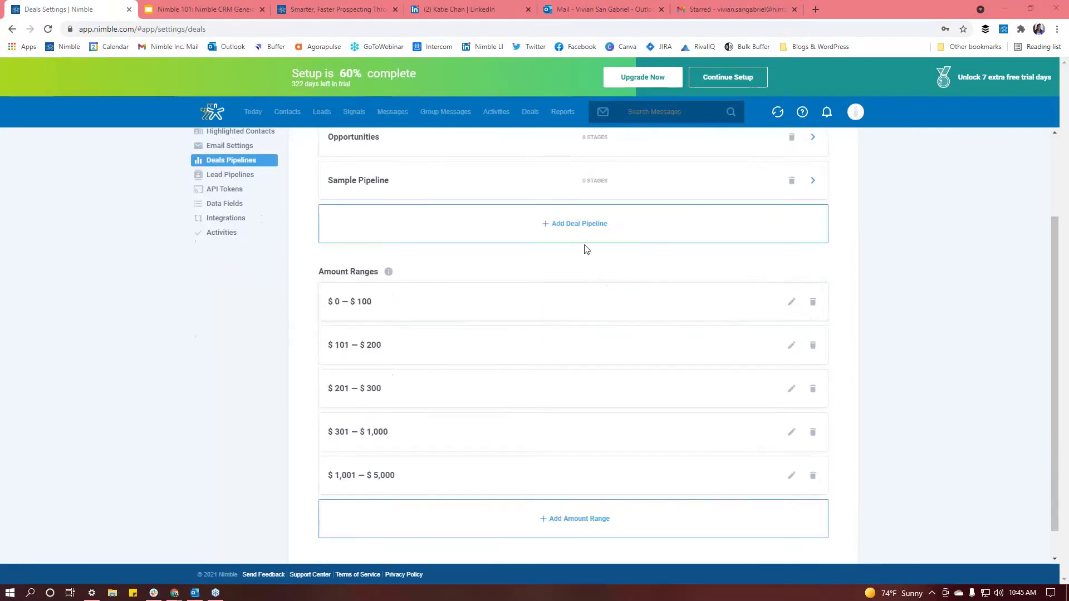
pyautogui.scroll(1, 585, 226)
# Step: Review the Opportunities pipeline's six stages, each limited to 30 days
pyautogui.click(594, 207)
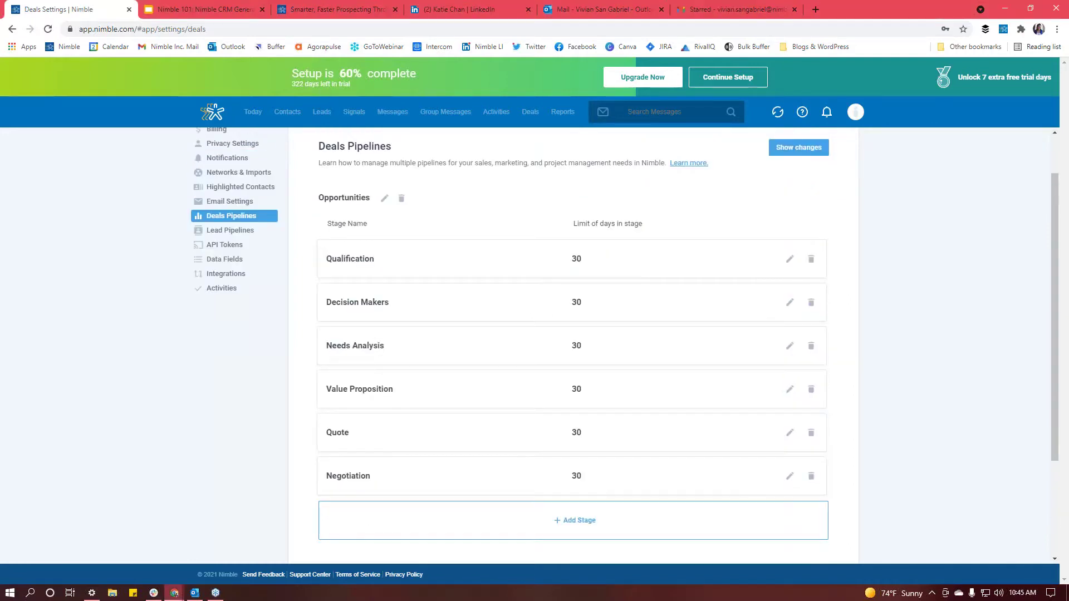
pyautogui.scroll(-3, 627, 231)
pyautogui.scroll(2, 629, 233)
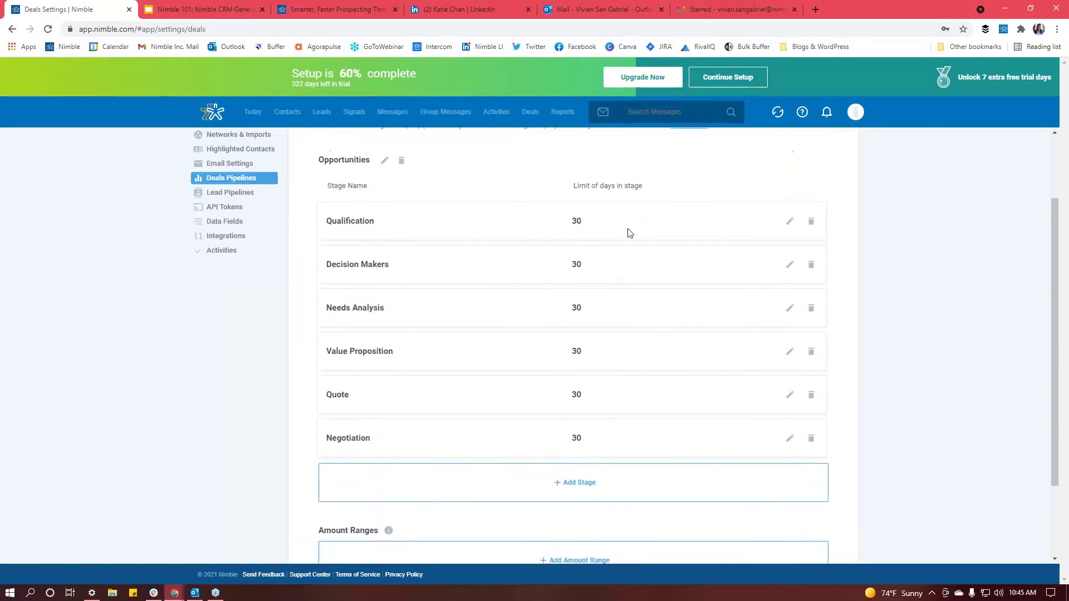
pyautogui.scroll(2, 536, 262)
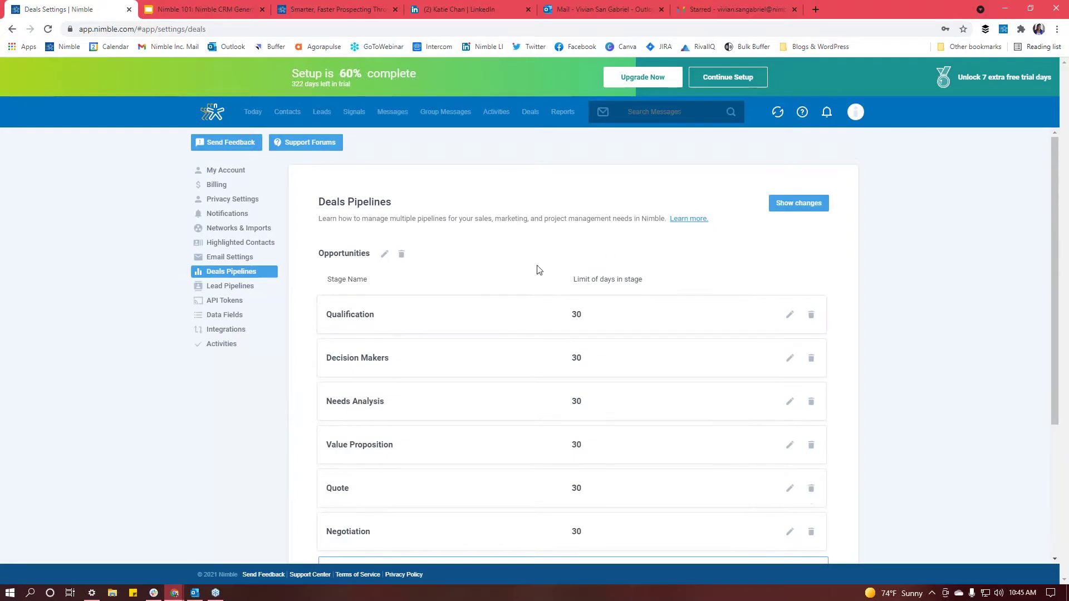
pyautogui.scroll(-4, 501, 286)
pyautogui.scroll(4, 393, 171)
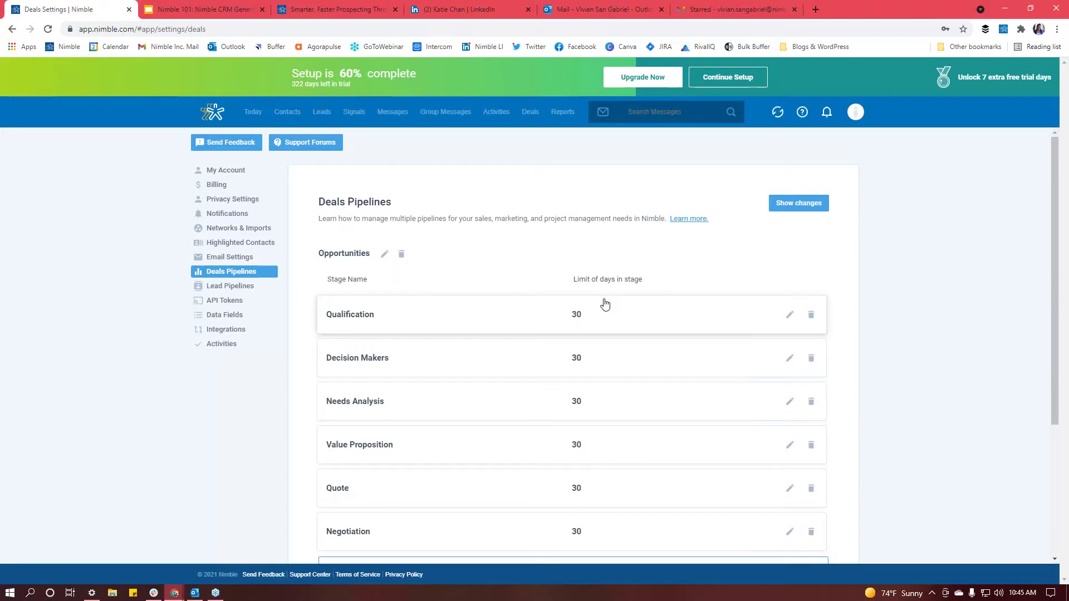
pyautogui.scroll(-2, 605, 303)
pyautogui.scroll(-2, 605, 304)
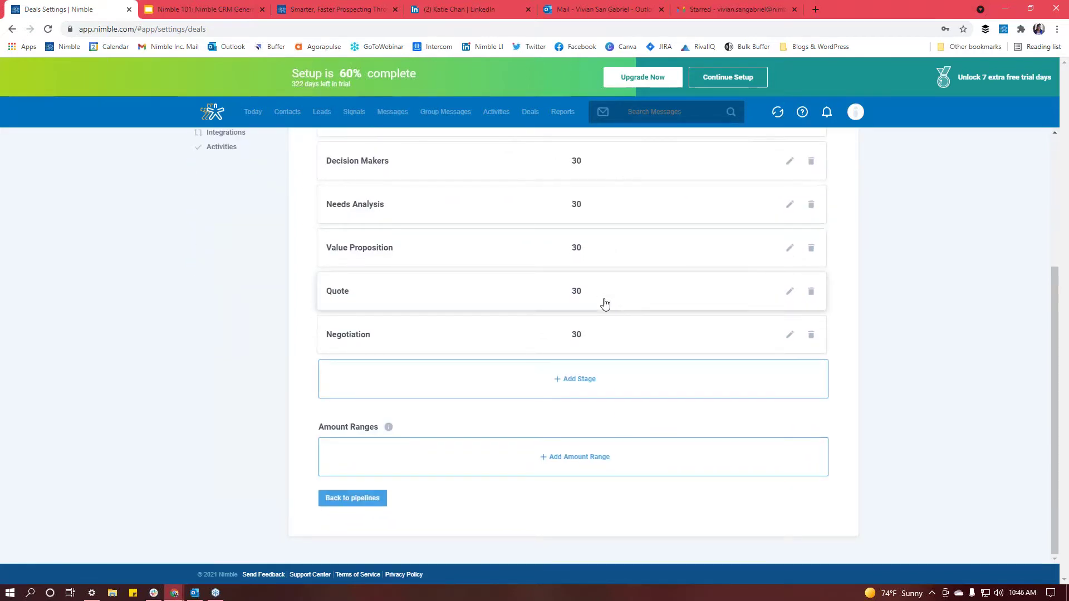
pyautogui.scroll(2, 605, 303)
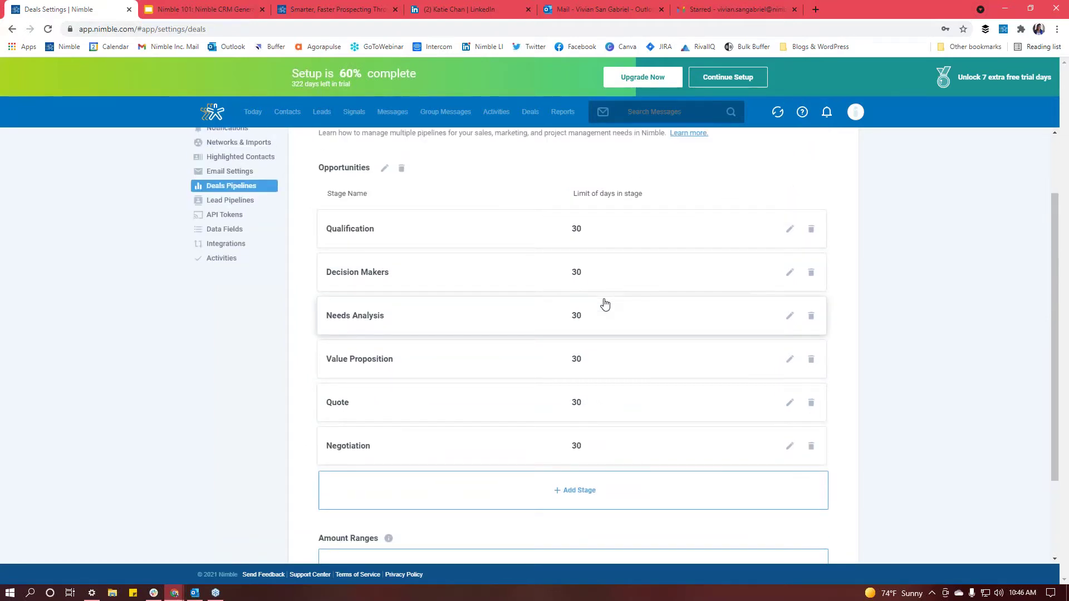
pyautogui.scroll(2, 605, 304)
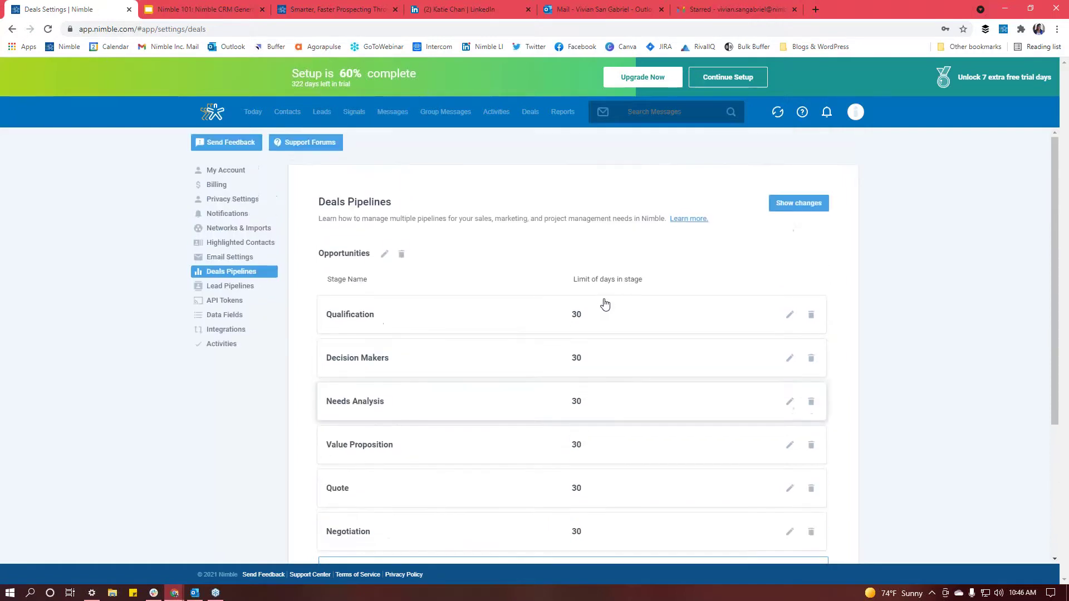